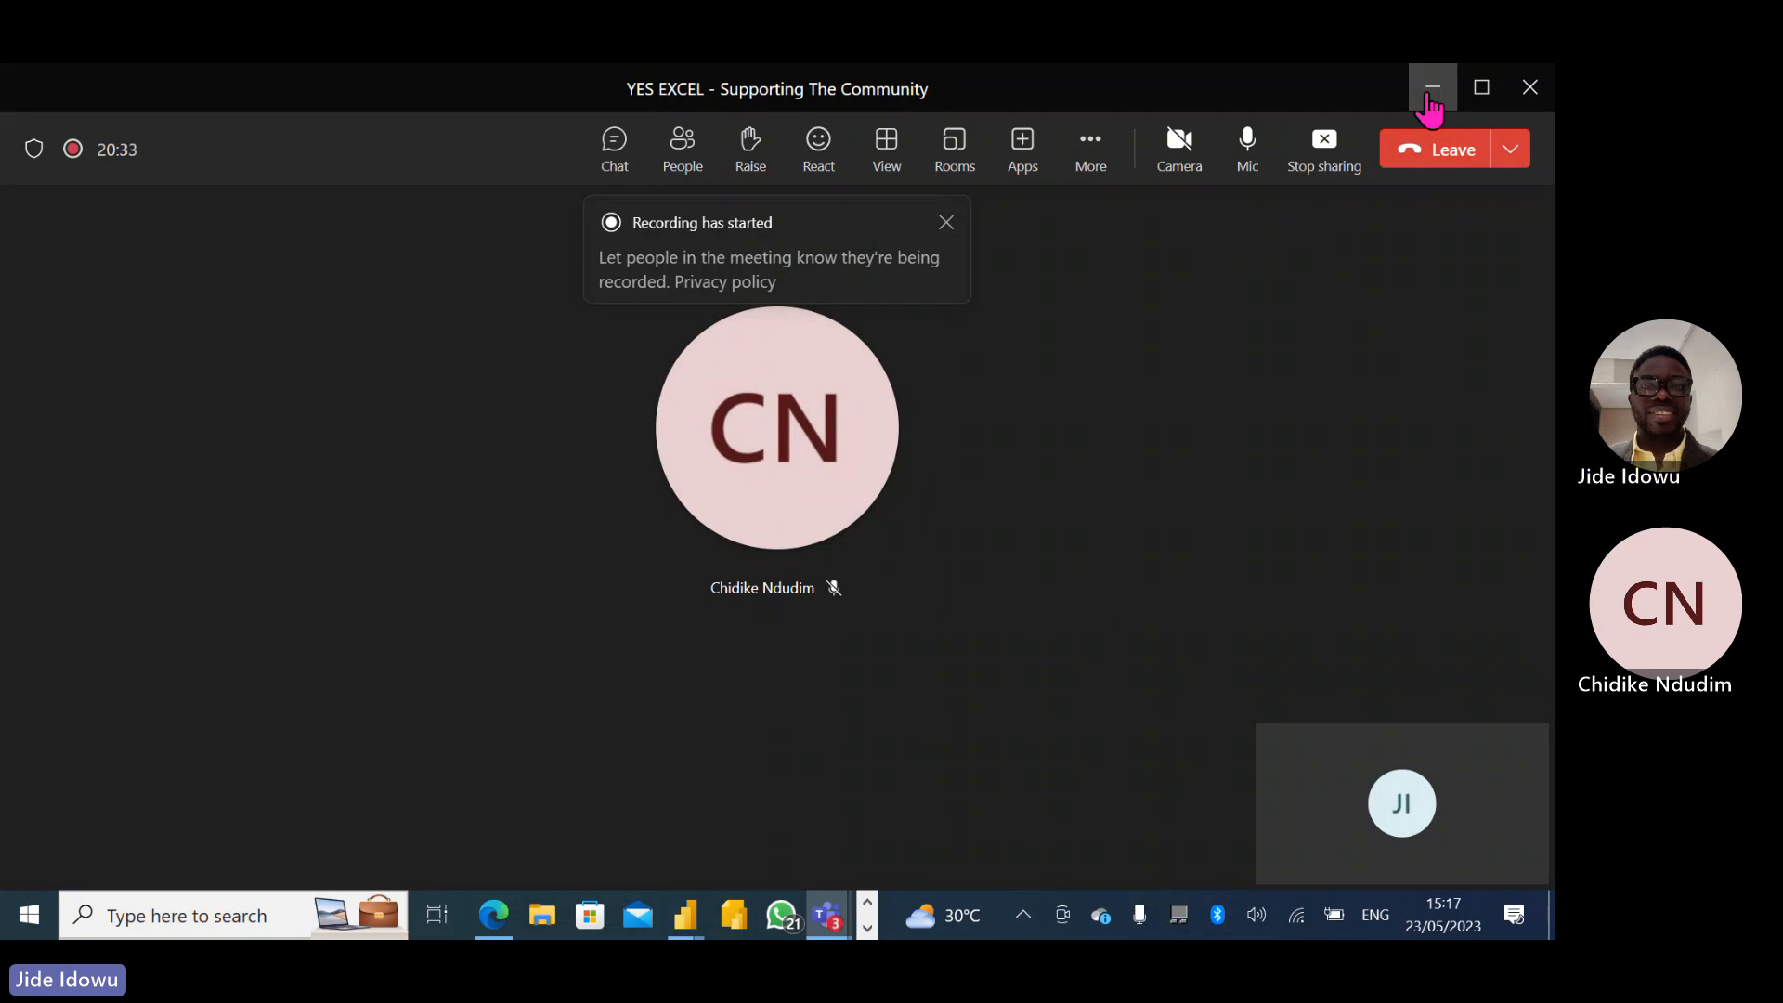
# - Switch to the Power Query IFORAND workbook in Excel
pyautogui.click(864, 927)
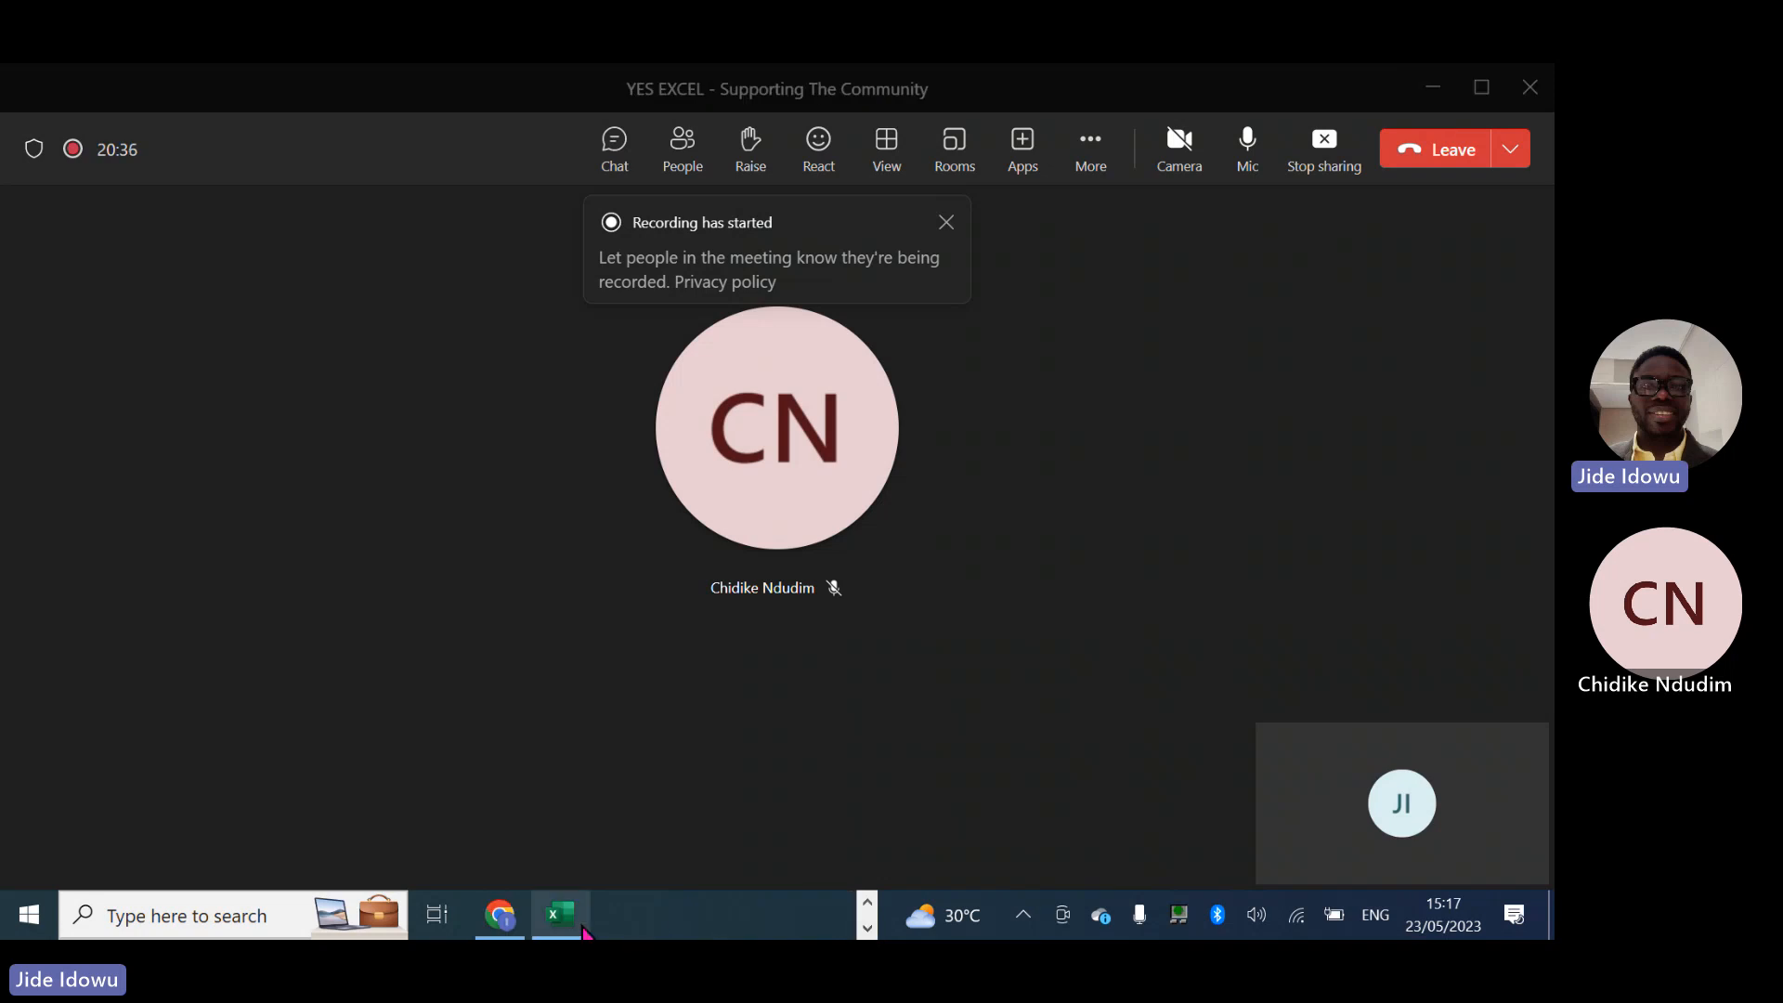
pyautogui.moveTo(580, 928)
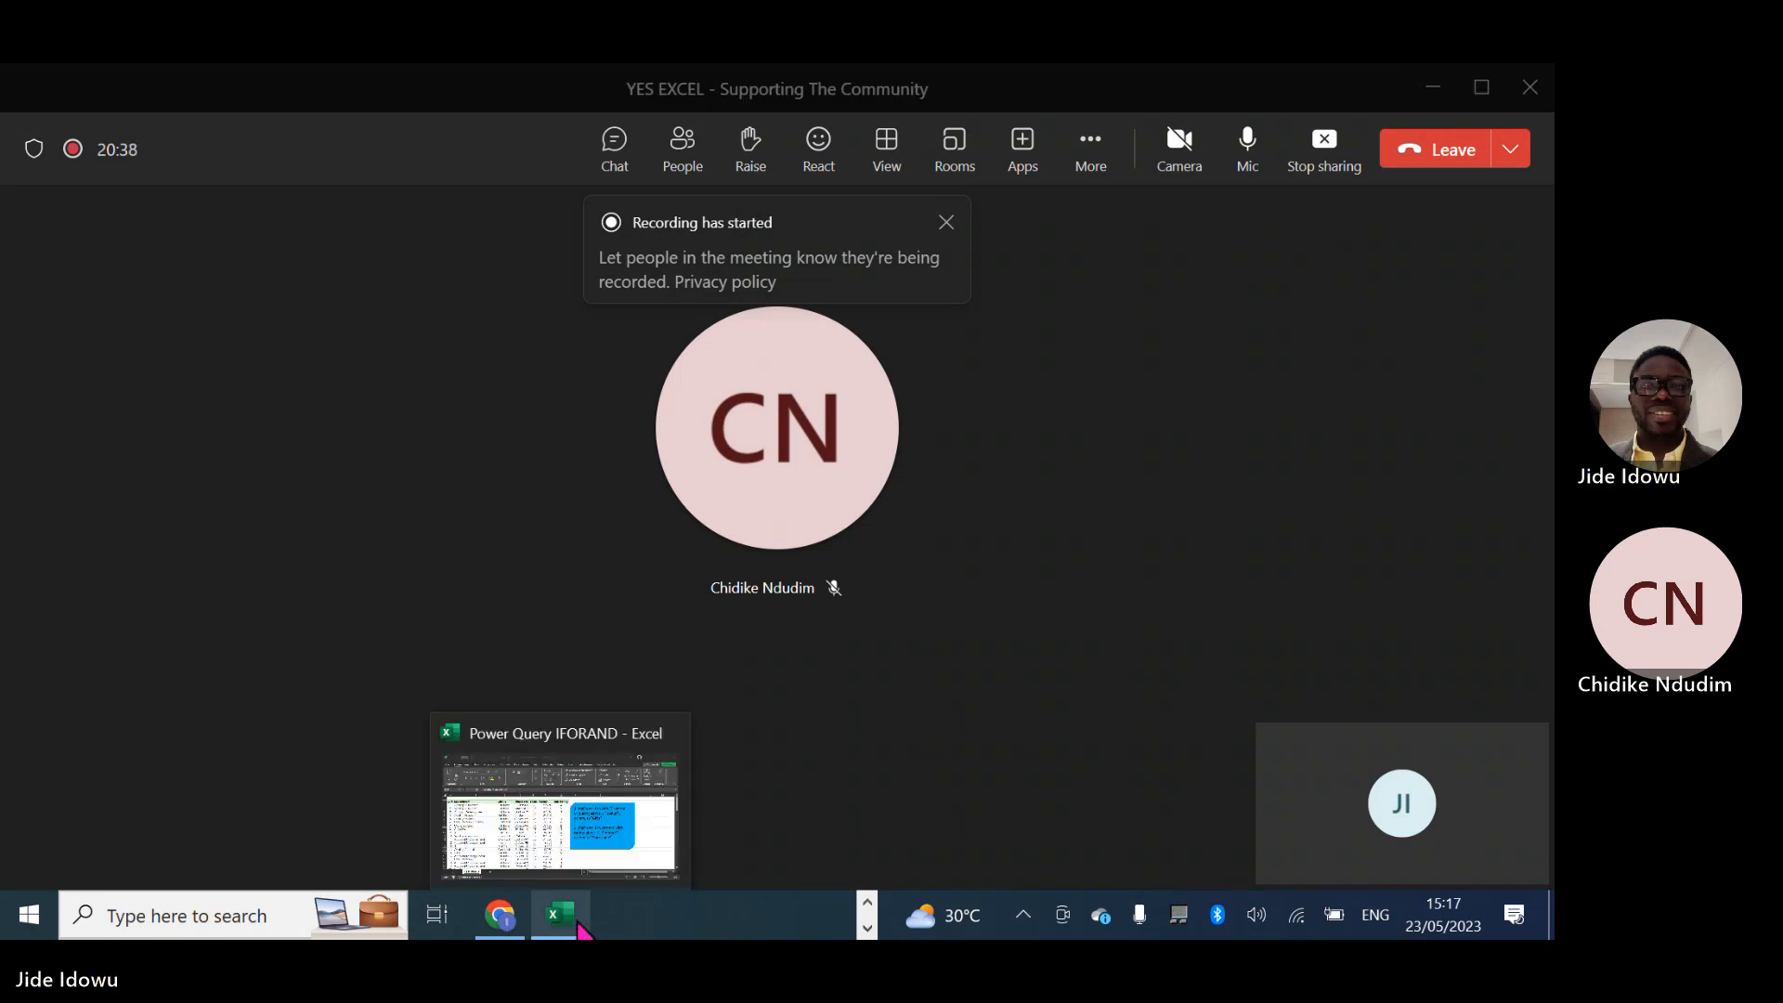
pyautogui.click(529, 813)
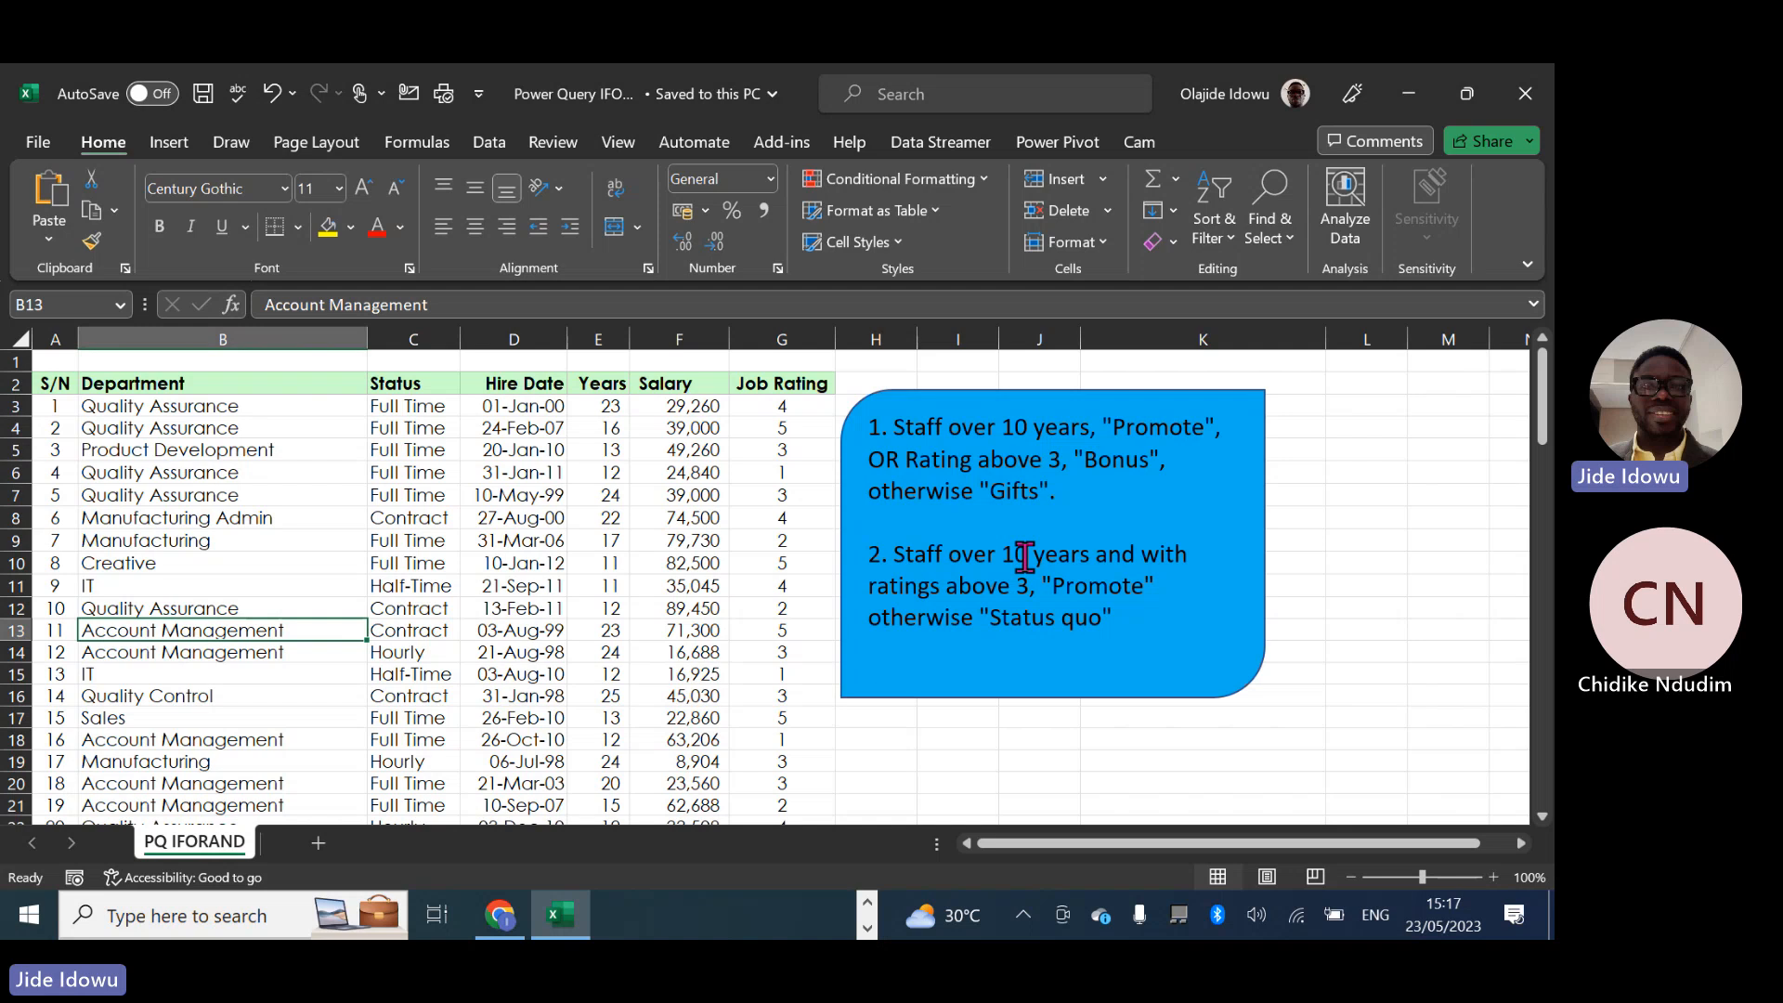
# - Set the years threshold to 15 in both rules of the blue instruction shape
pyautogui.click(1026, 425)
pyautogui.press('Delete')
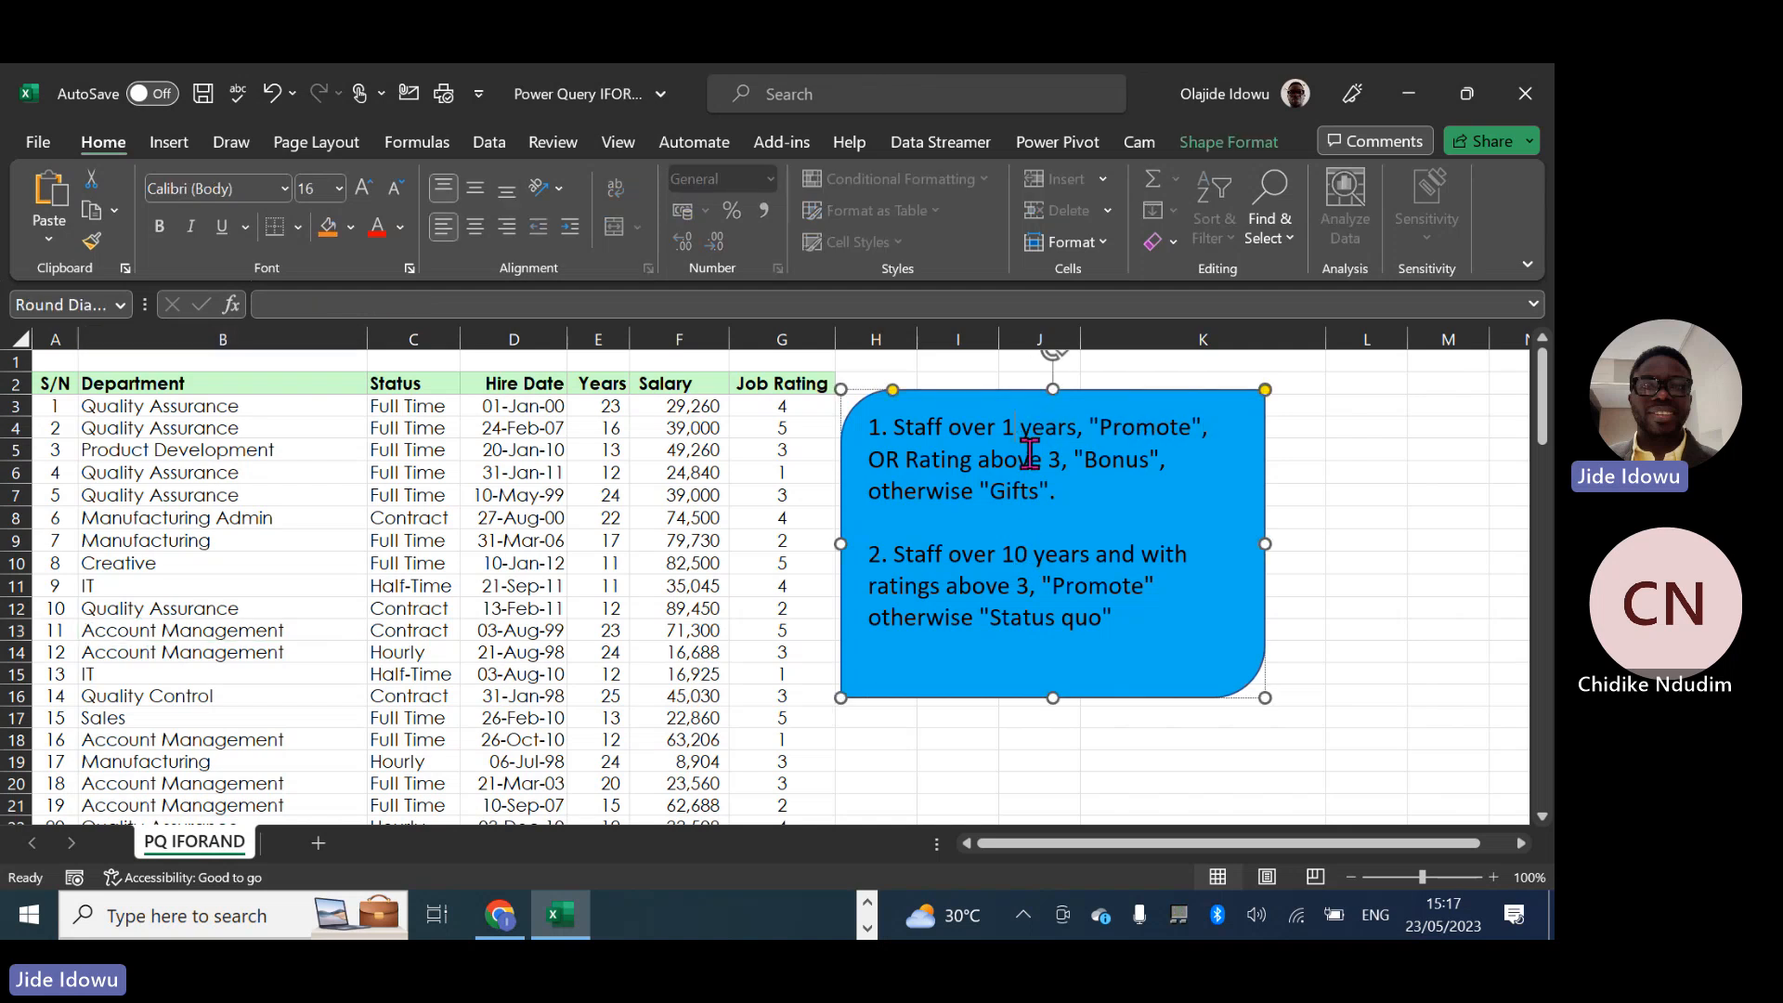
pyautogui.write('5')
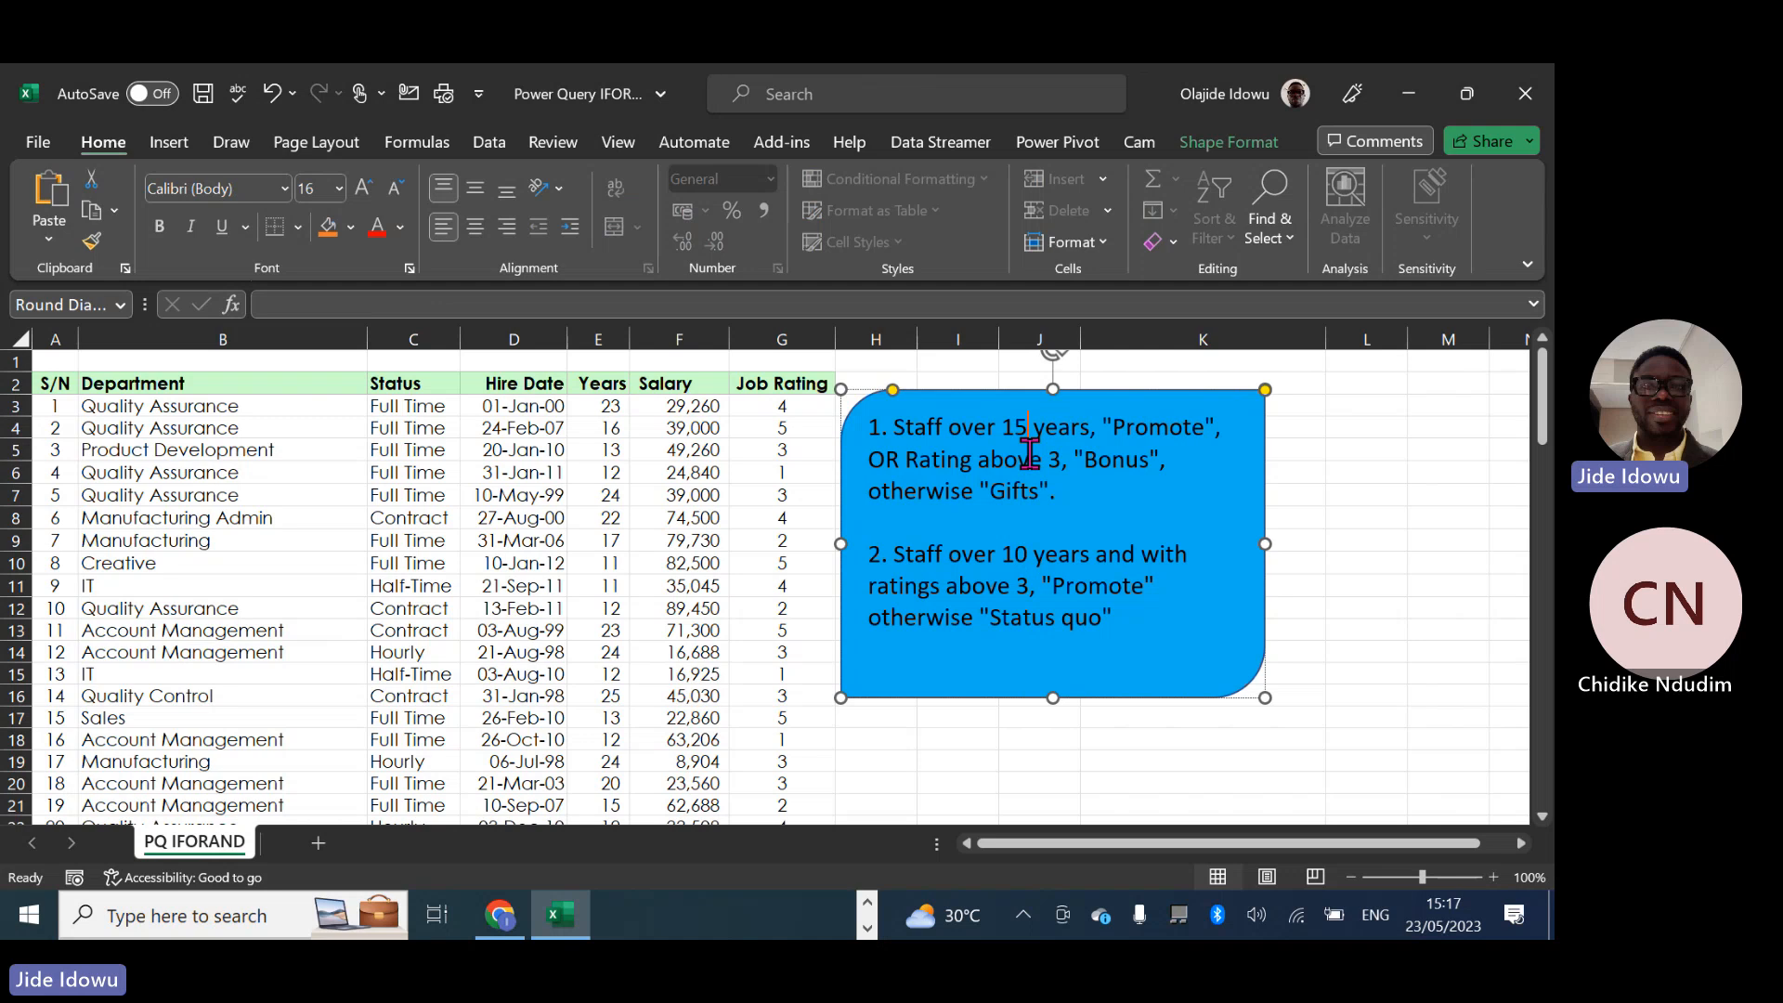
pyautogui.click(1027, 556)
pyautogui.press('BackSpace')
pyautogui.write('5')
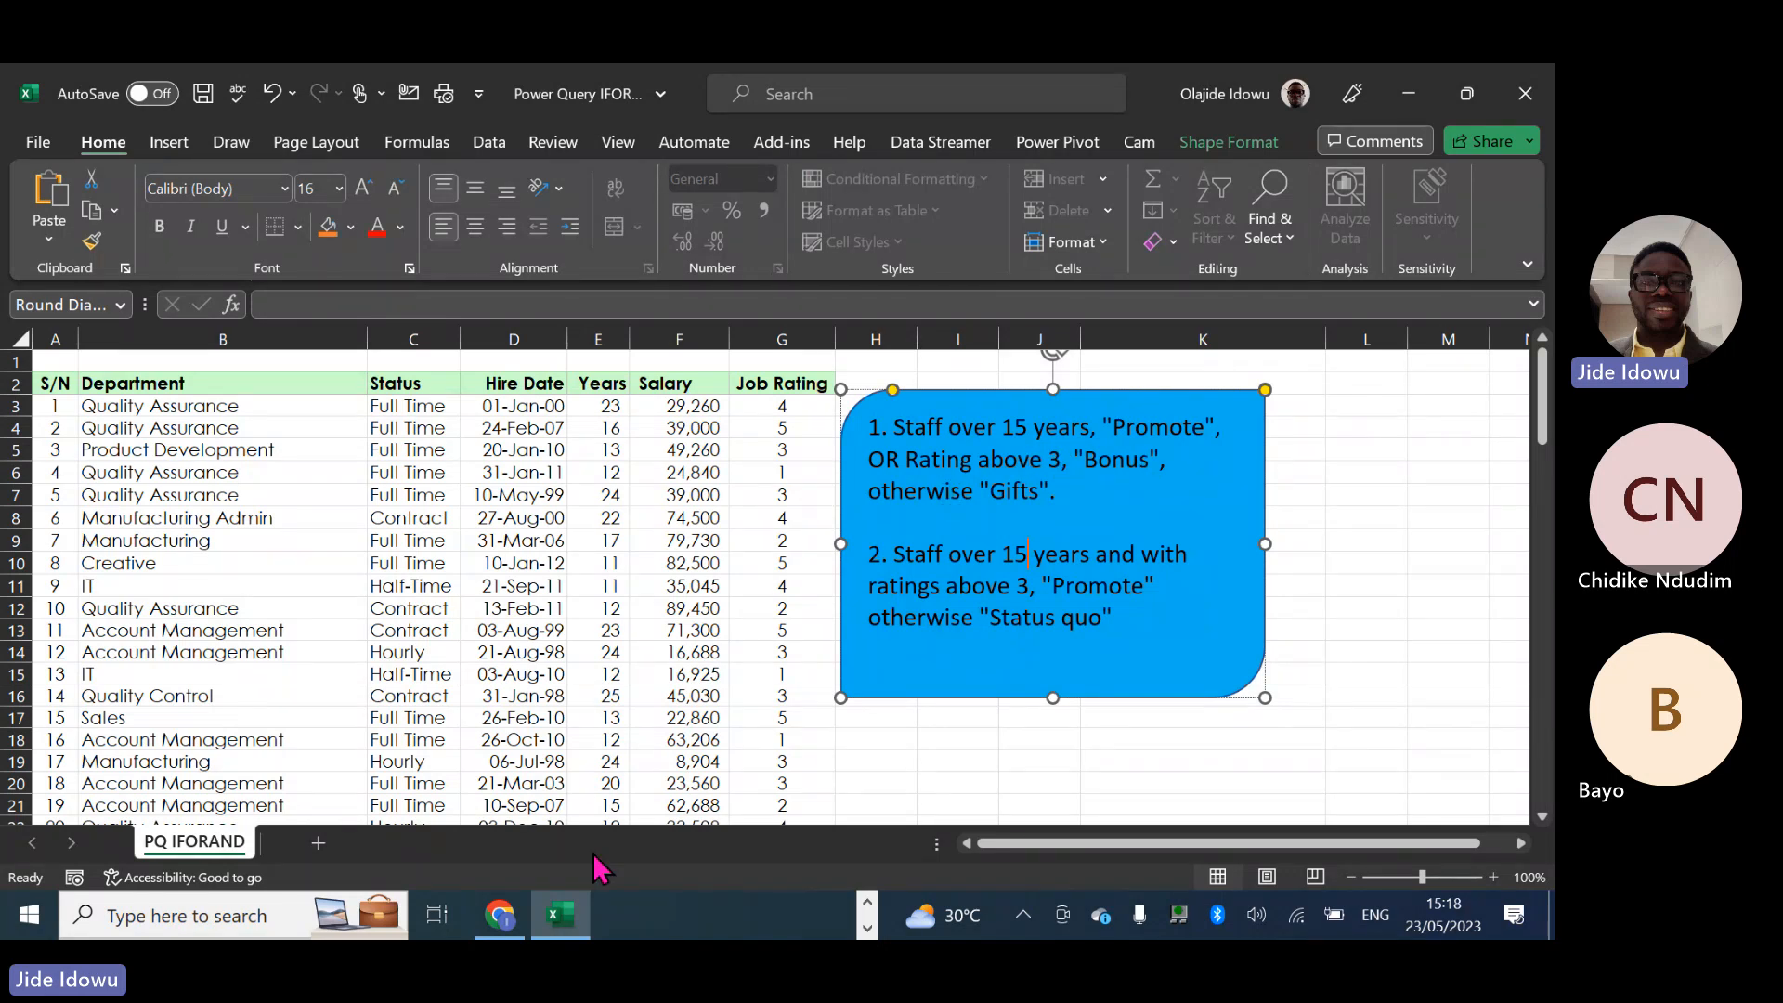
# - Switch to the Power Query Editor window of Power BI Desktop
pyautogui.click(869, 905)
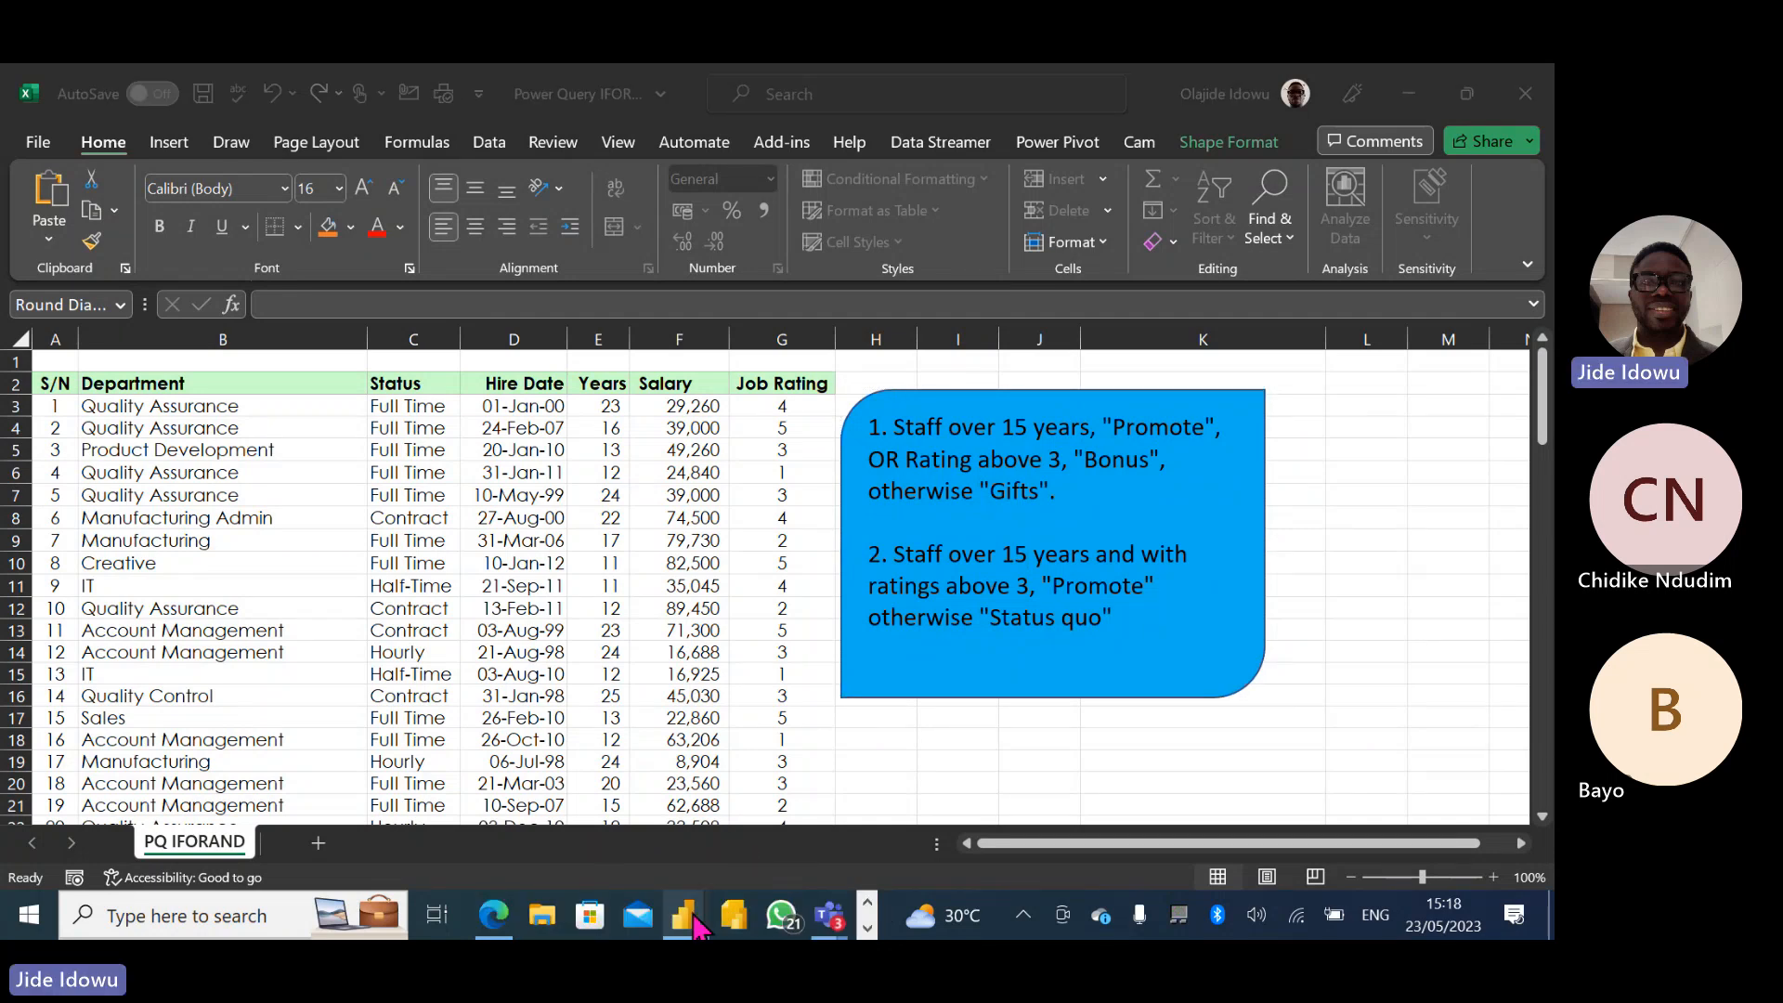
pyautogui.moveTo(695, 917)
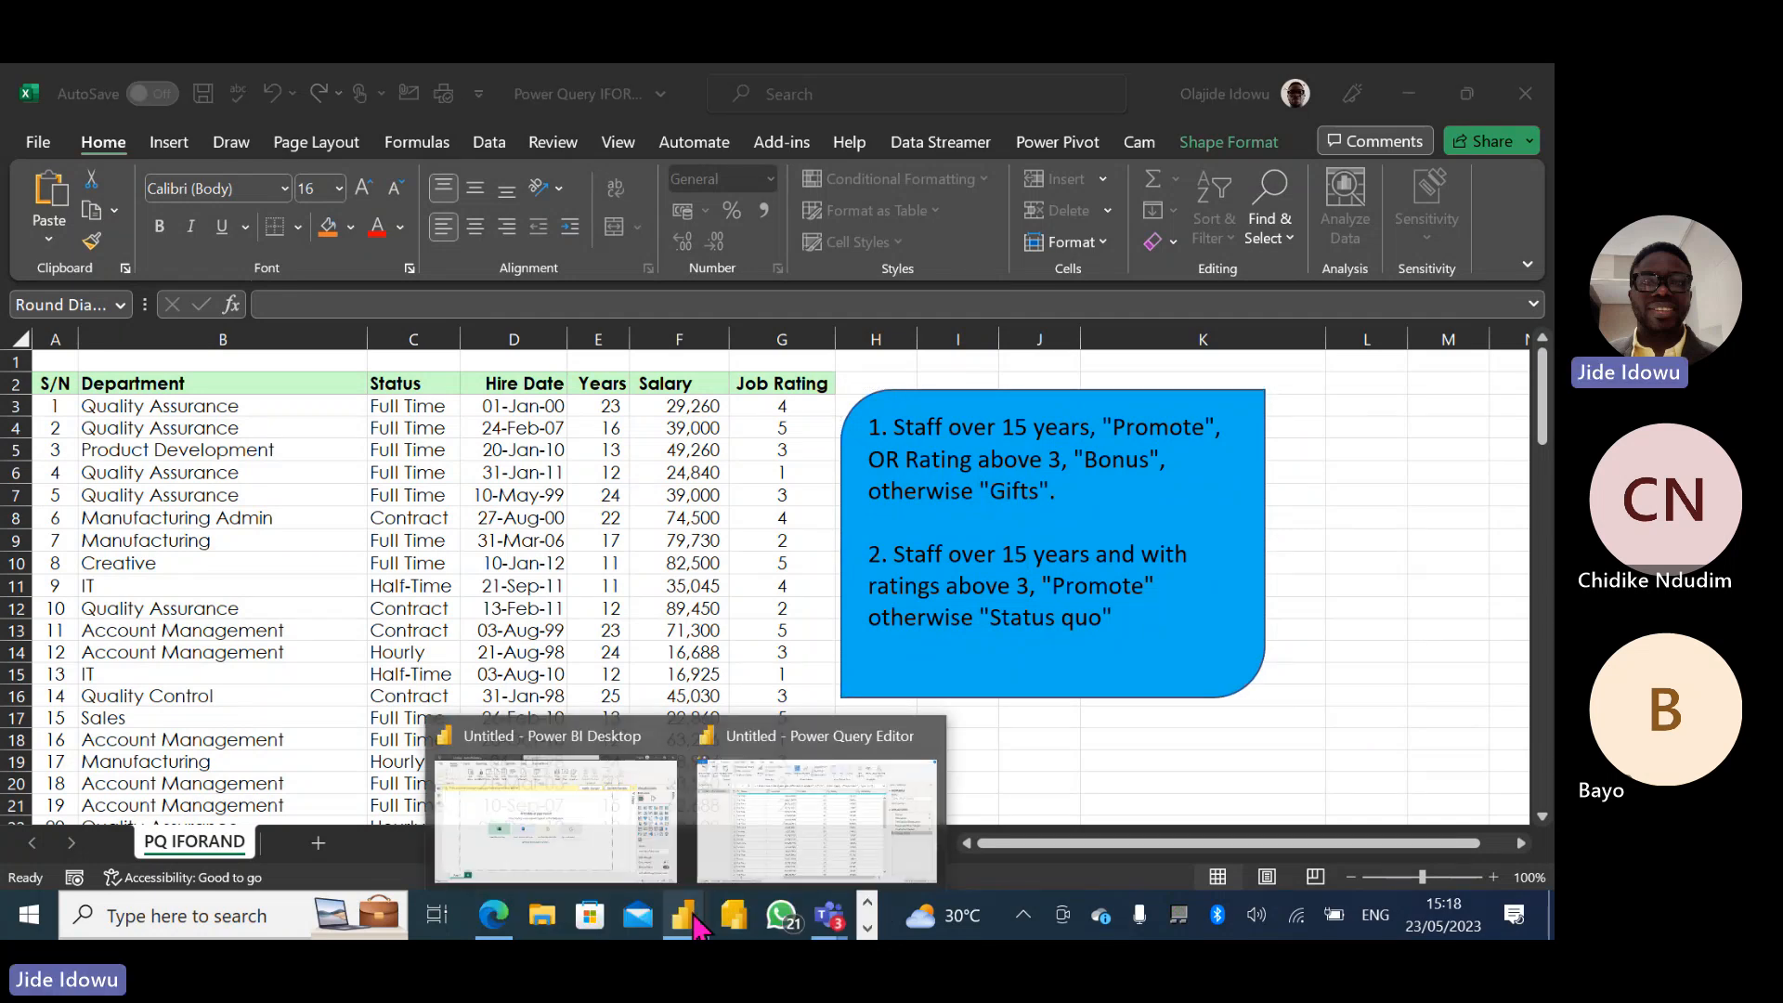
pyautogui.click(756, 801)
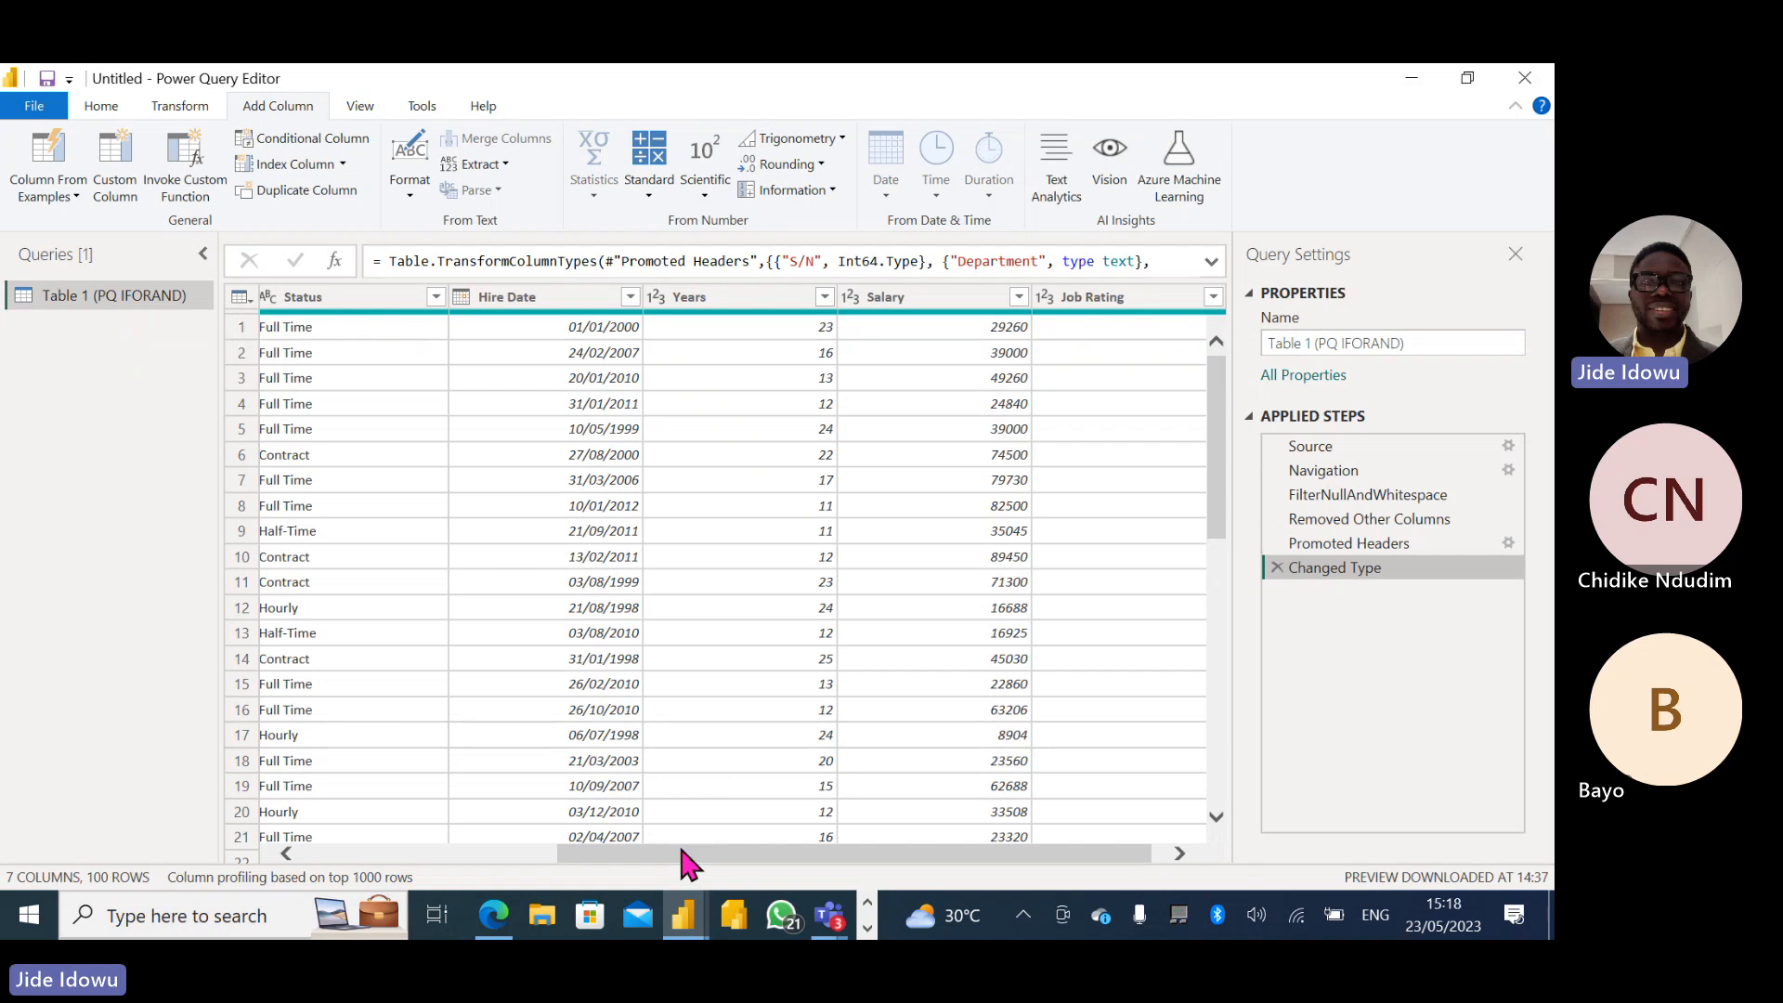
# - Start a conditional column for the PQ IFORAND table and name it A
pyautogui.moveTo(682, 851); pyautogui.dragTo(328, 856)
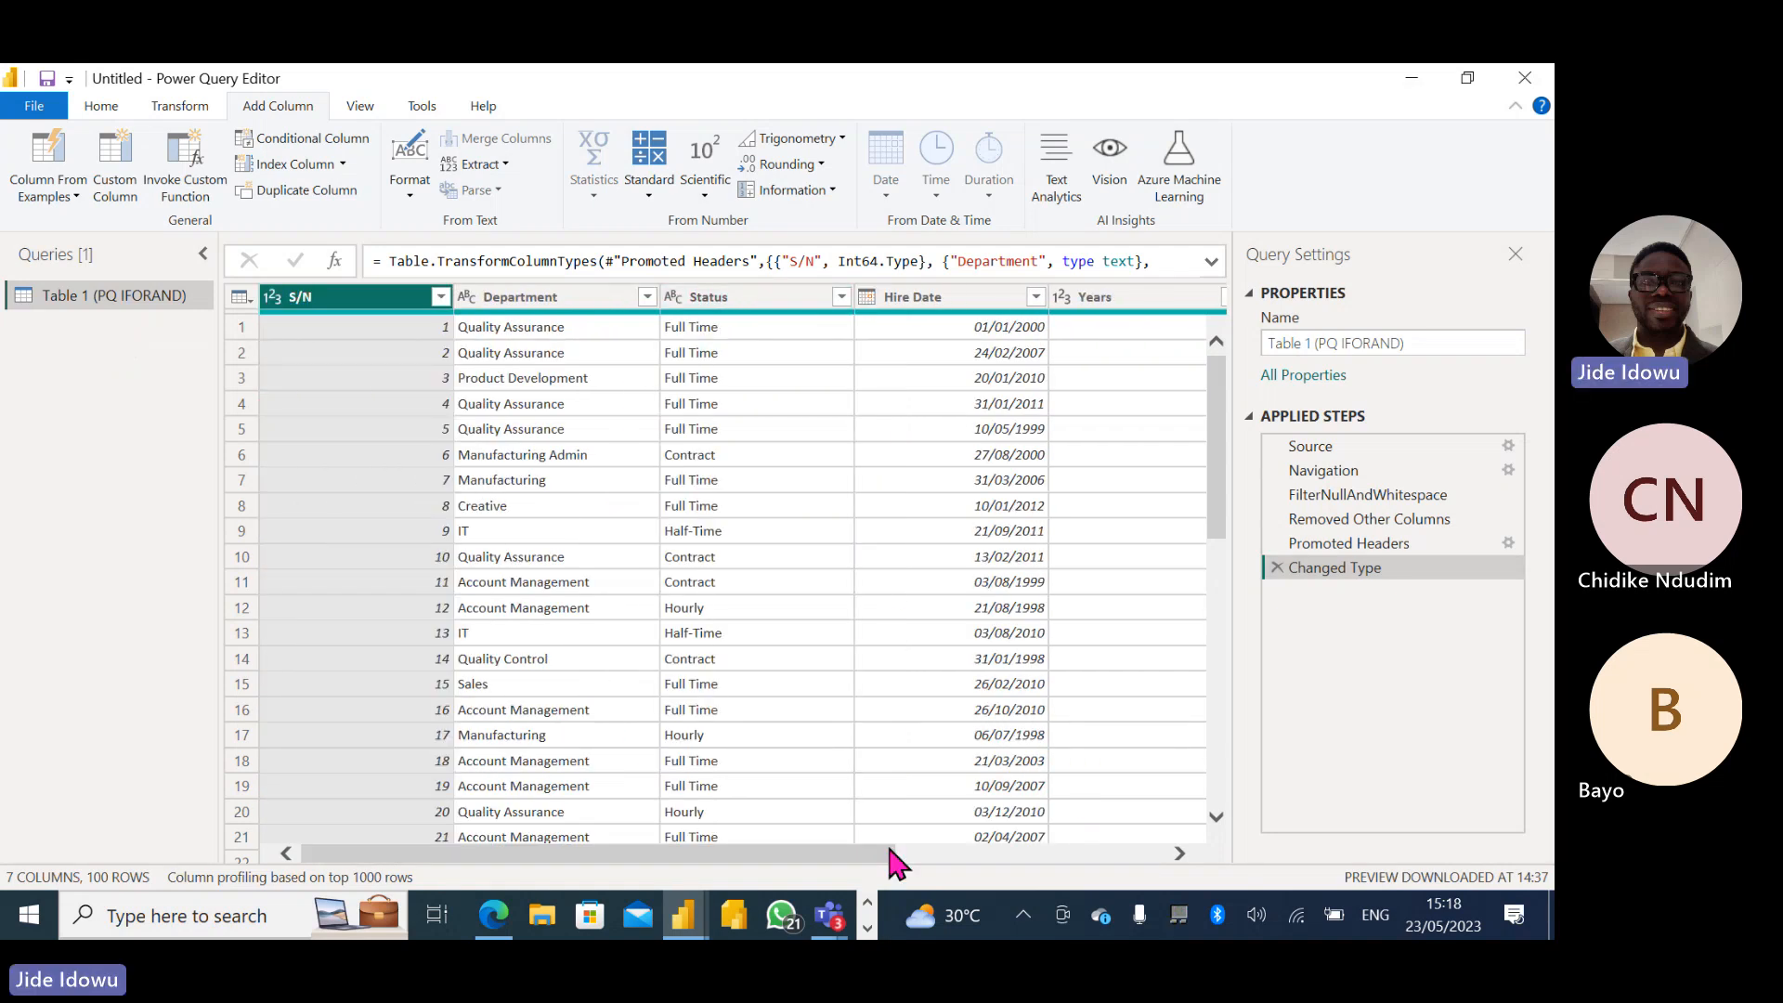
pyautogui.moveTo(851, 850); pyautogui.dragTo(1118, 847)
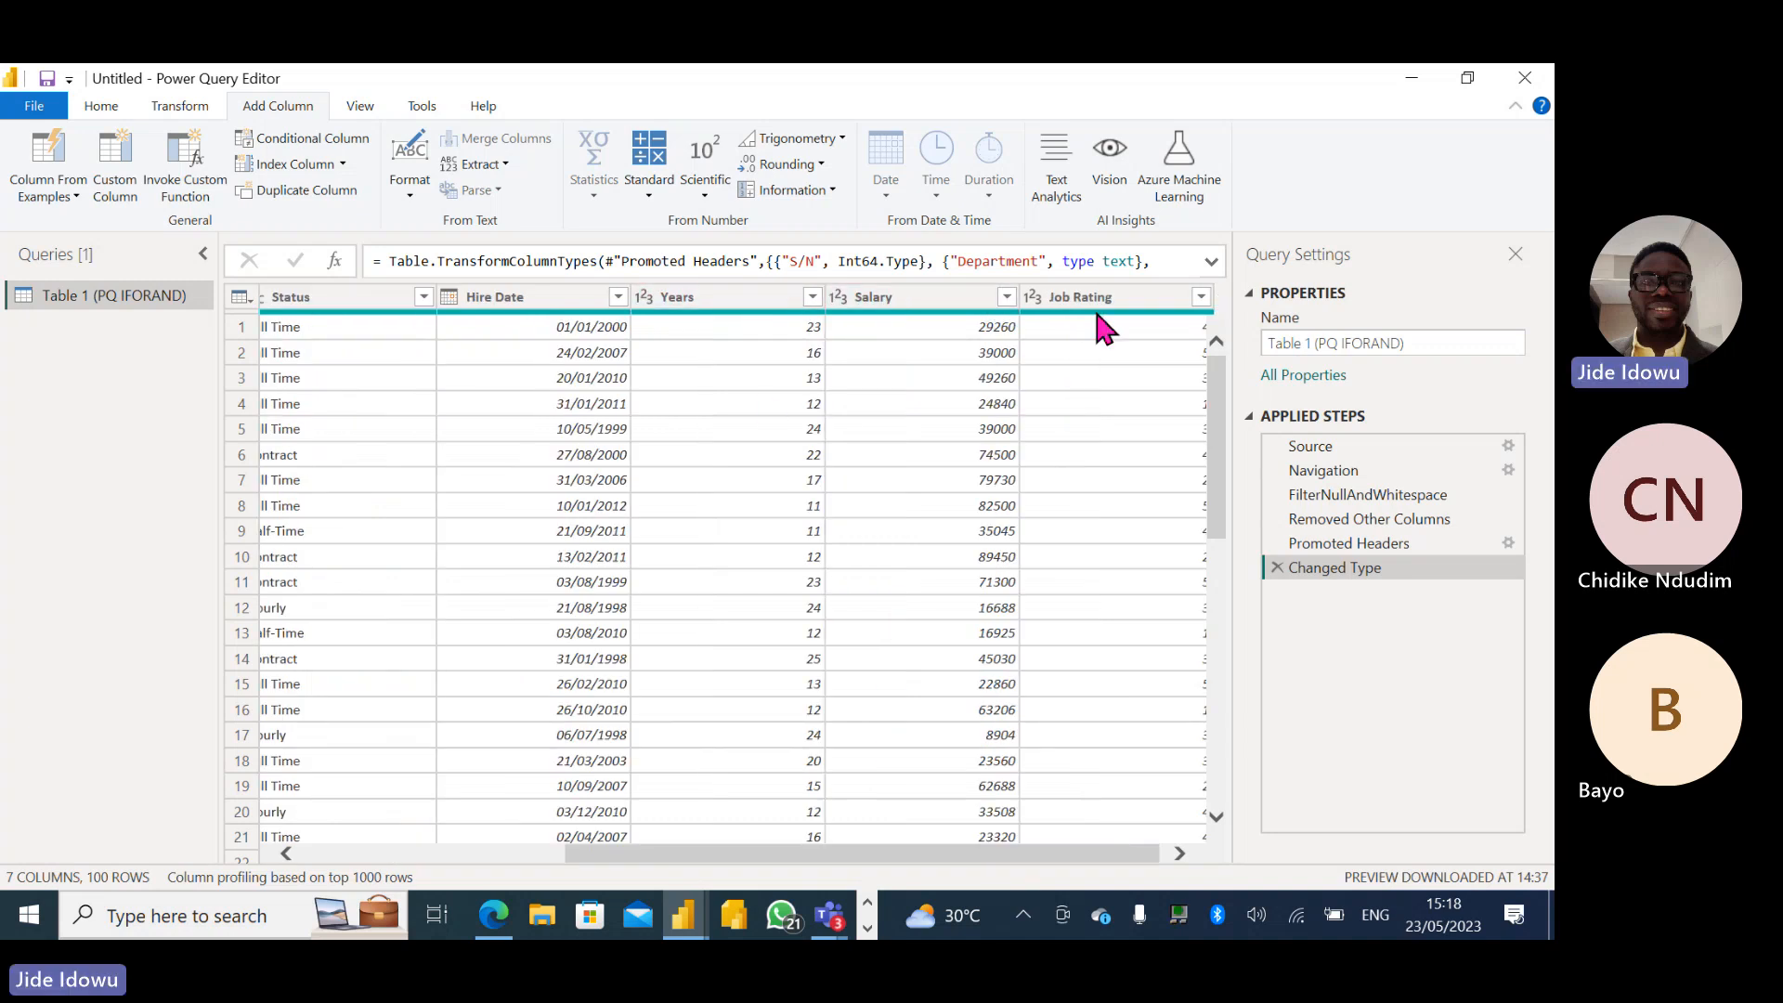
pyautogui.moveTo(1090, 847); pyautogui.dragTo(1105, 848)
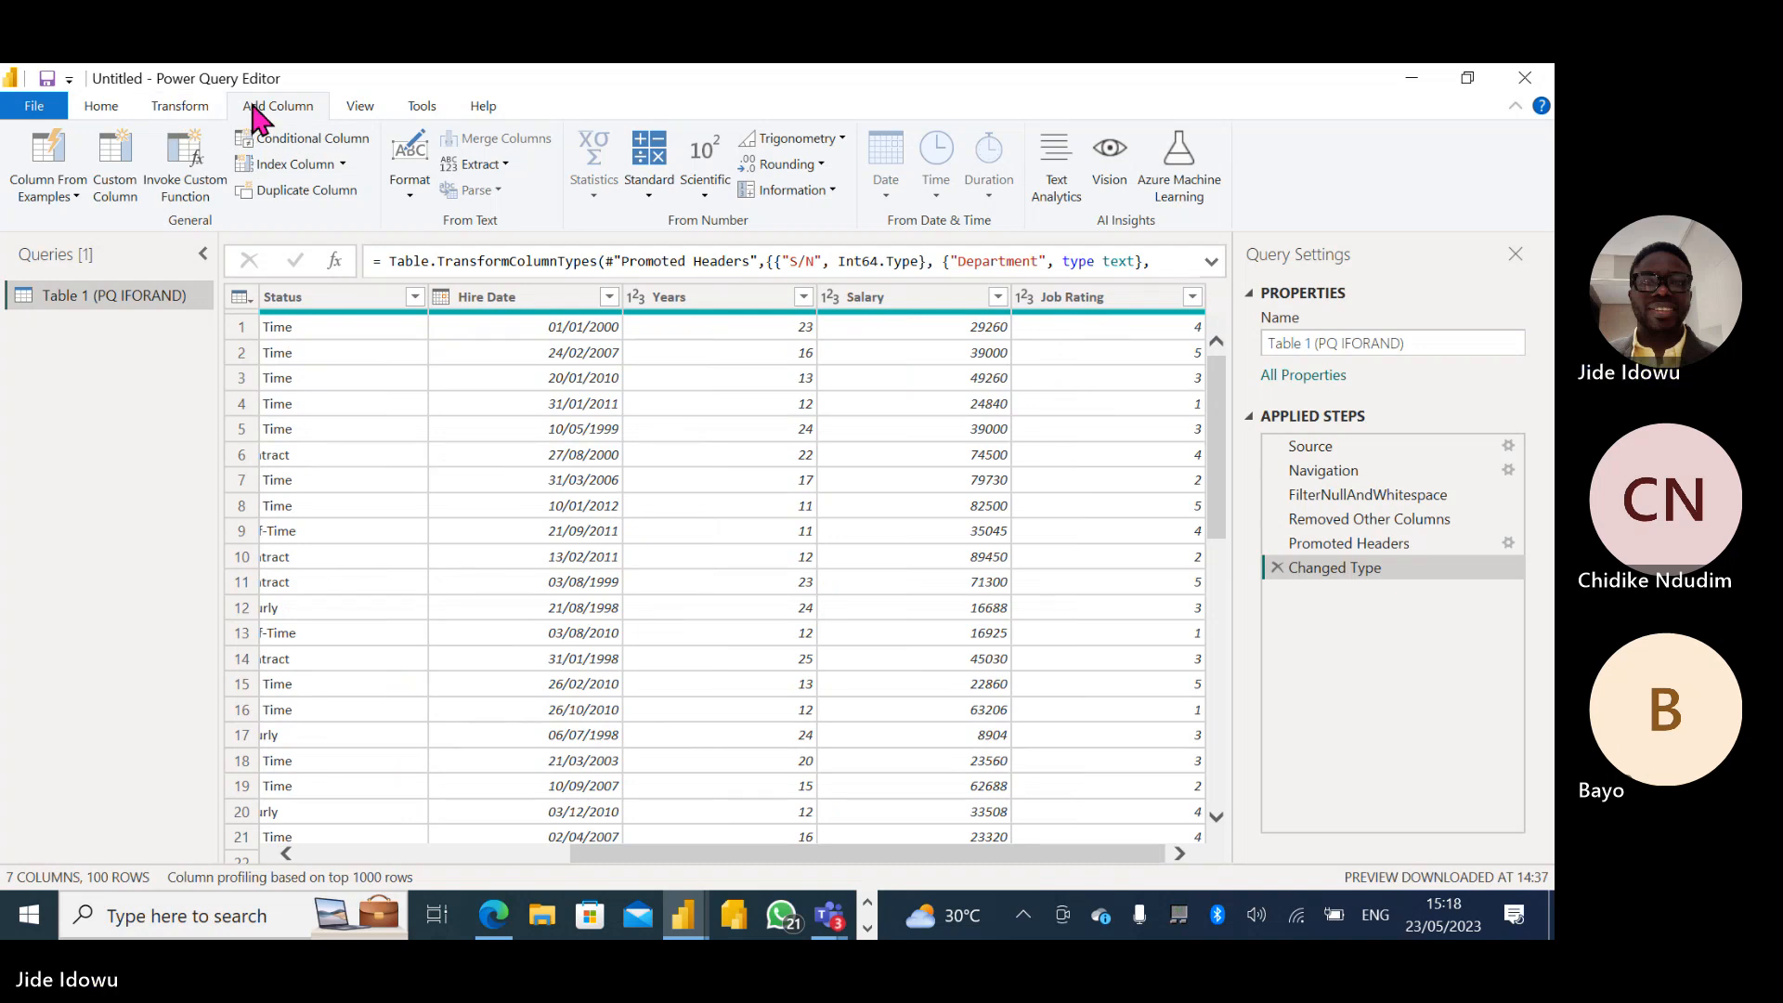
pyautogui.click(300, 141)
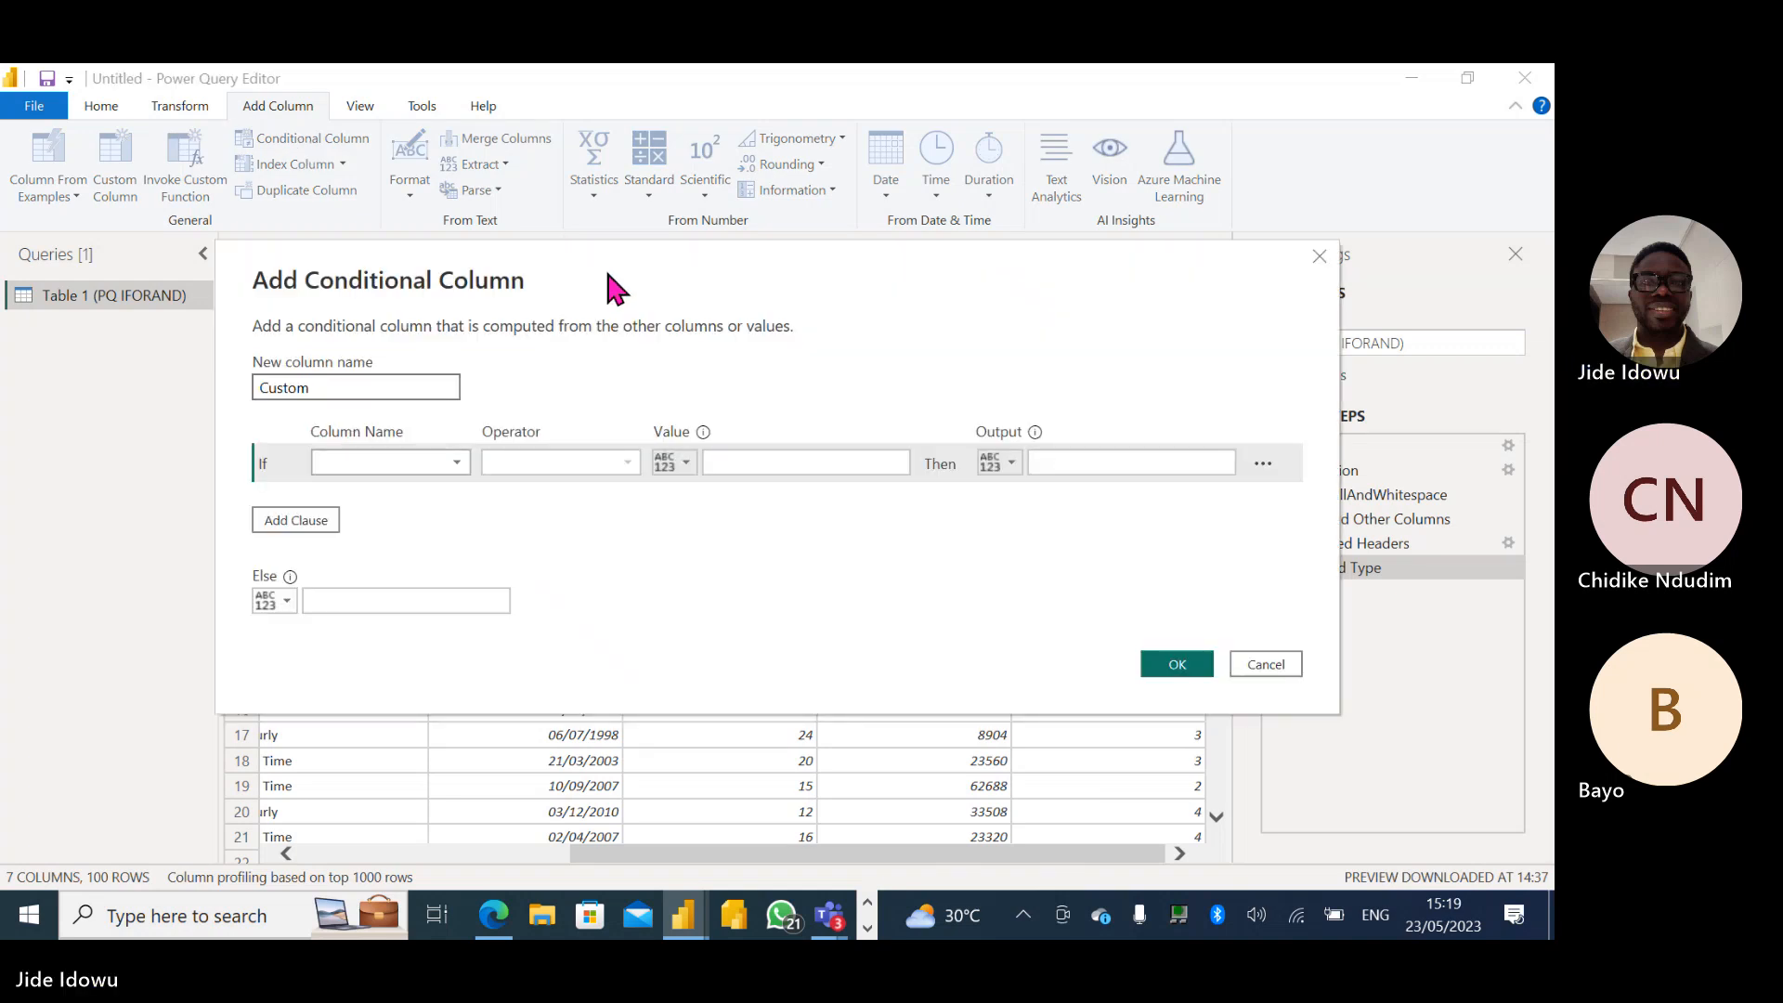
pyautogui.moveTo(613, 306); pyautogui.dragTo(554, 373)
pyautogui.click(285, 499)
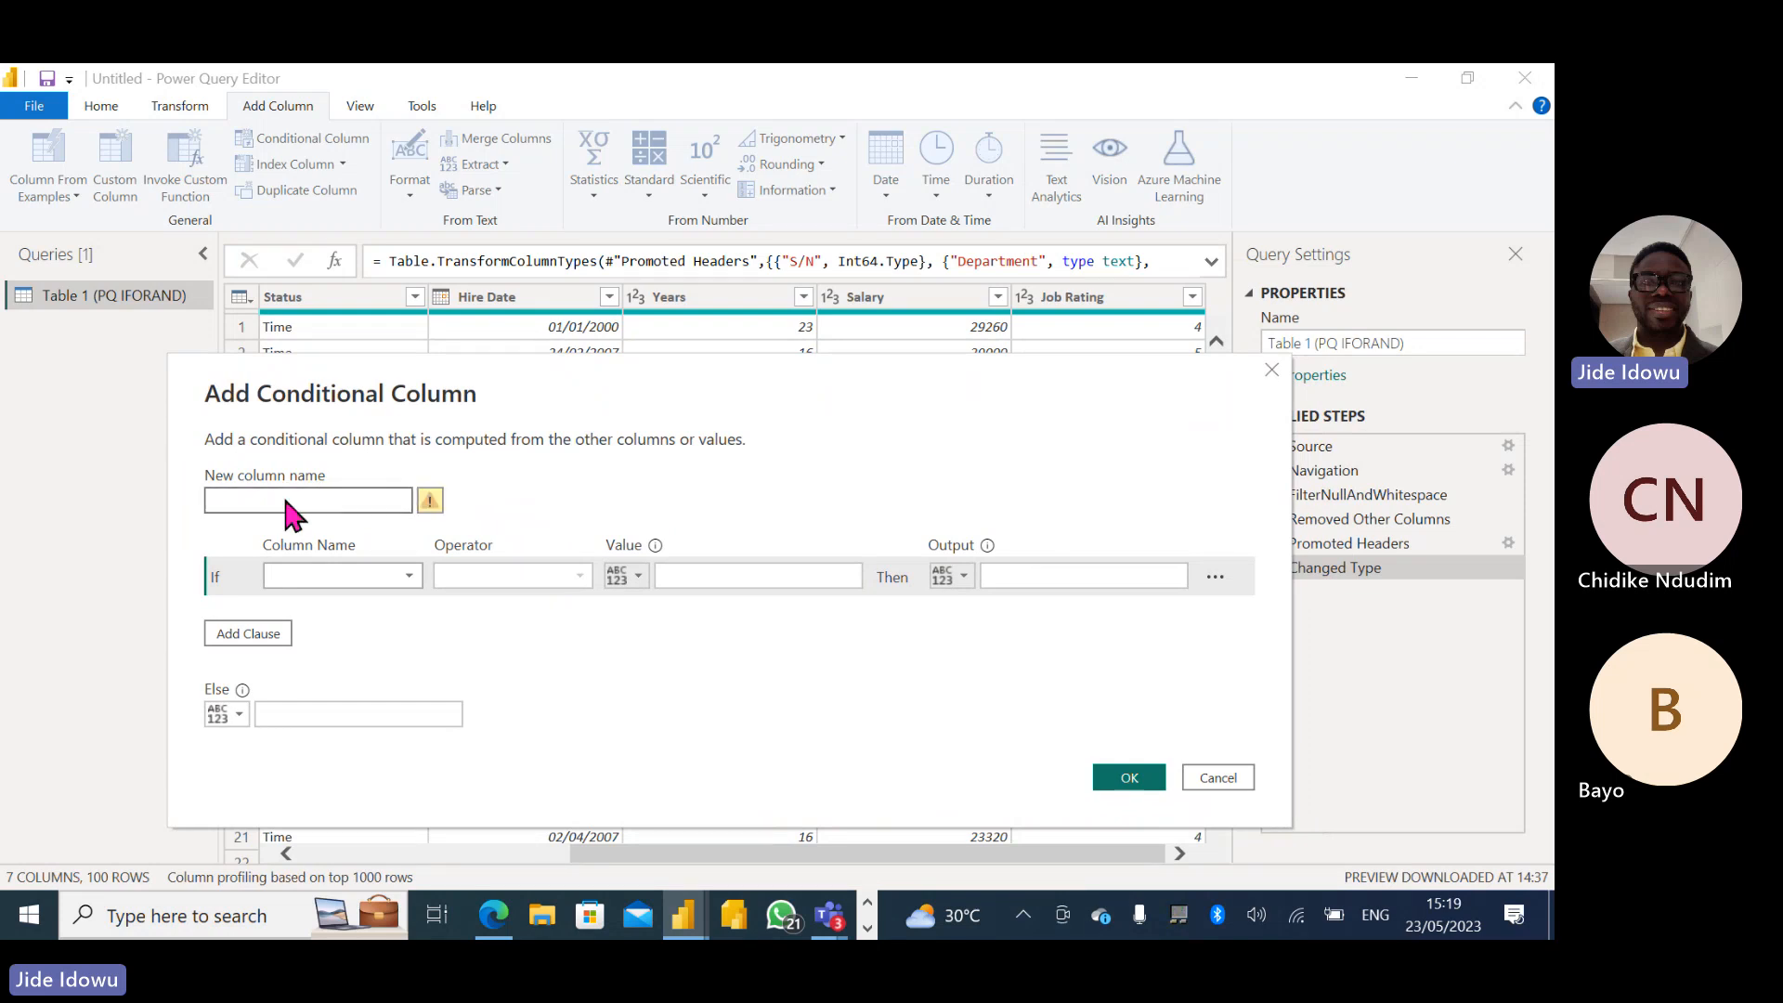
pyautogui.write('A')
# - Define the first condition so that Years is greater than 15 outputs Promote
pyautogui.click(408, 574)
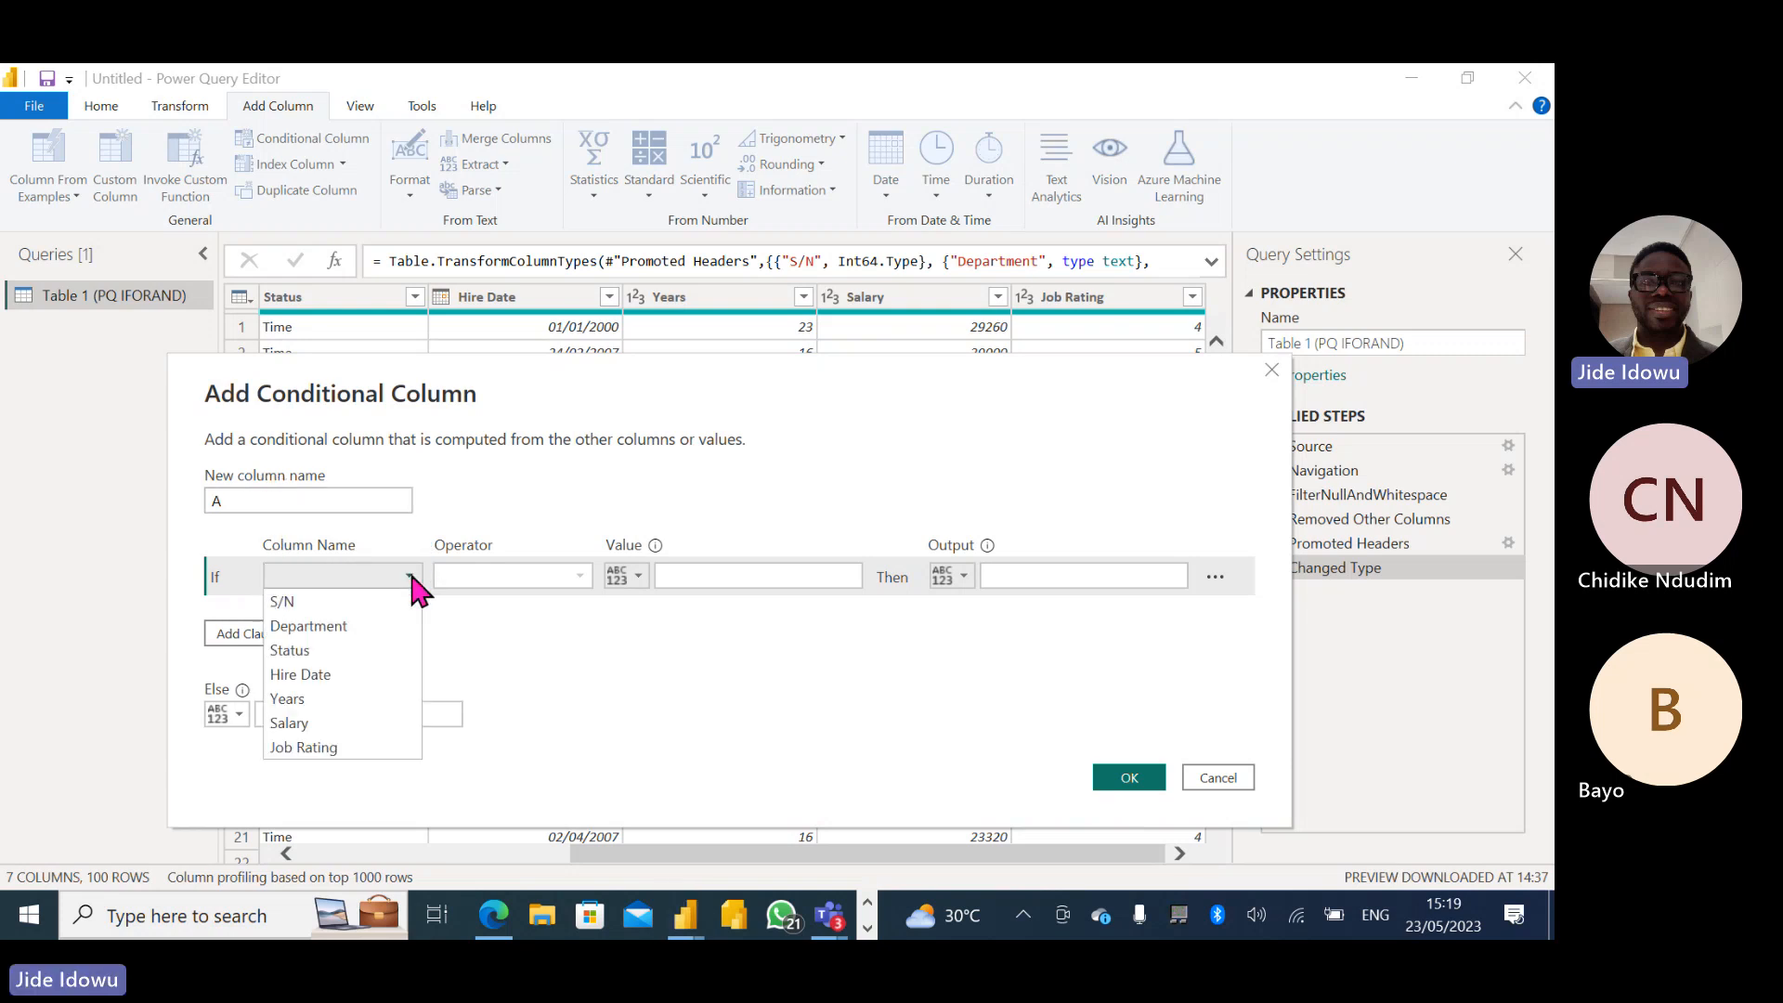
pyautogui.click(303, 700)
pyautogui.click(563, 572)
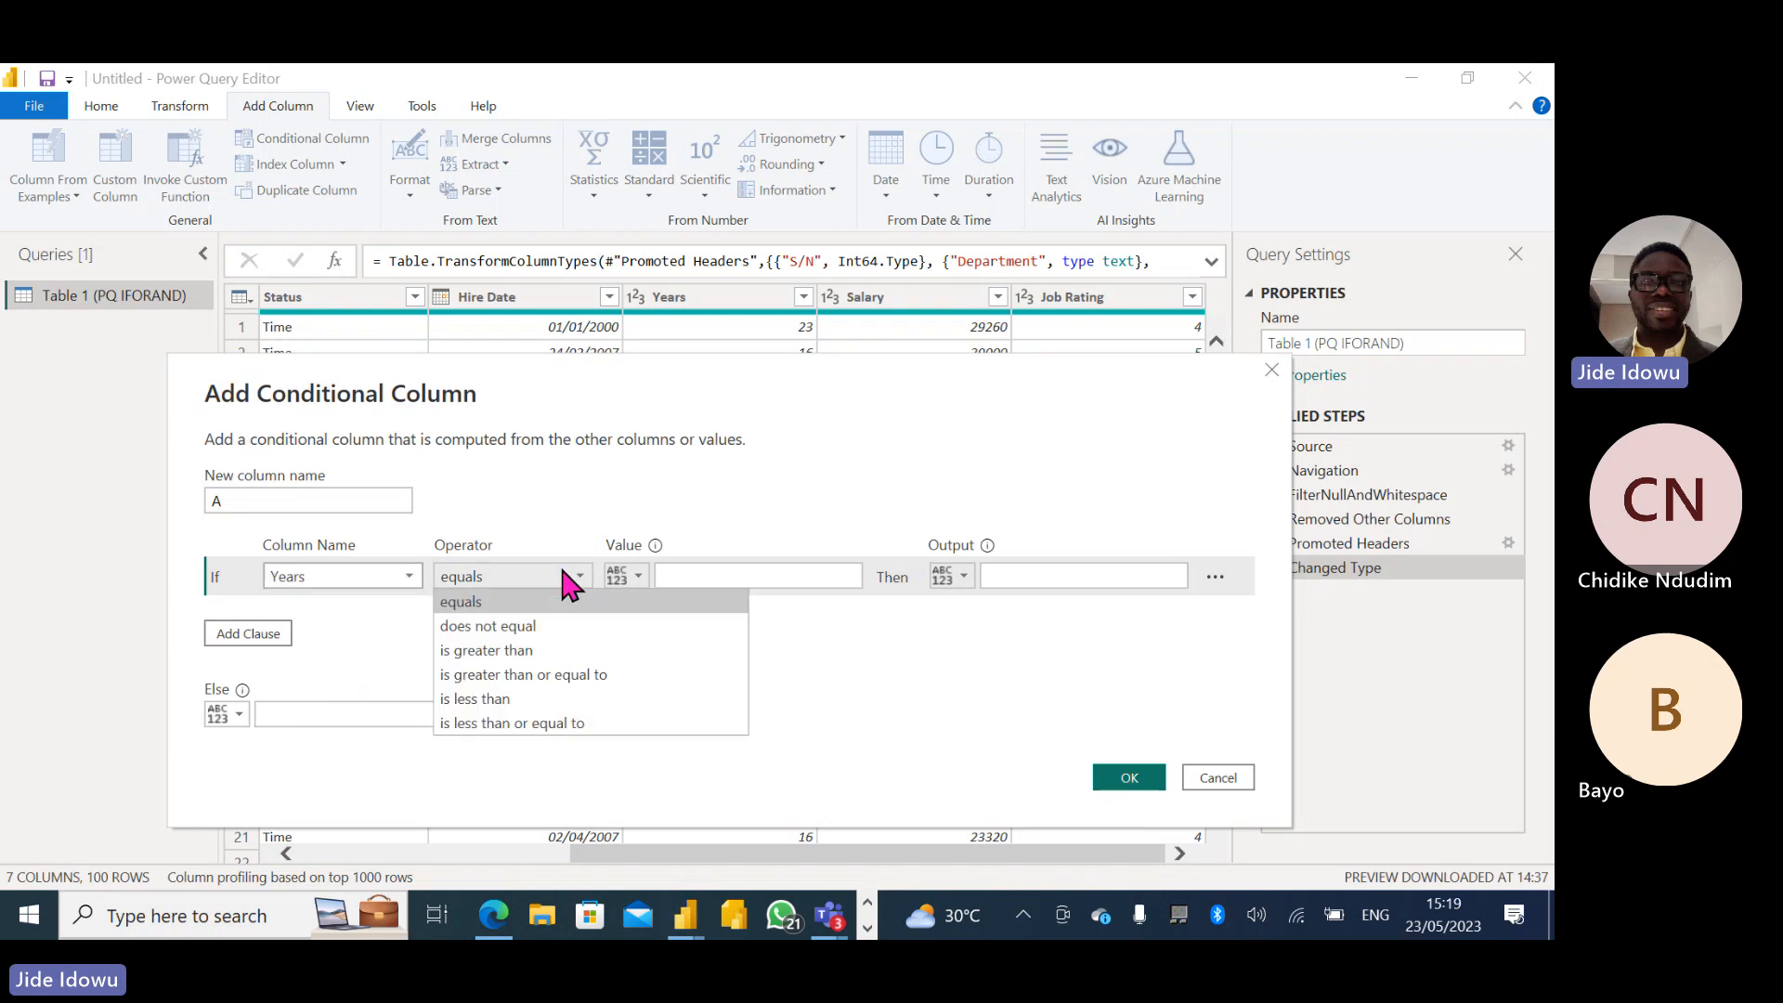
pyautogui.click(521, 649)
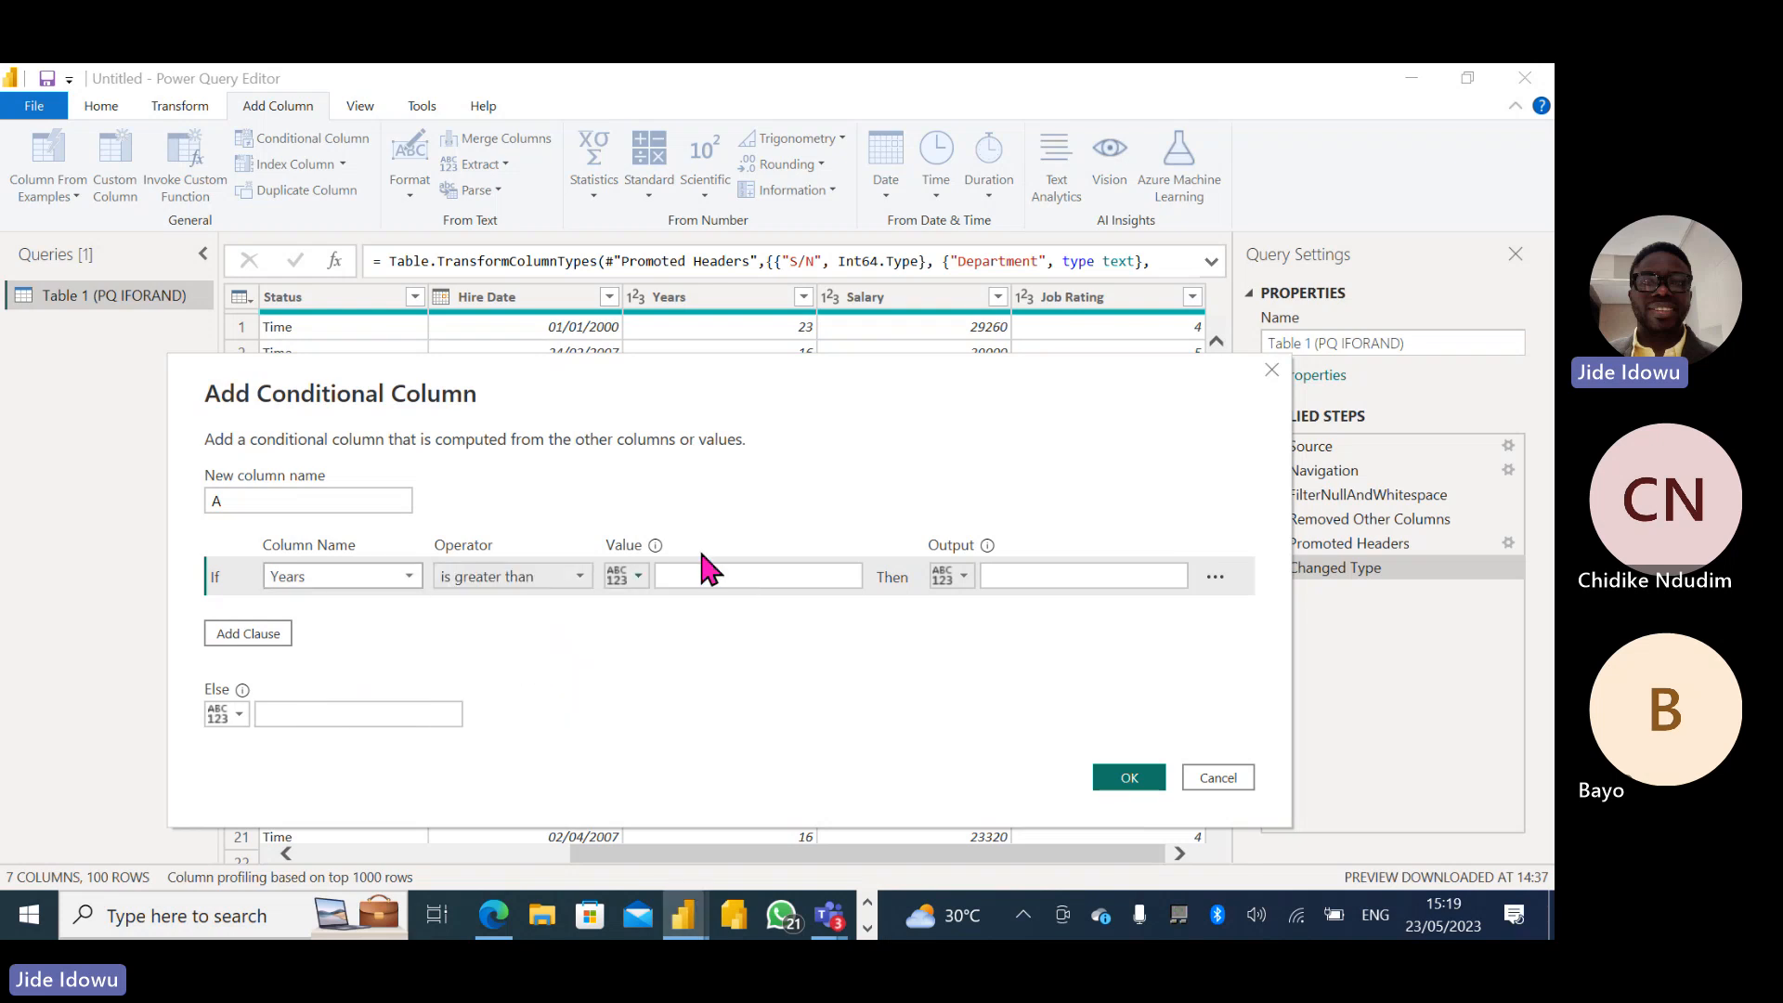
pyautogui.click(698, 577)
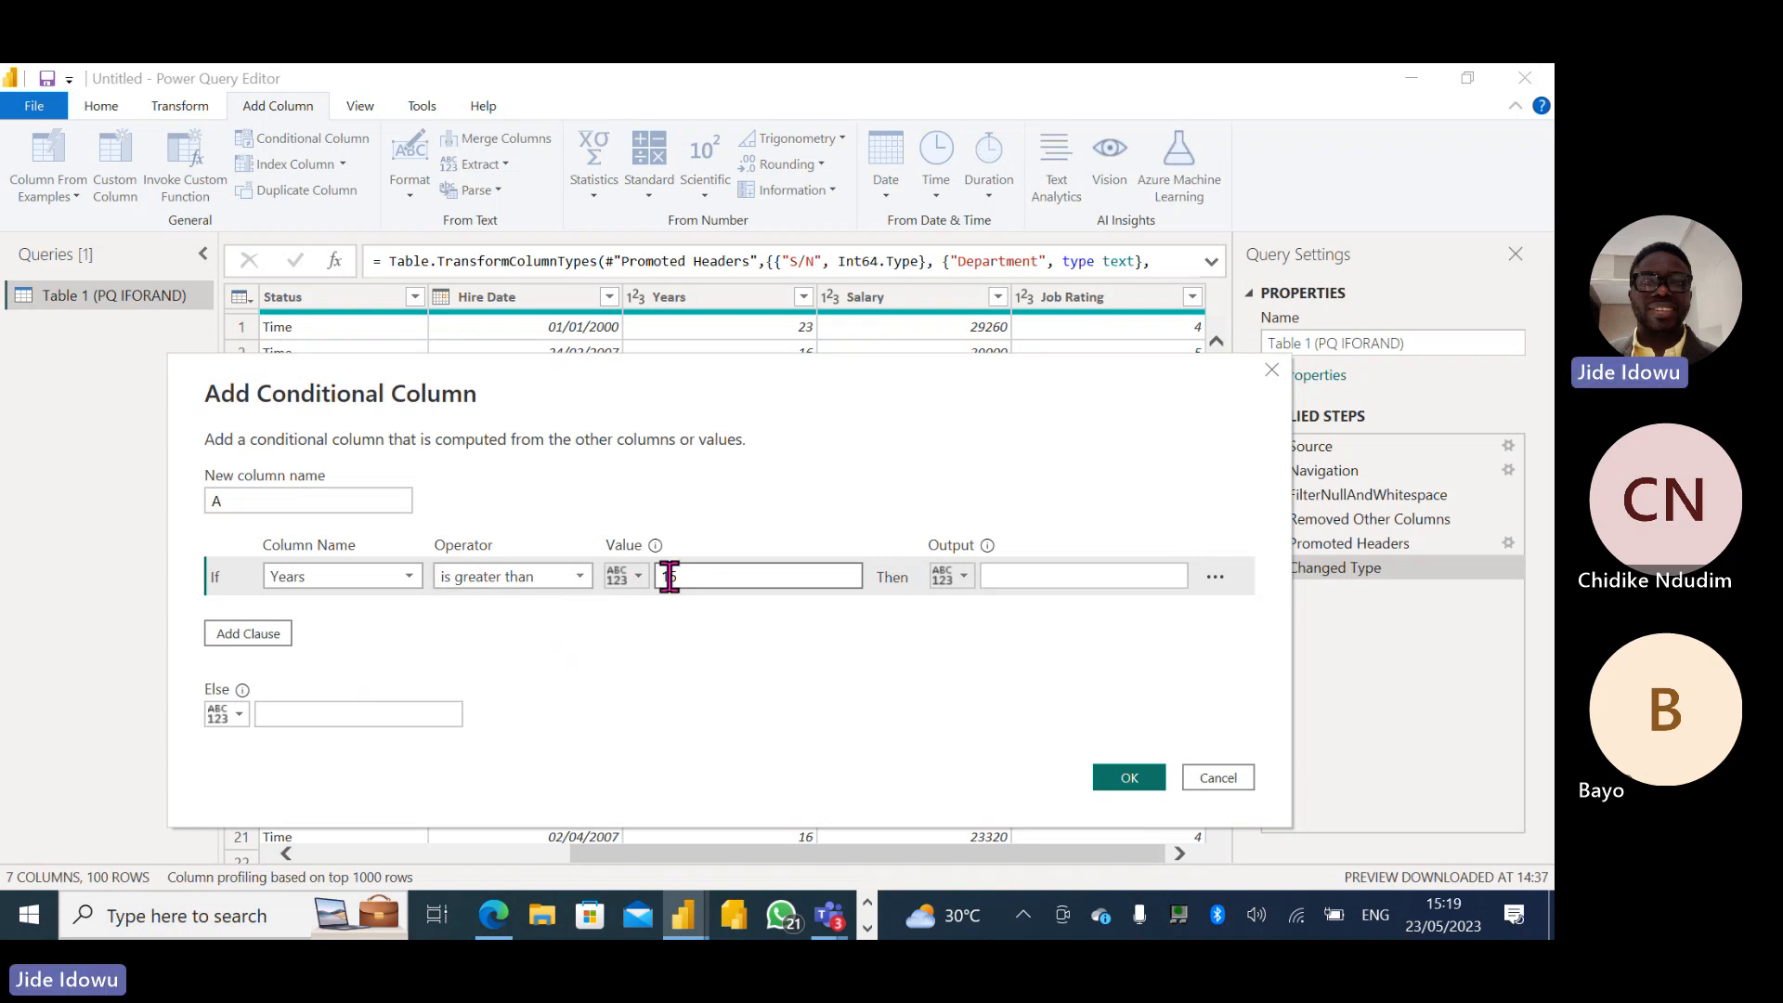
pyautogui.click(1027, 585)
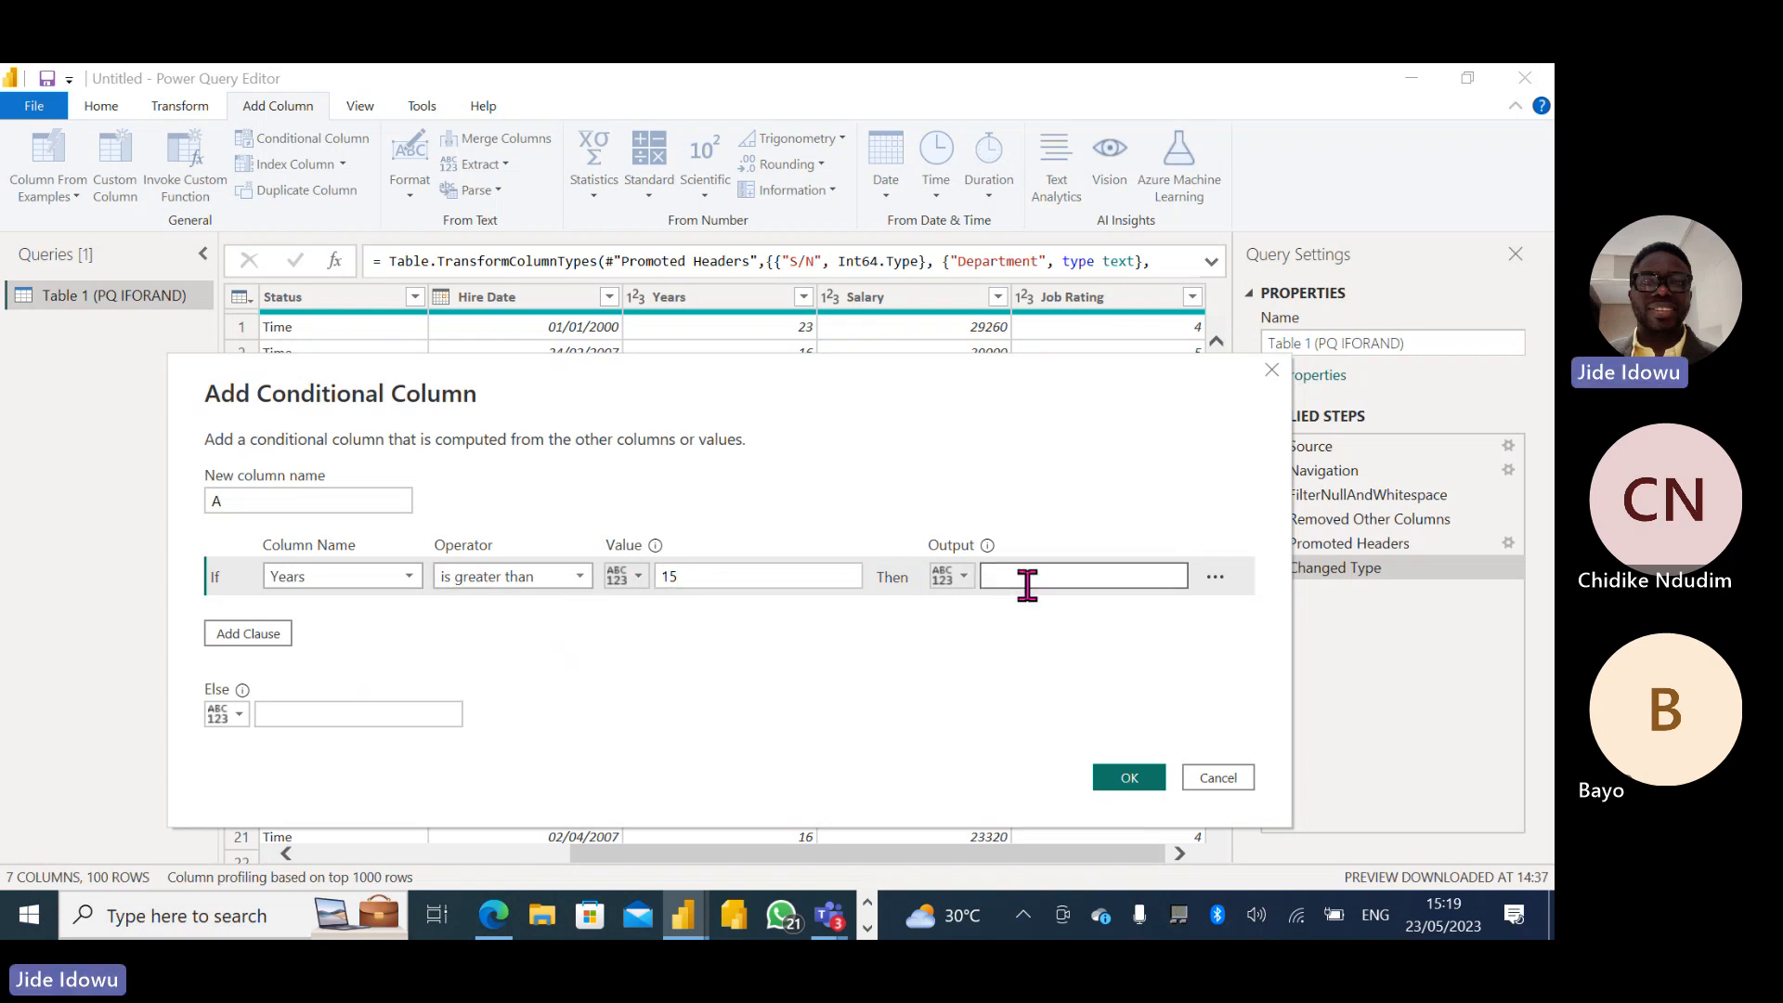
pyautogui.write('Promote')
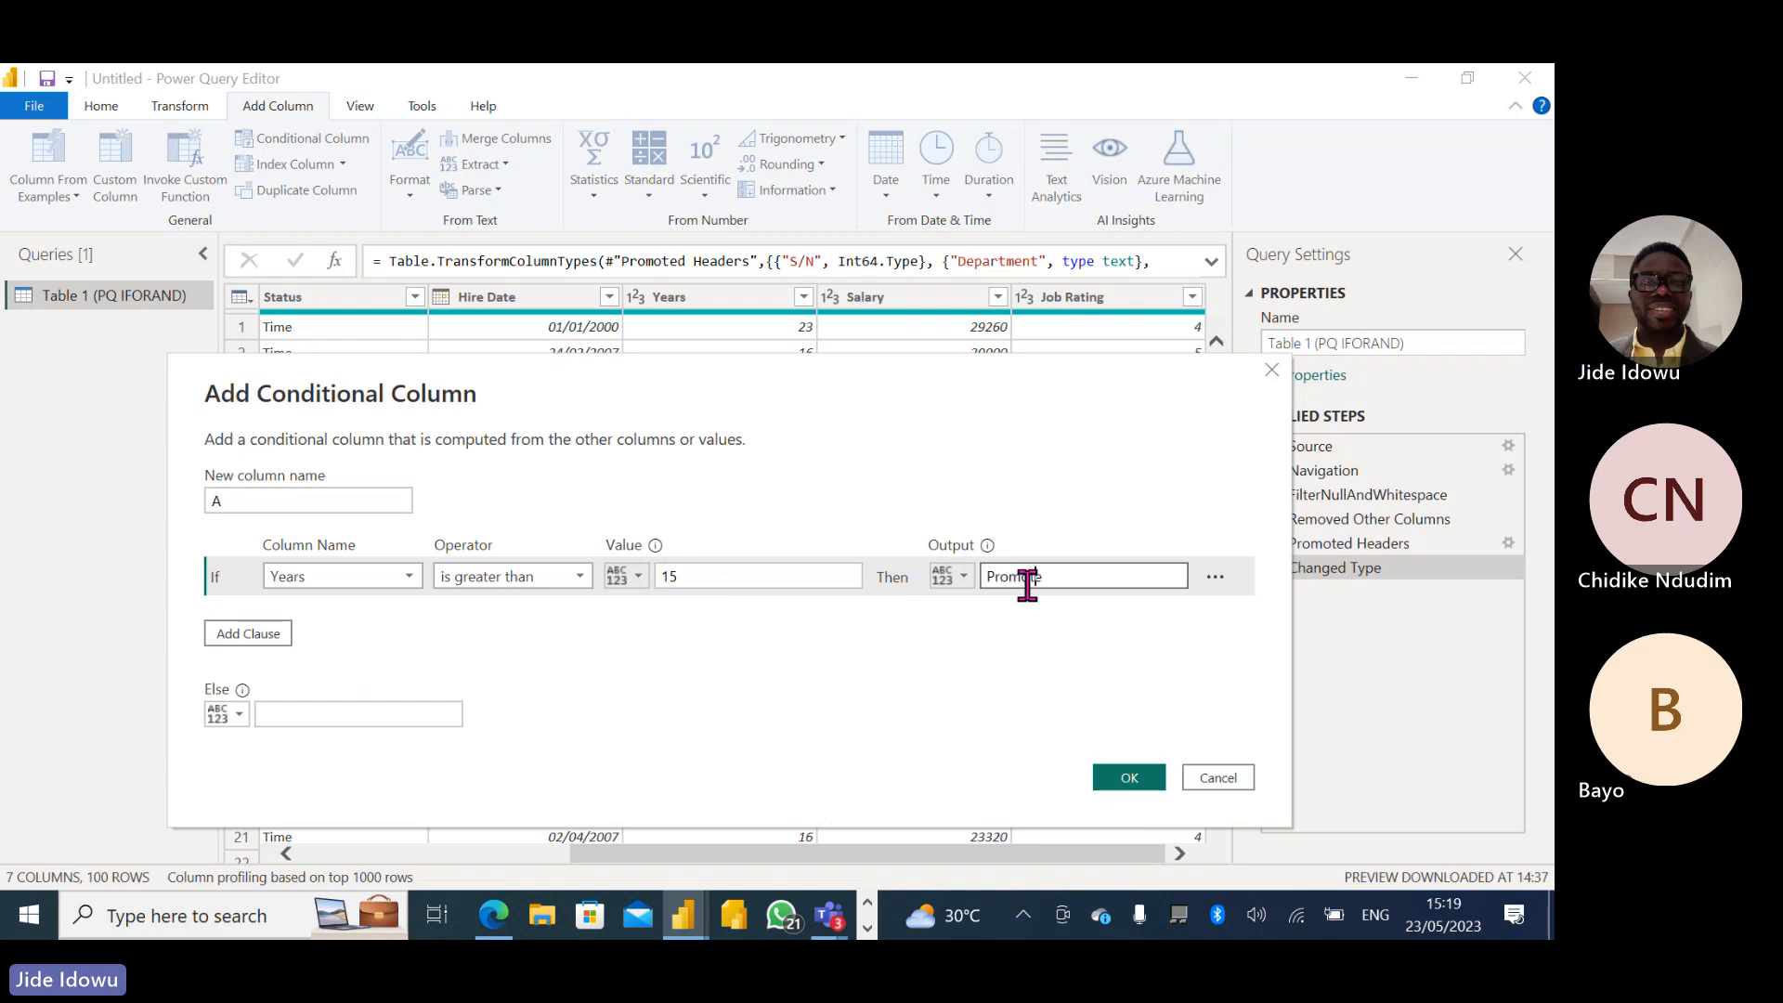
# - Add an Else If clause so that Job Rating is greater than 3 outputs Bonus
pyautogui.click(230, 636)
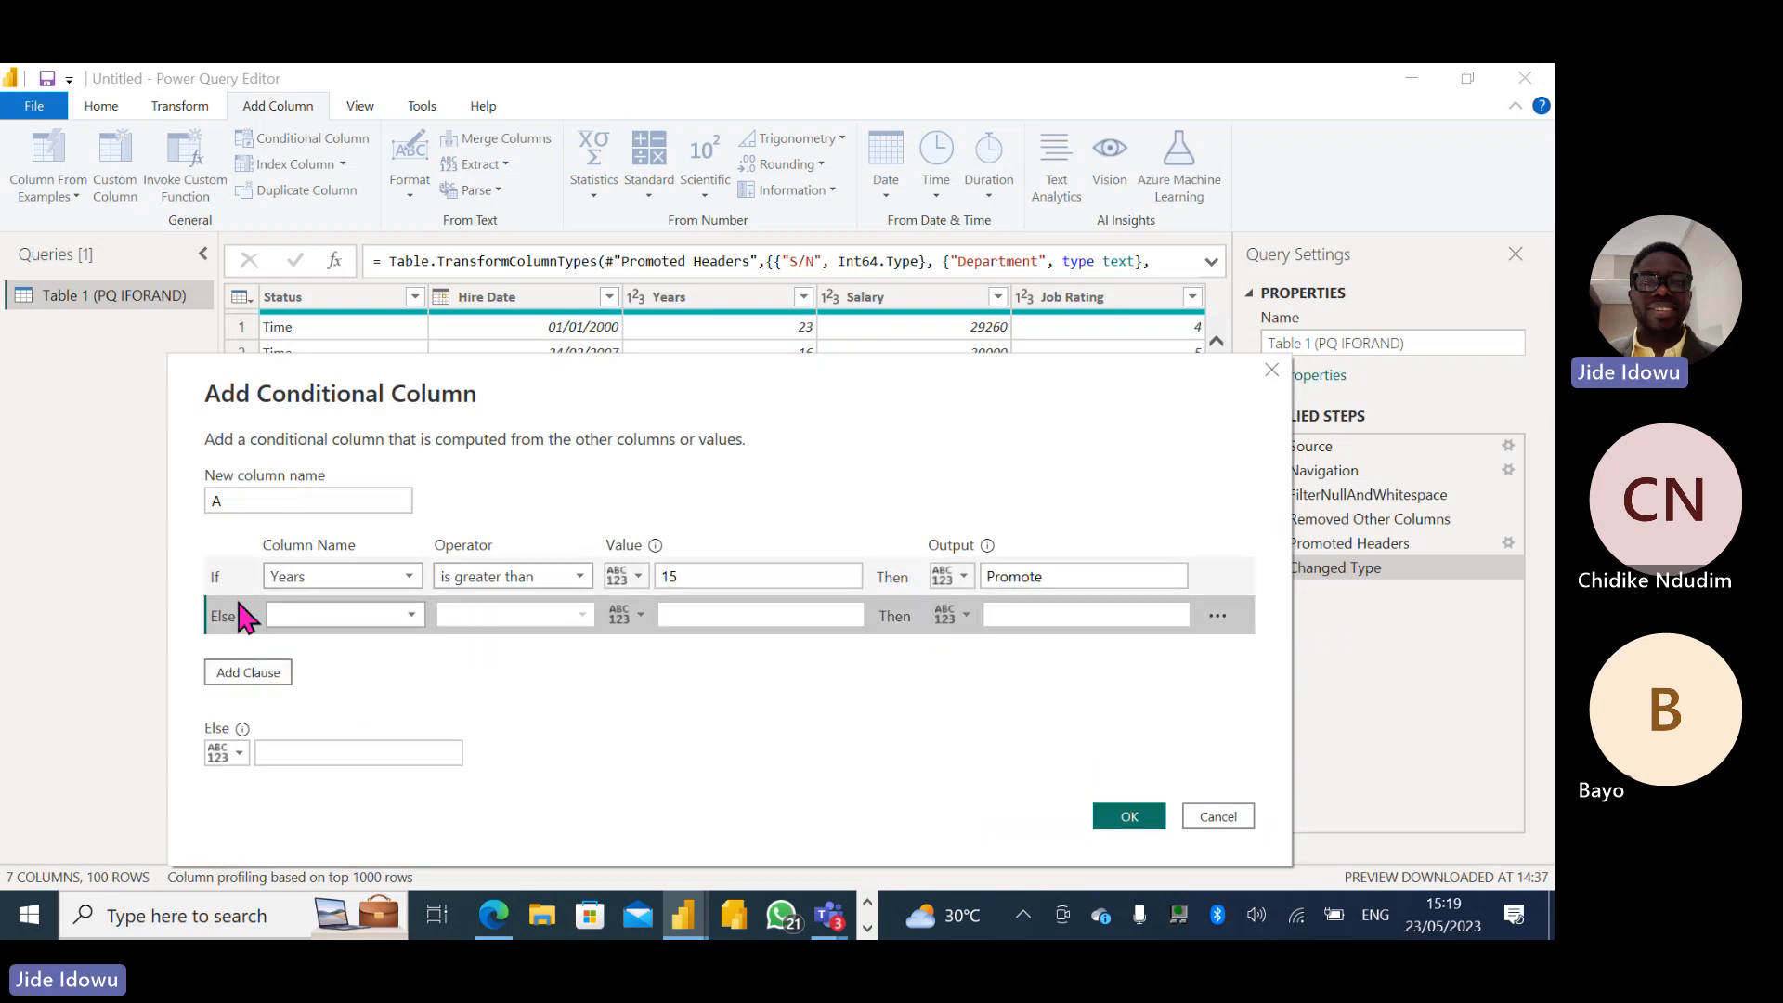
pyautogui.click(411, 615)
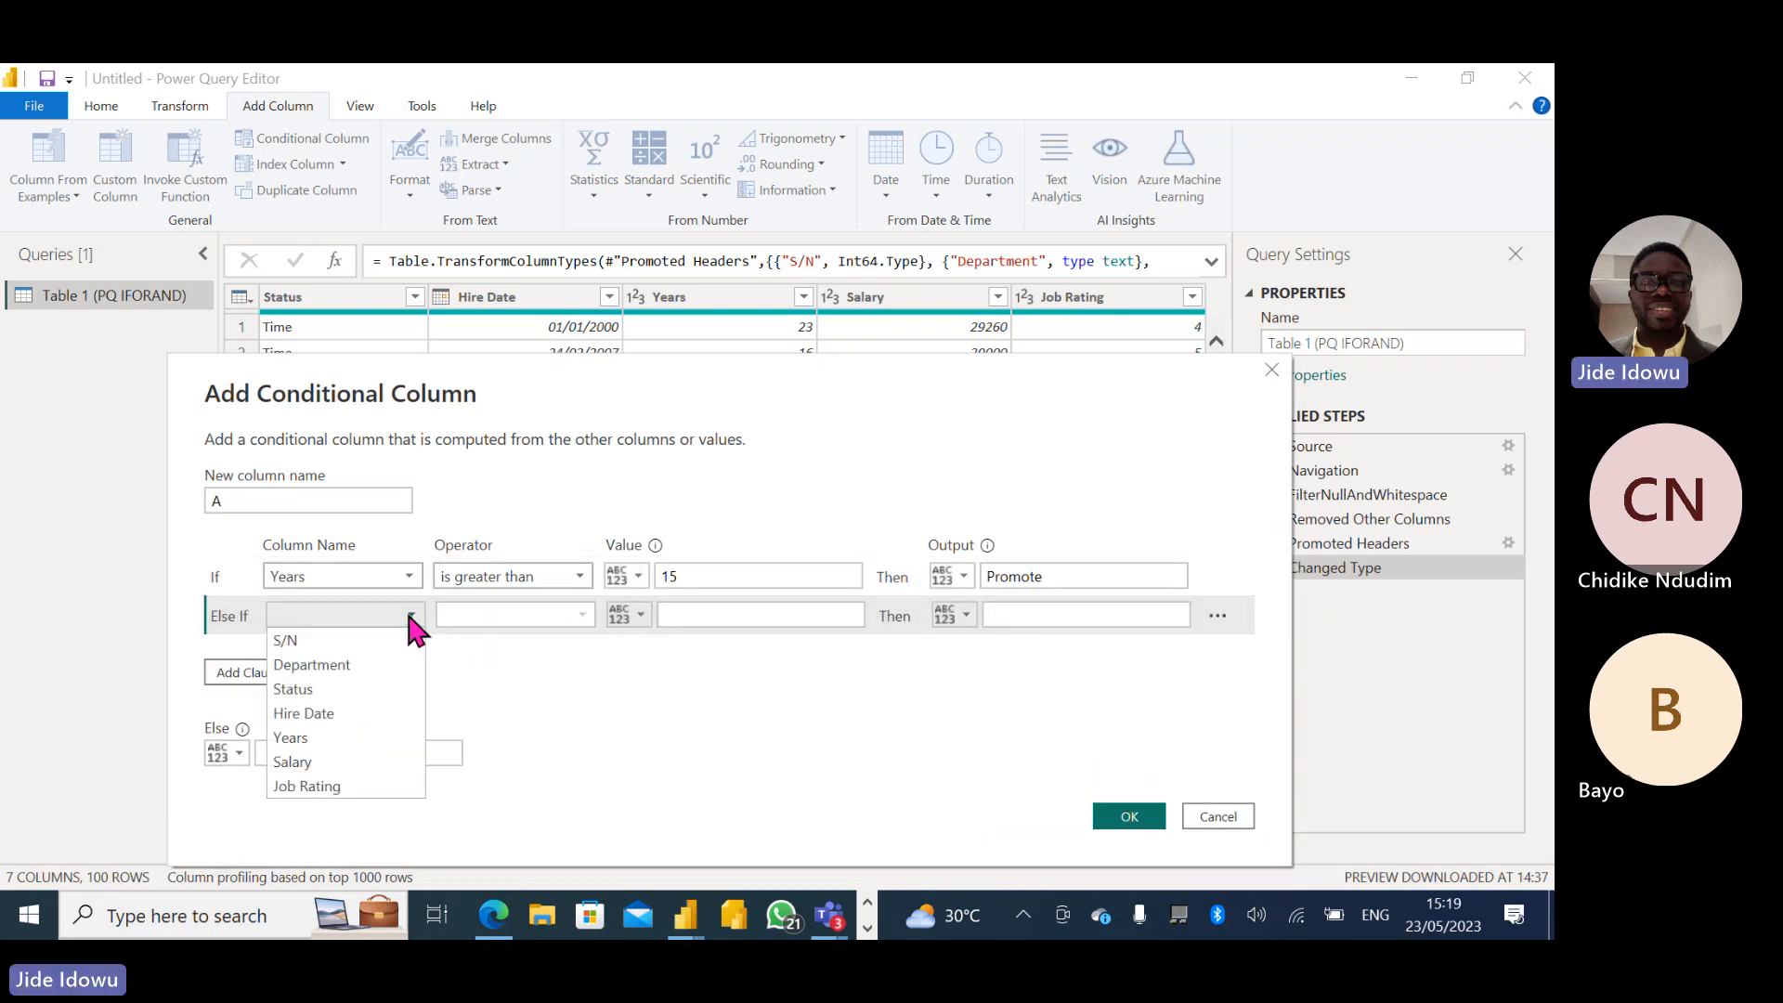
pyautogui.click(342, 786)
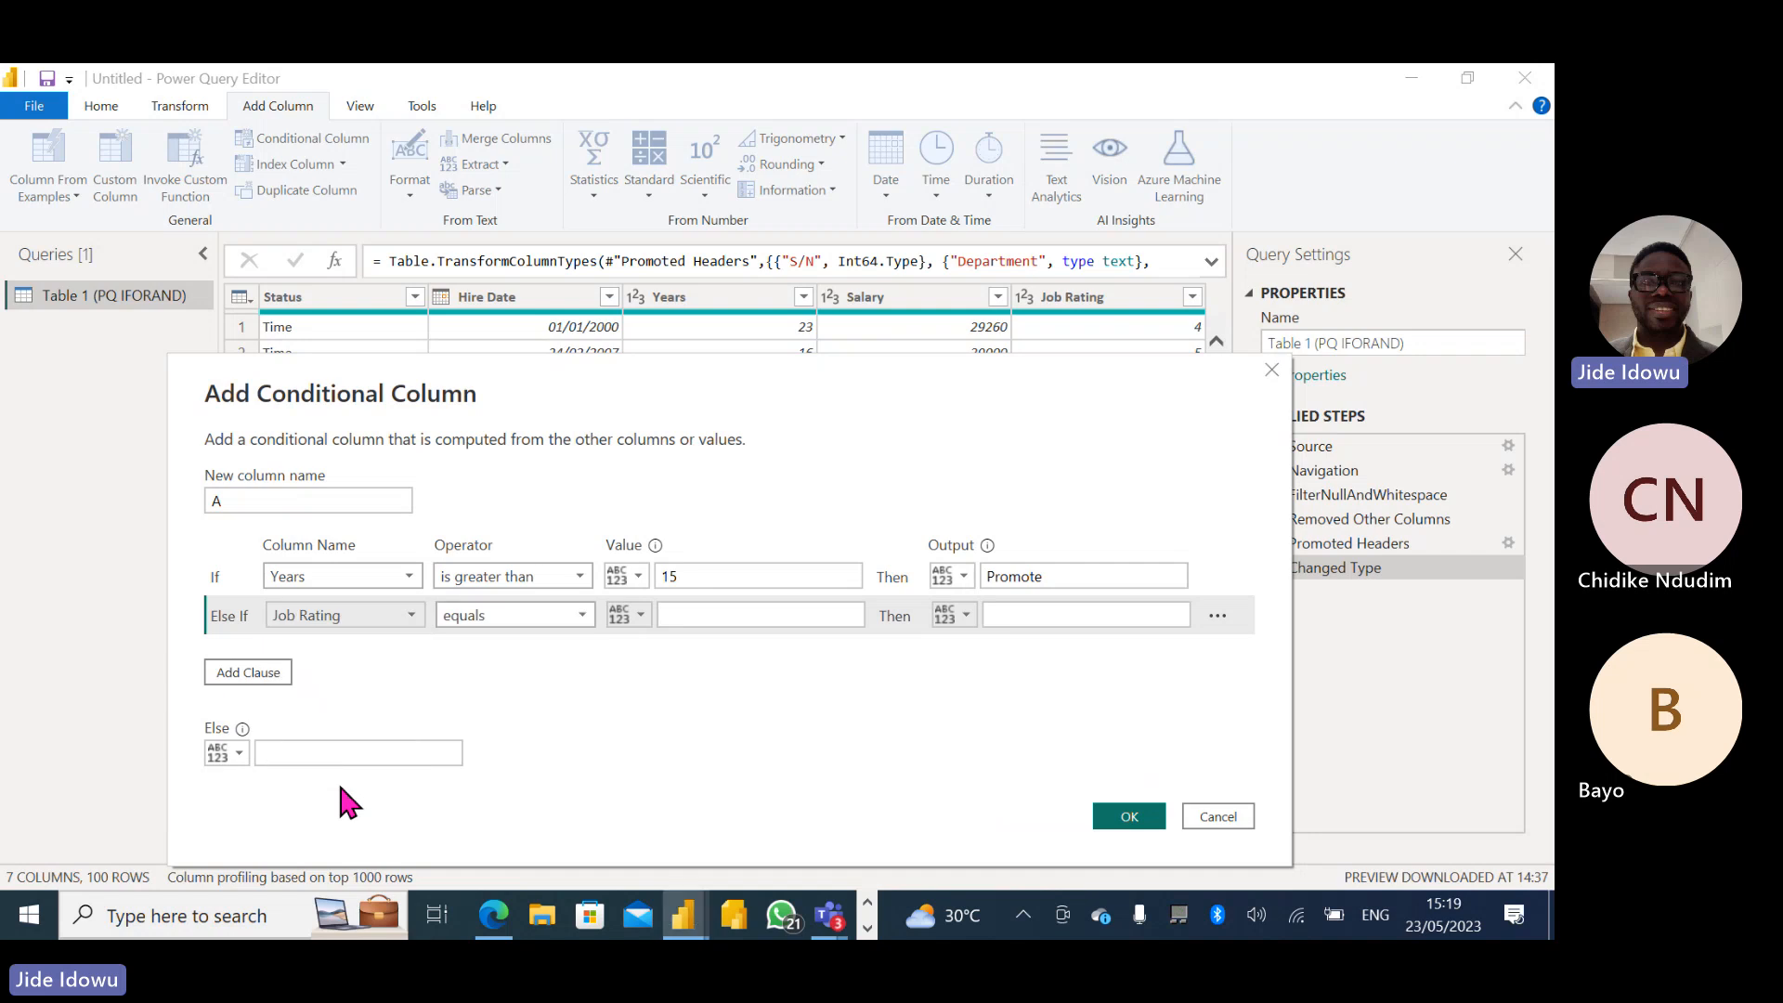
pyautogui.click(546, 615)
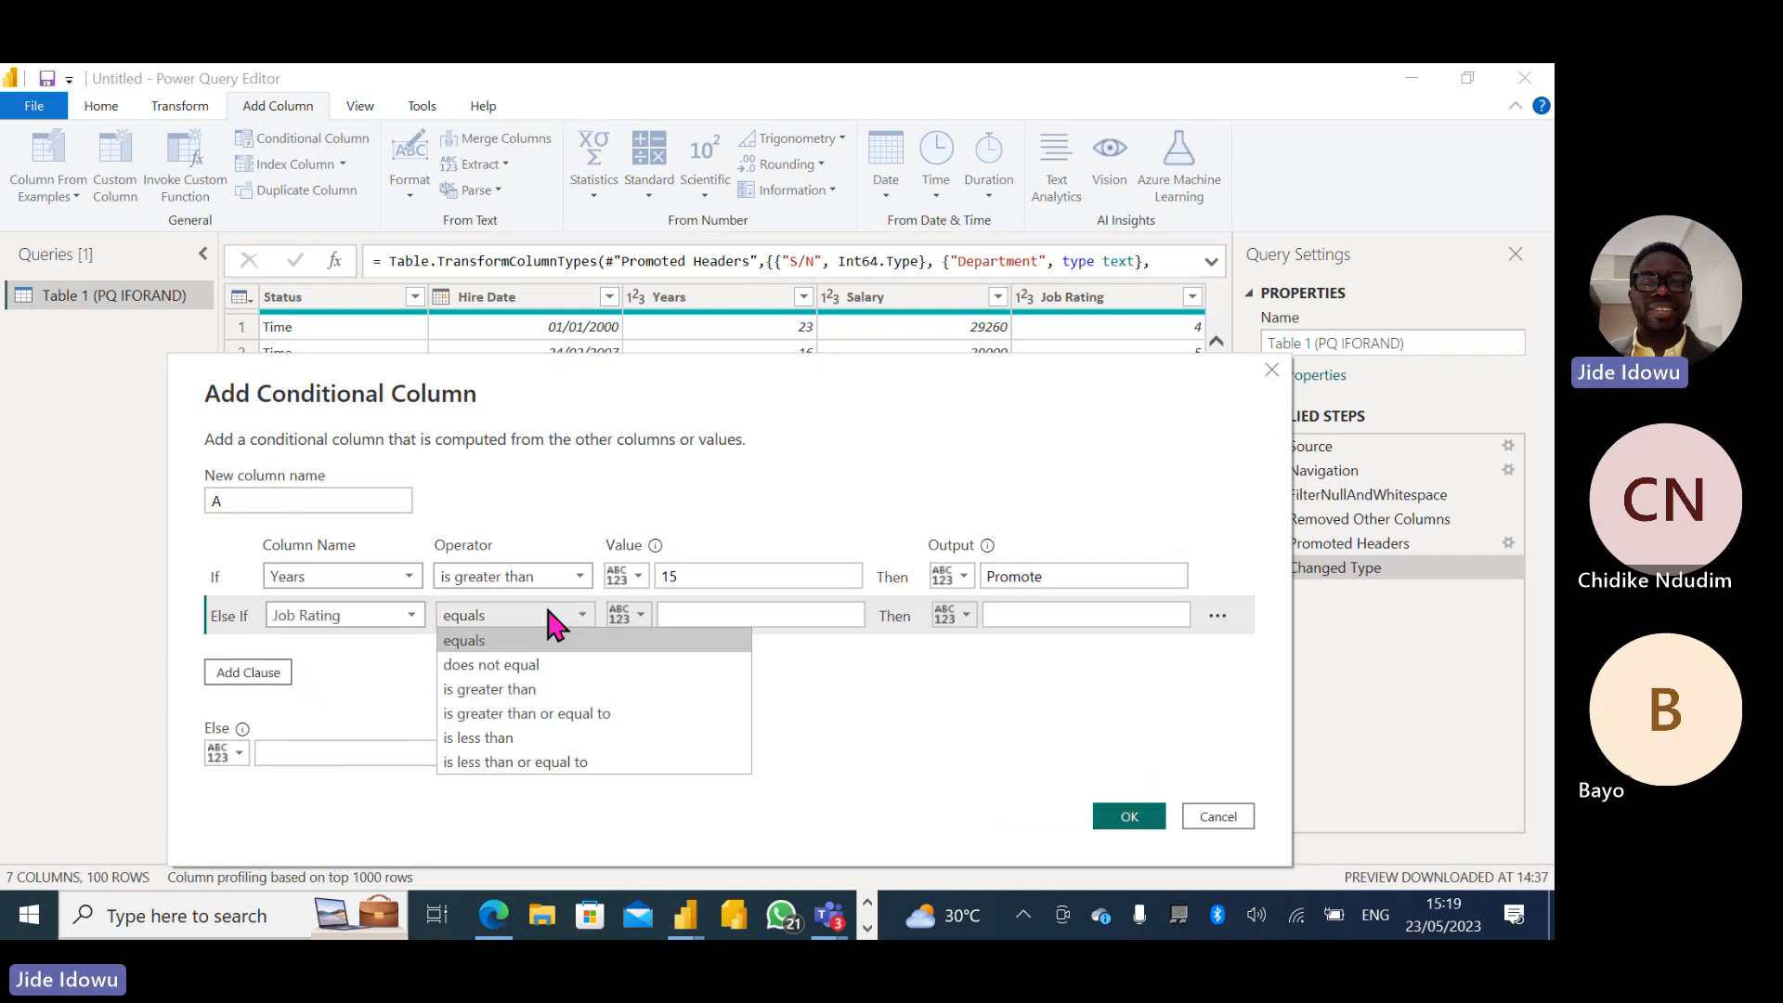
pyautogui.click(521, 688)
pyautogui.click(711, 611)
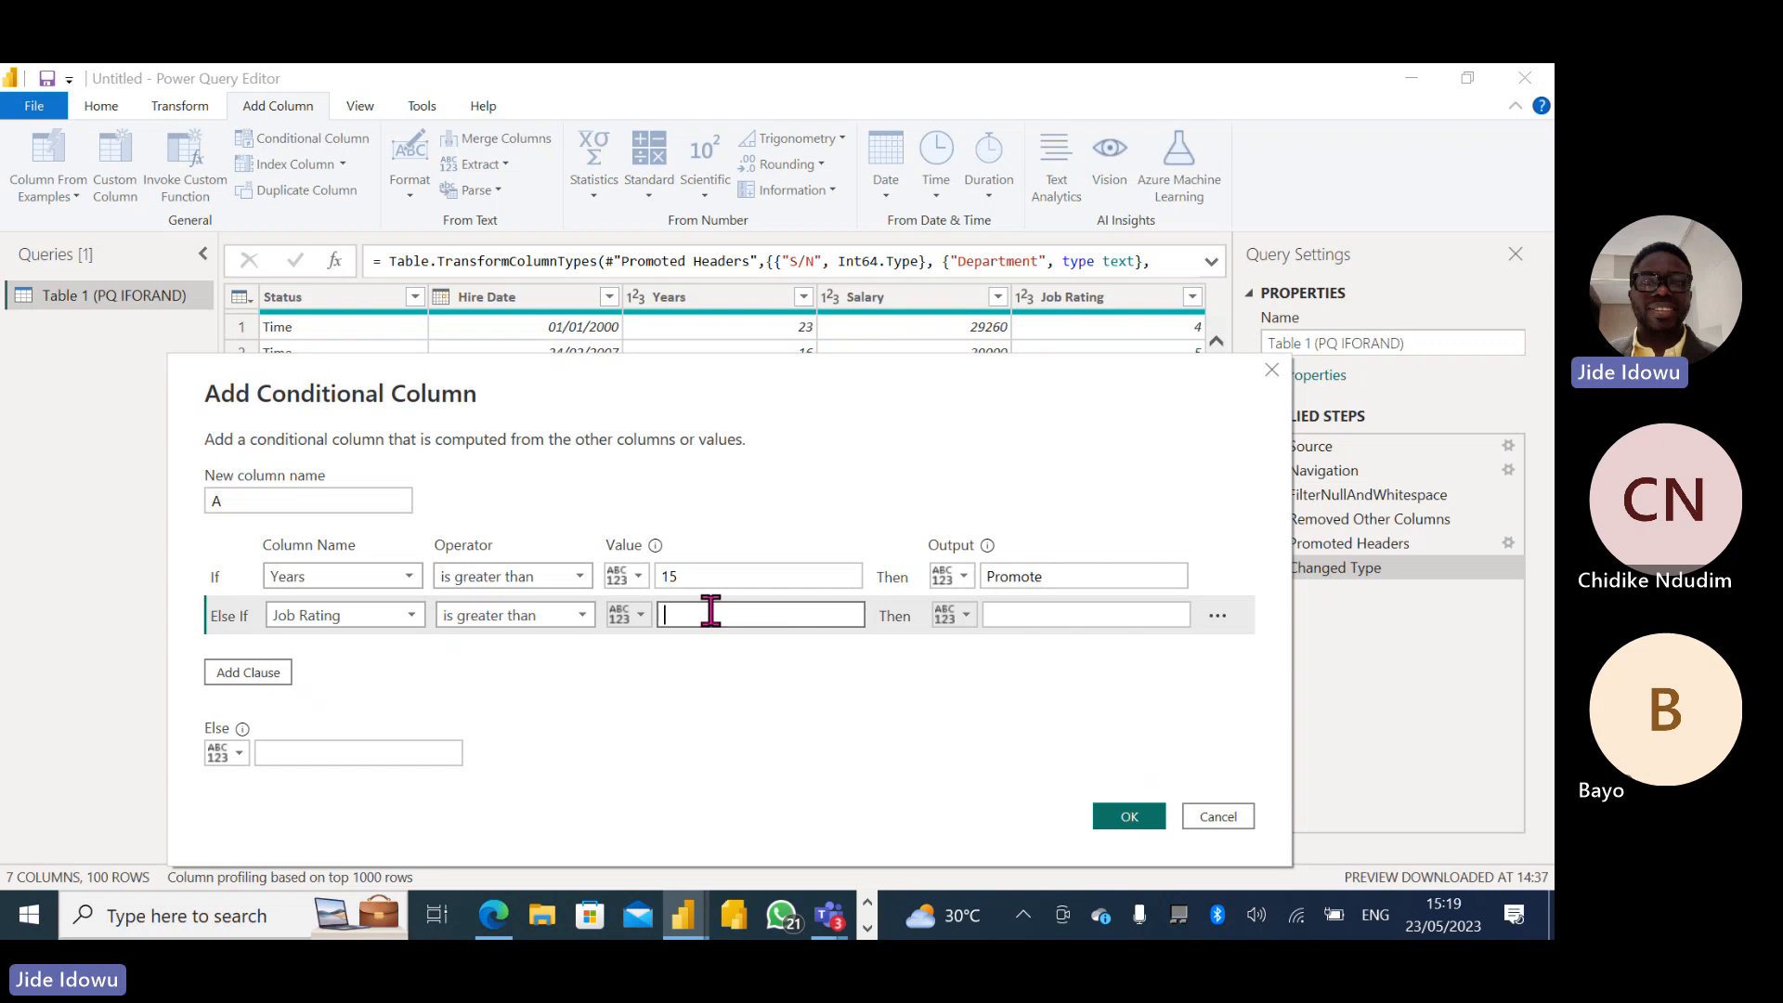
pyautogui.write('3')
pyautogui.click(1055, 624)
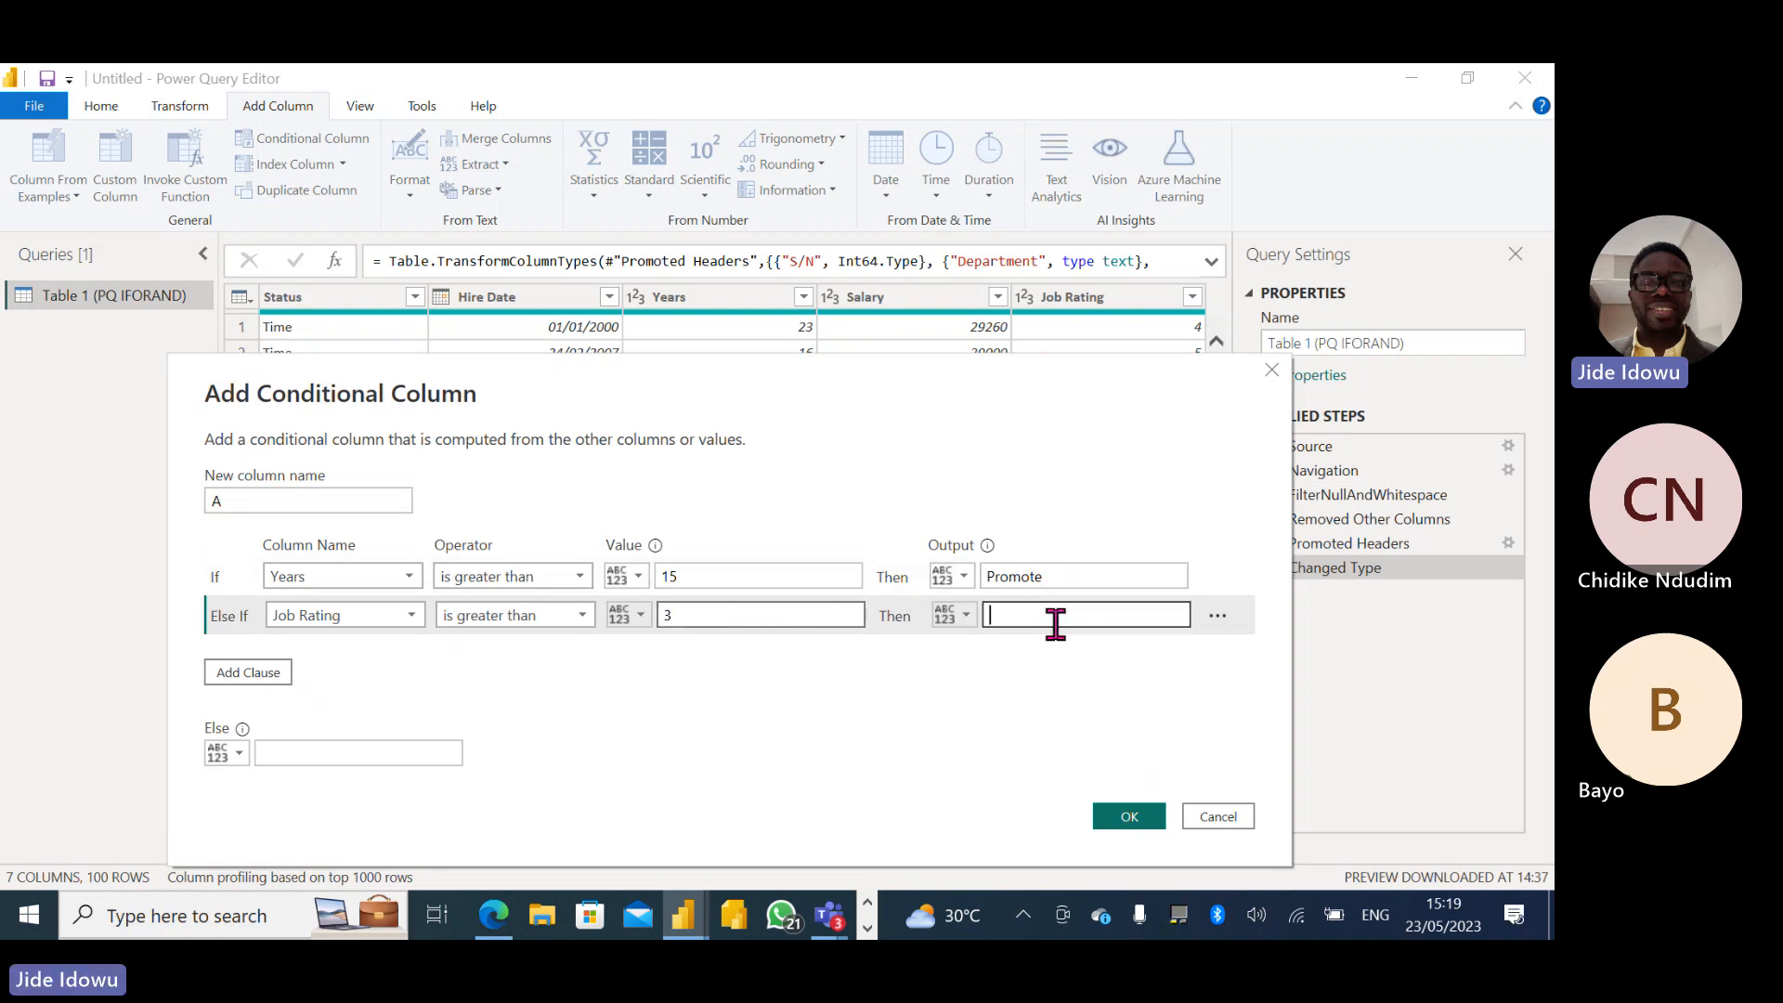
pyautogui.write('Bonu')
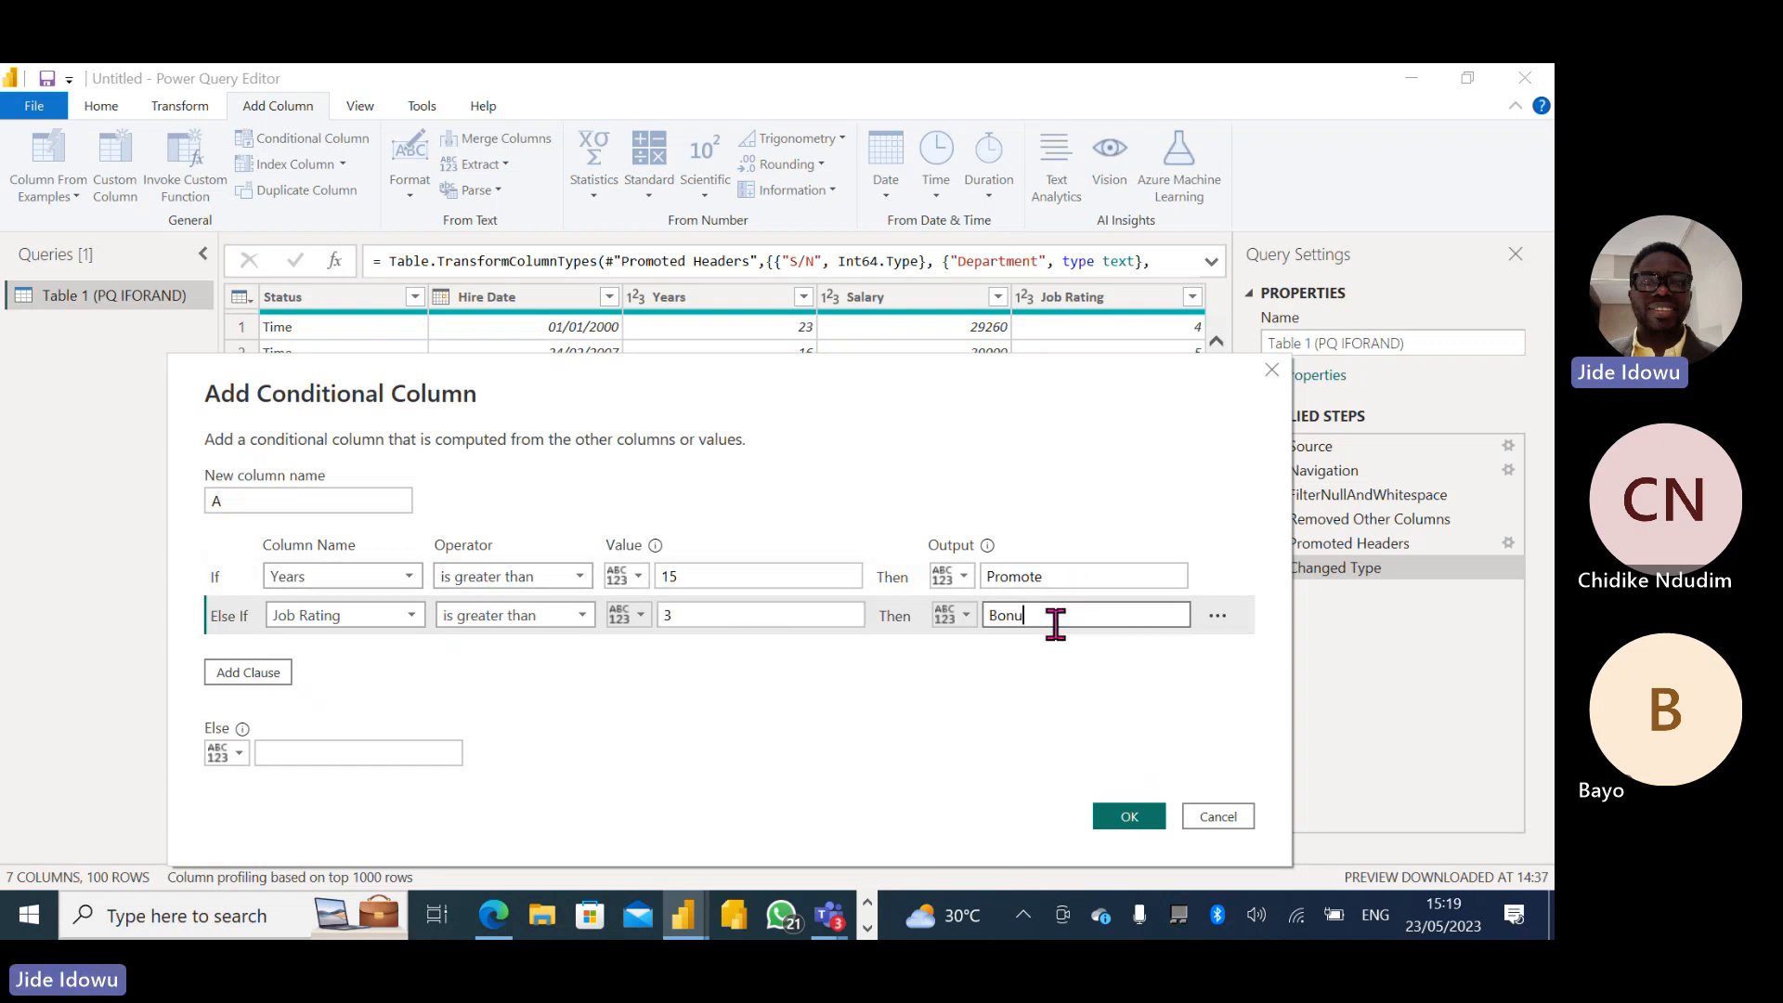
pyautogui.write('s')
# - Set the conditional column's Else output to Gift, keeping 15 as the Years value
pyautogui.click(372, 746)
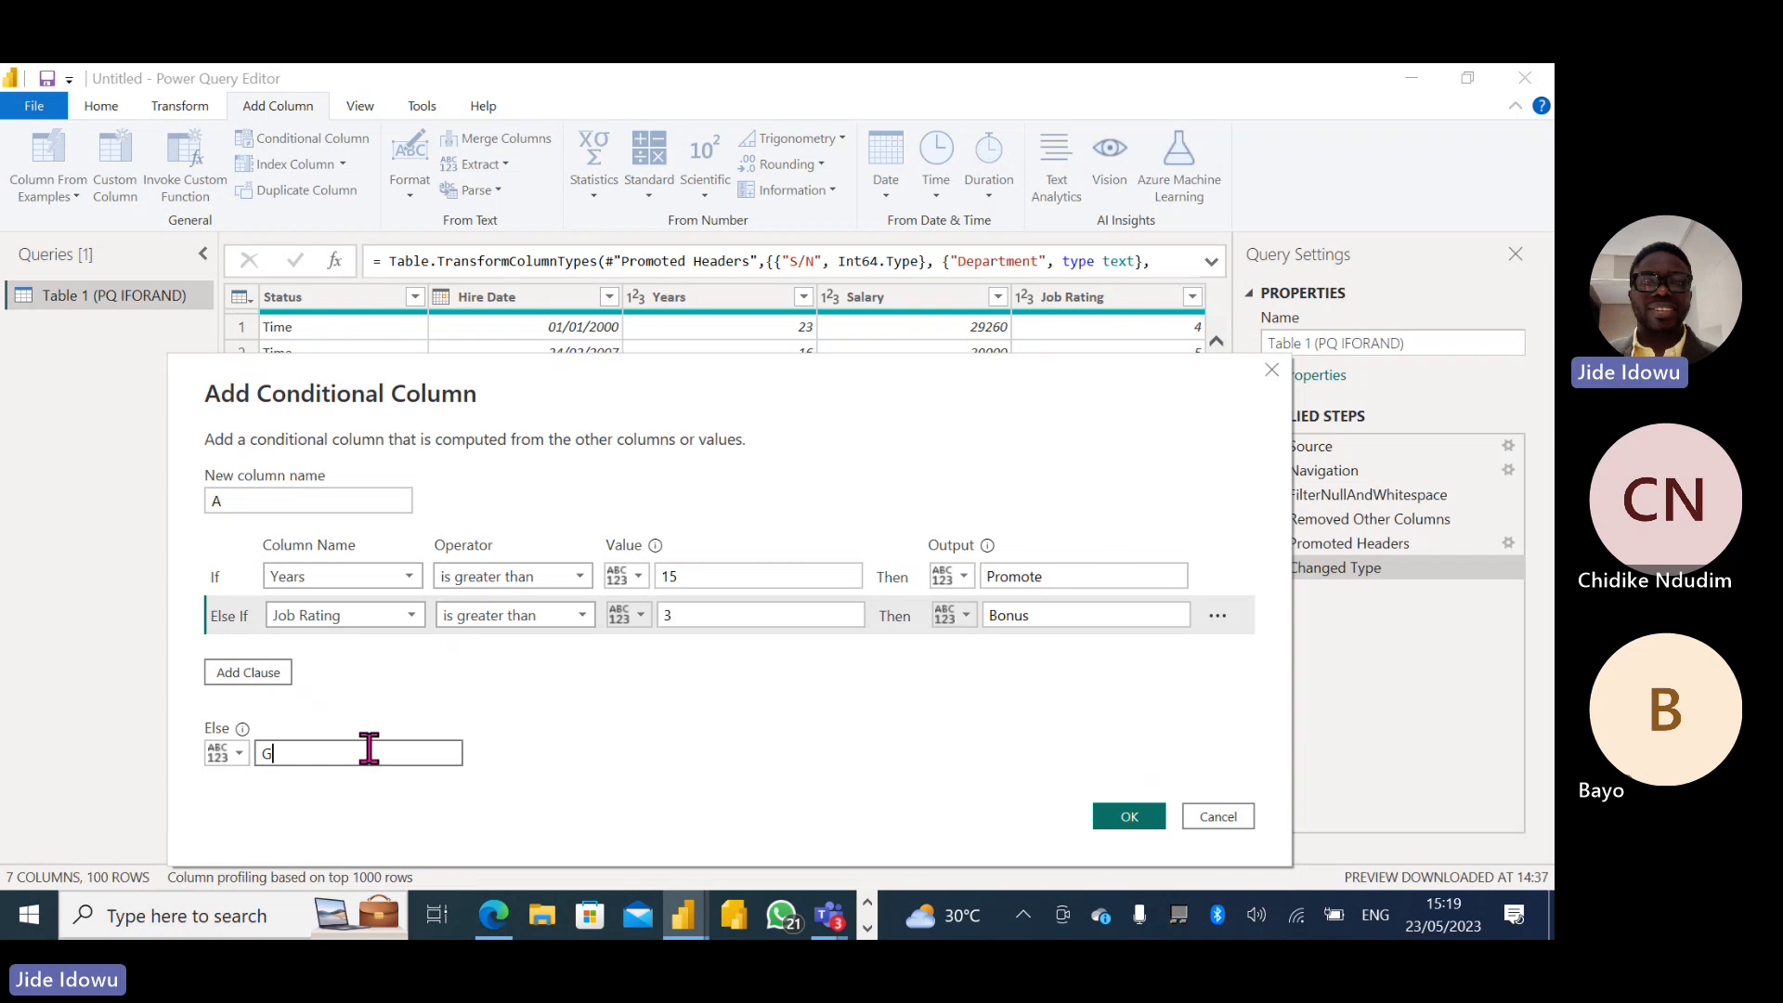
pyautogui.write('Gift')
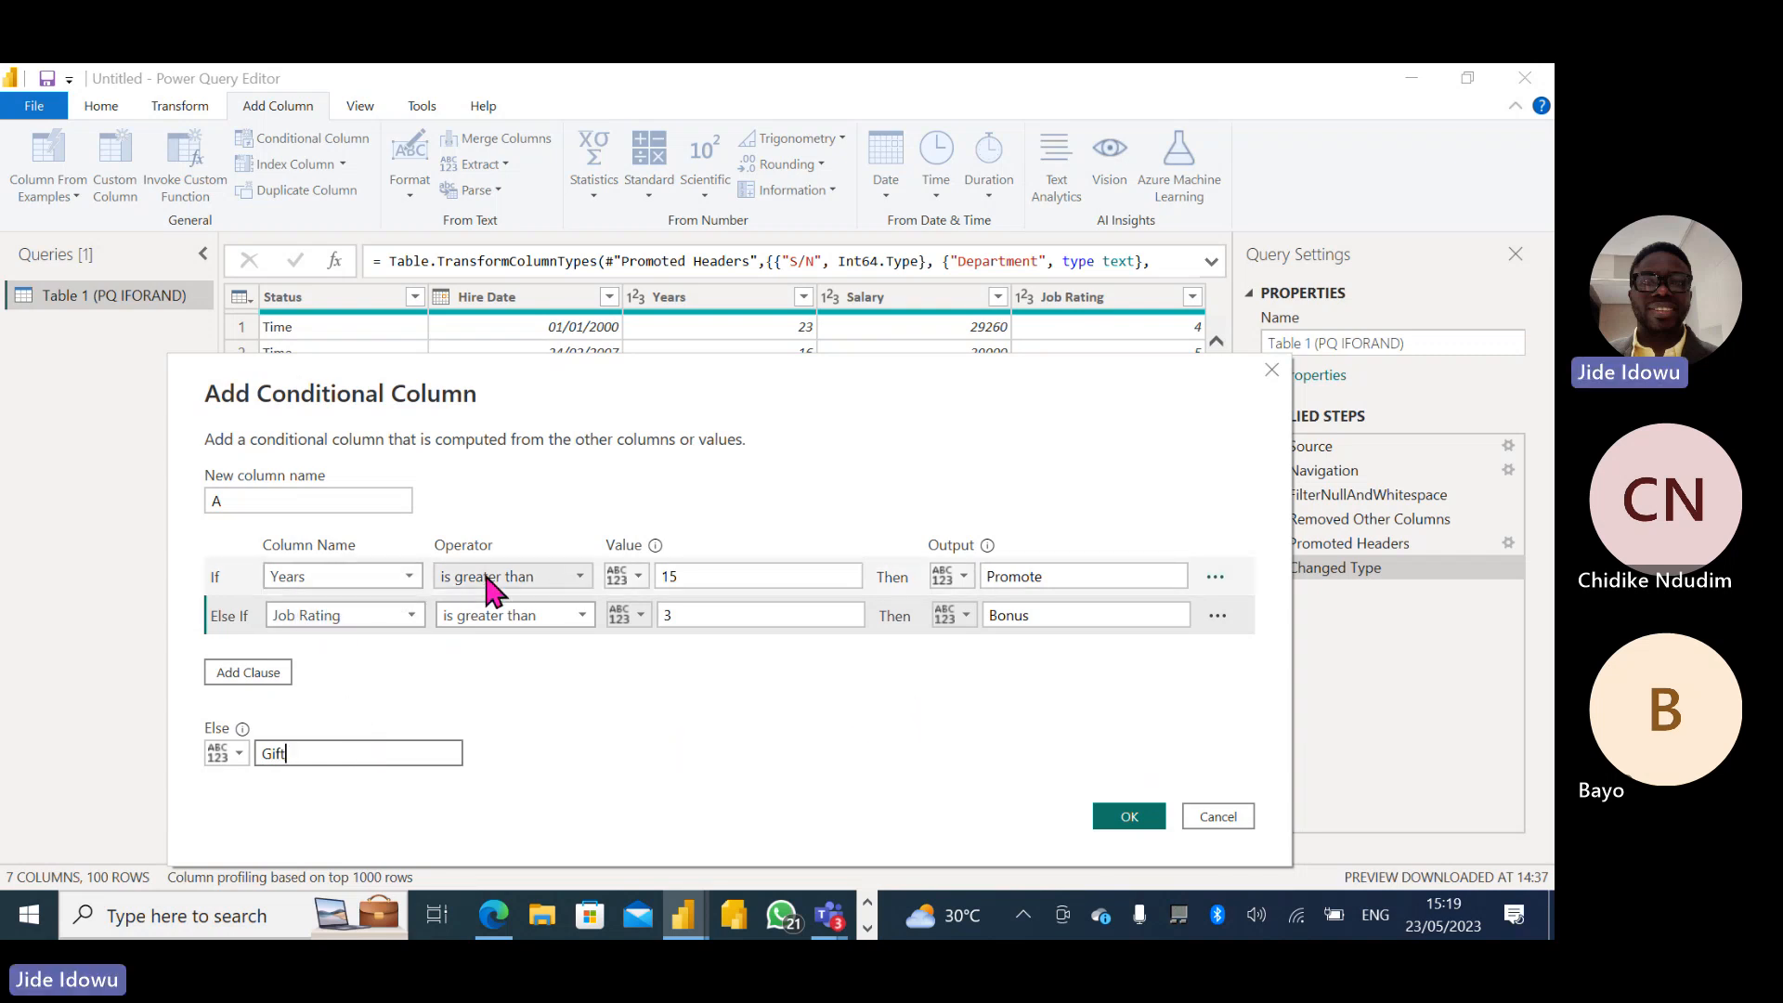
pyautogui.click(667, 576)
pyautogui.write('15')
pyautogui.click(1093, 573)
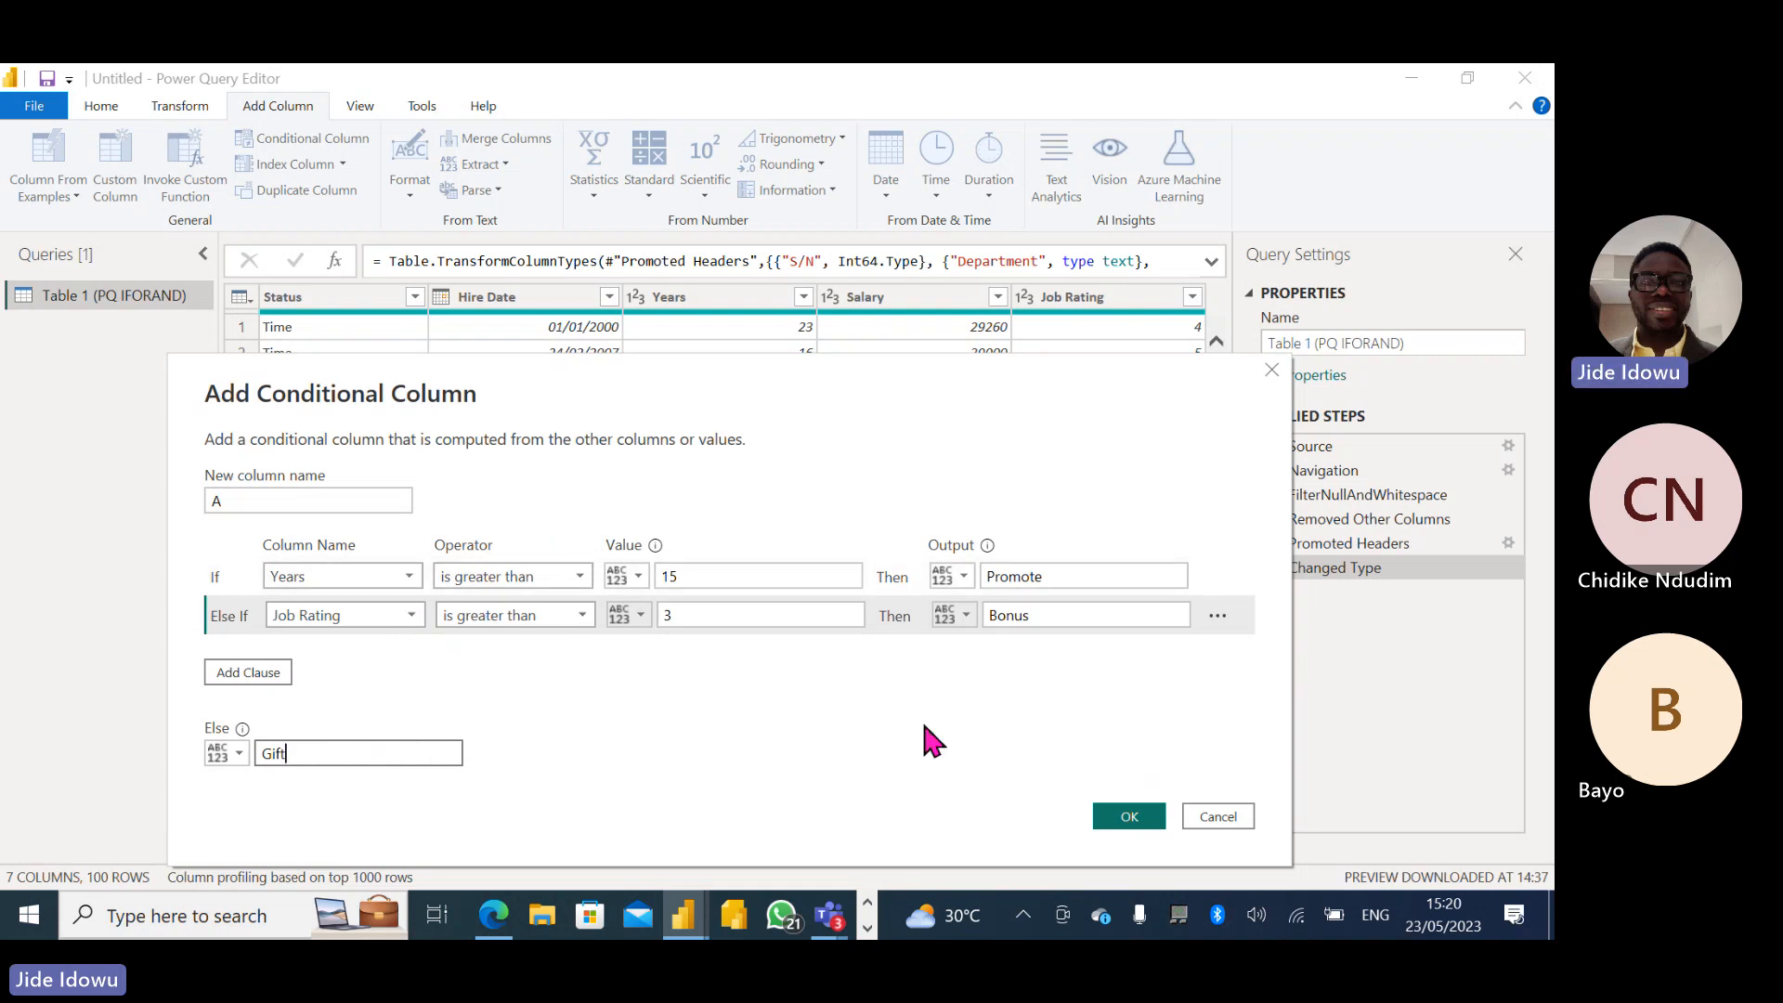
# - Create the conditional column A and set its data type to Text
pyautogui.click(1135, 822)
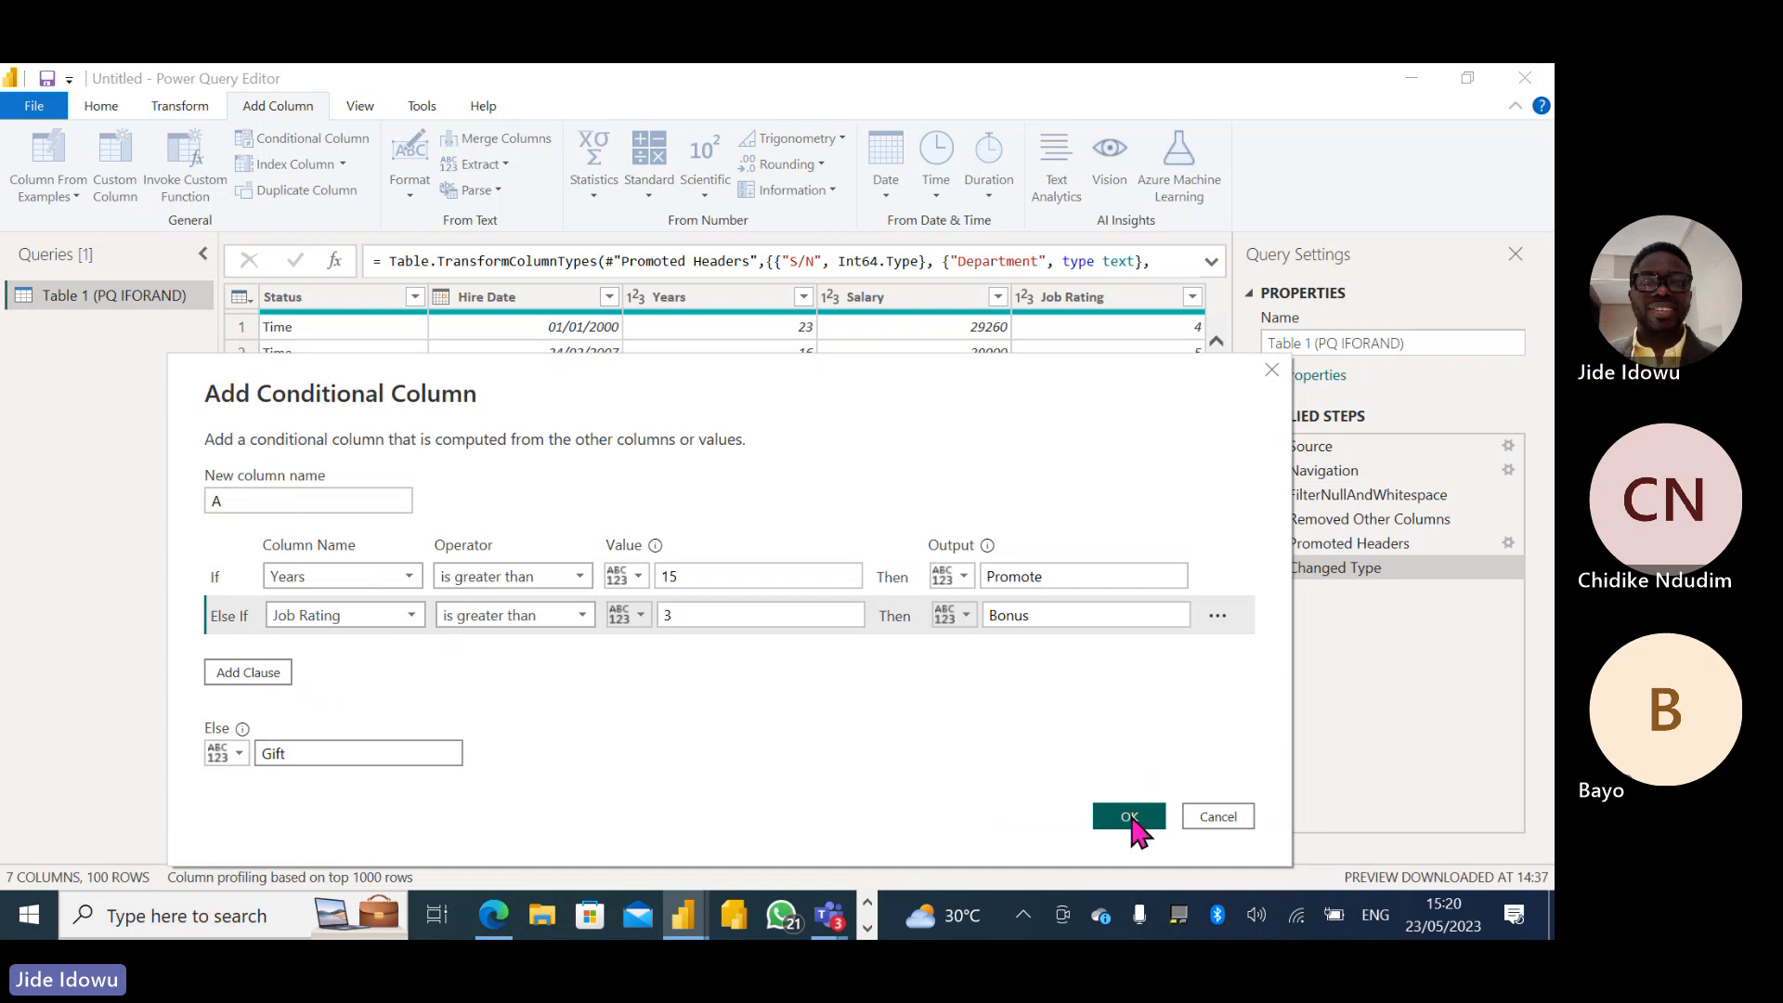
pyautogui.click(1023, 304)
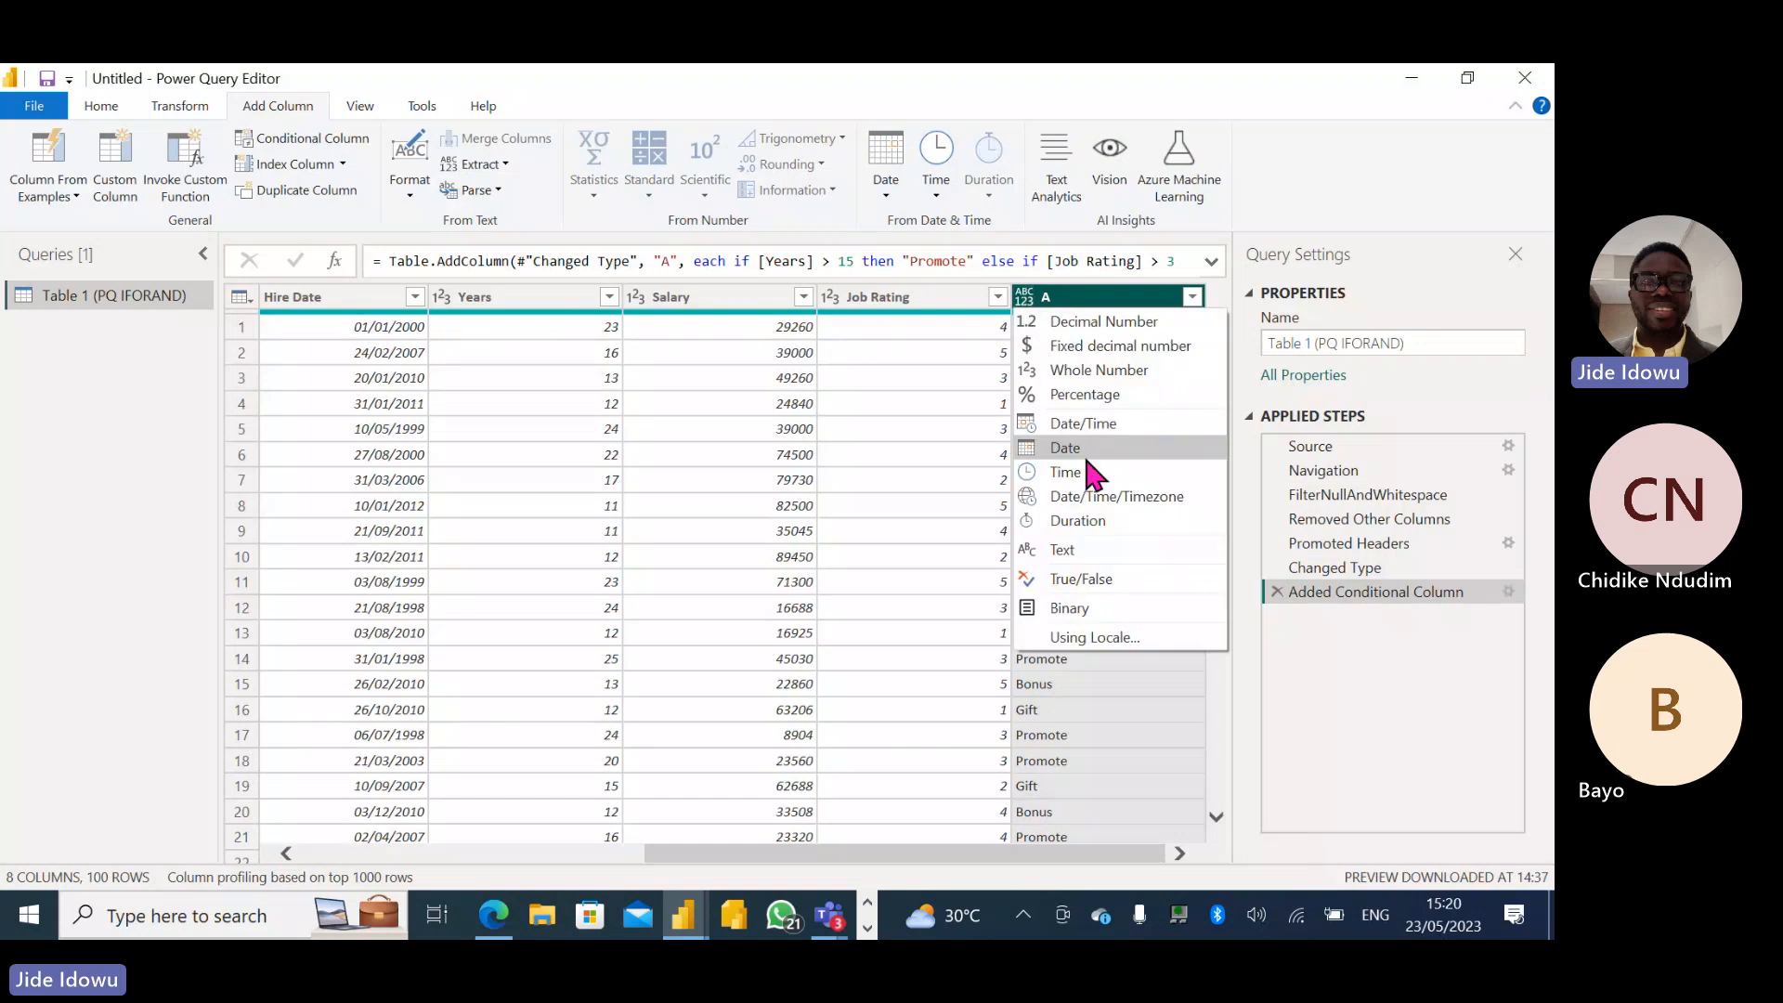
pyautogui.click(1079, 549)
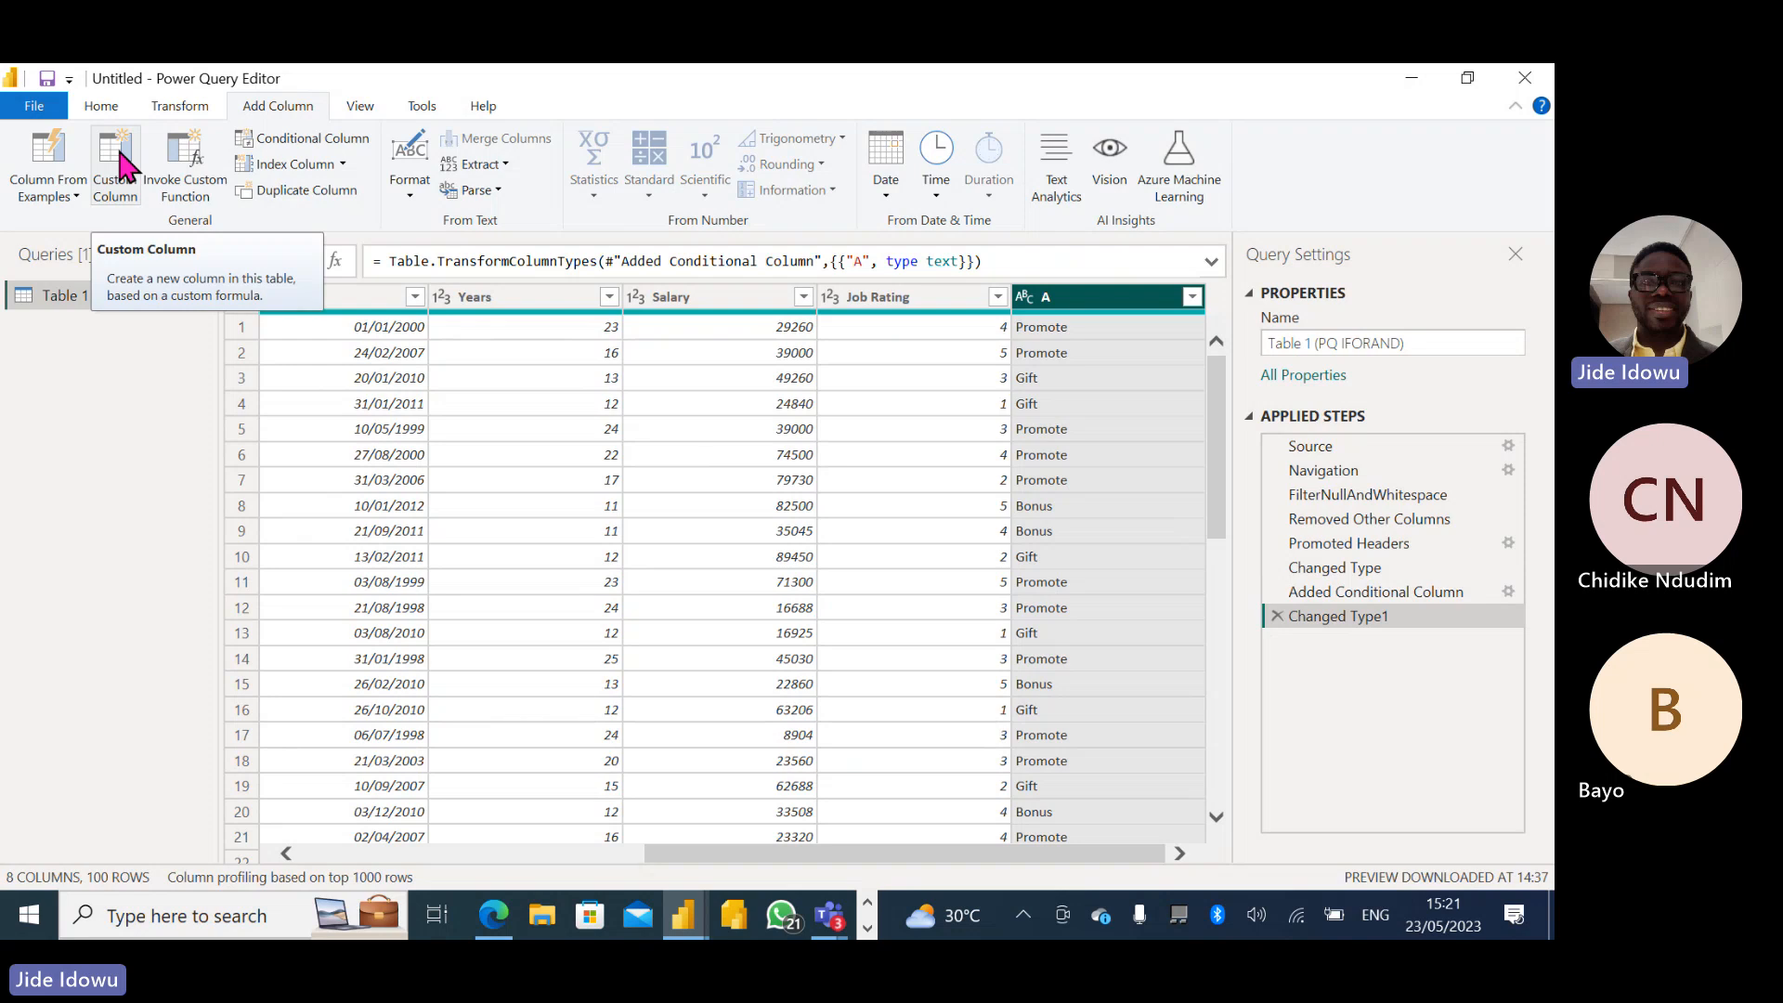
# - Open the query's M code in the Advanced Editor
pyautogui.click(104, 106)
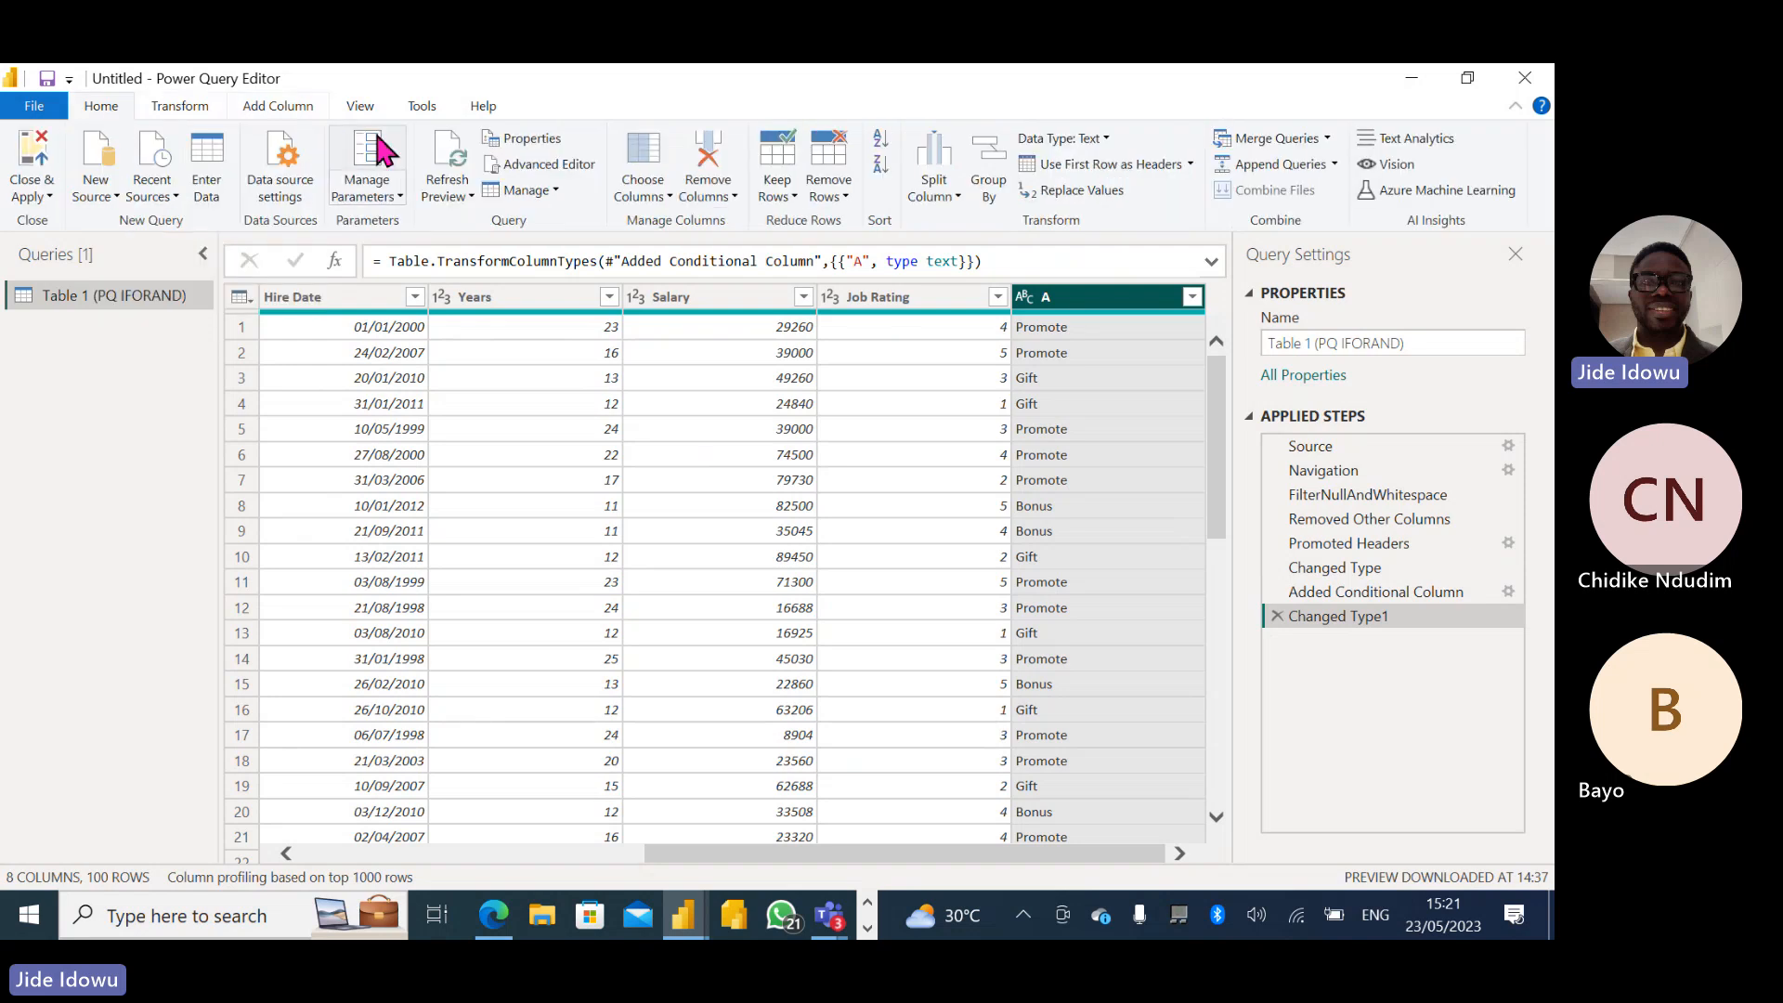
pyautogui.click(556, 169)
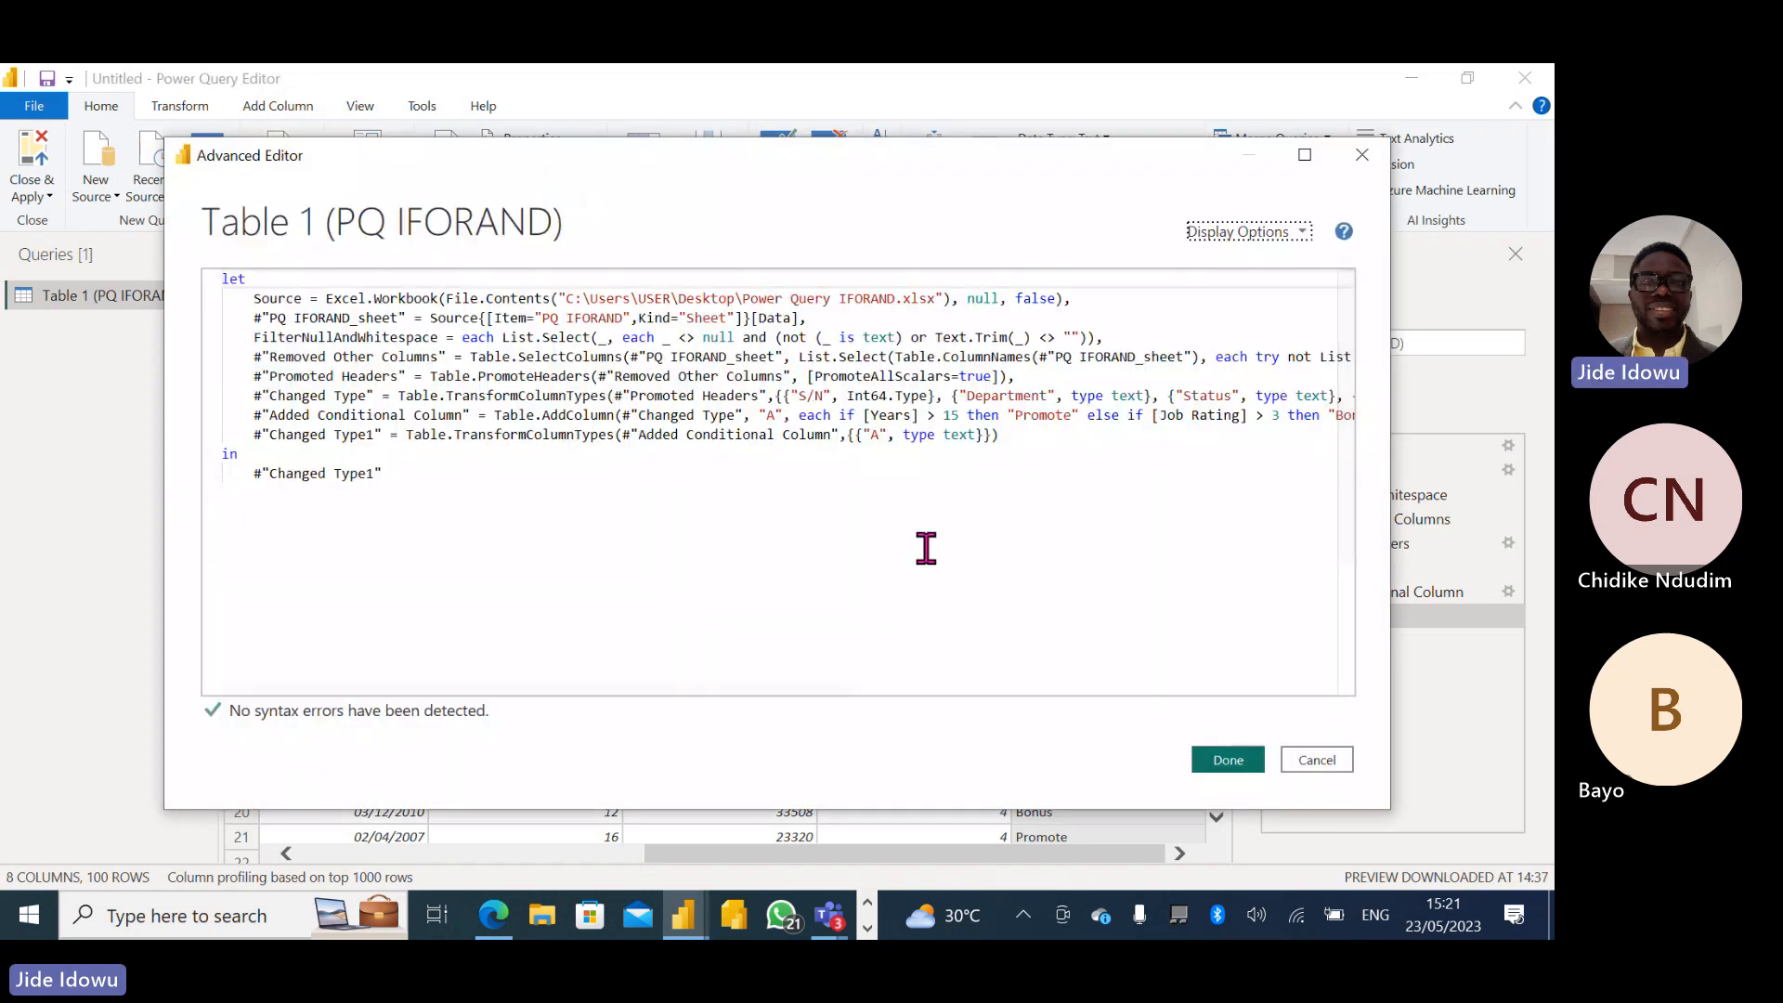
# - Copy the if / else if / else expression from the Added Conditional Column line of the M code and leave the Advanced Editor without changes
pyautogui.moveTo(828, 678); pyautogui.dragTo(914, 677)
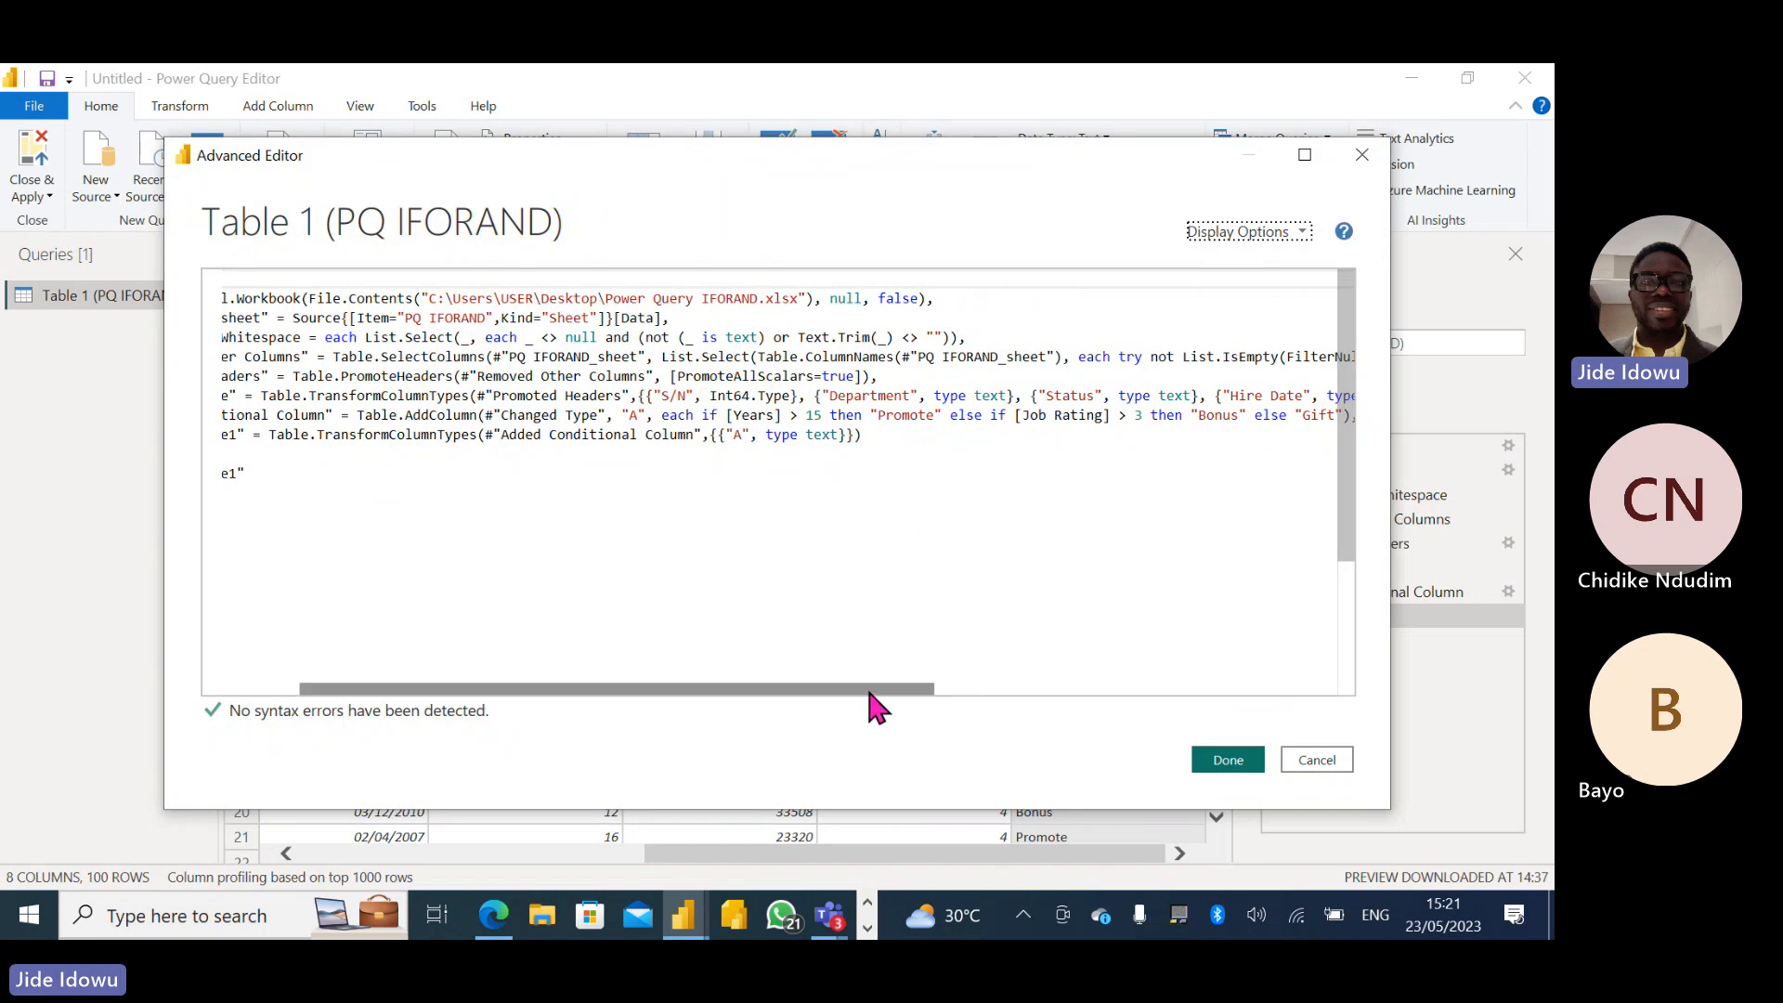
pyautogui.moveTo(868, 690); pyautogui.dragTo(955, 688)
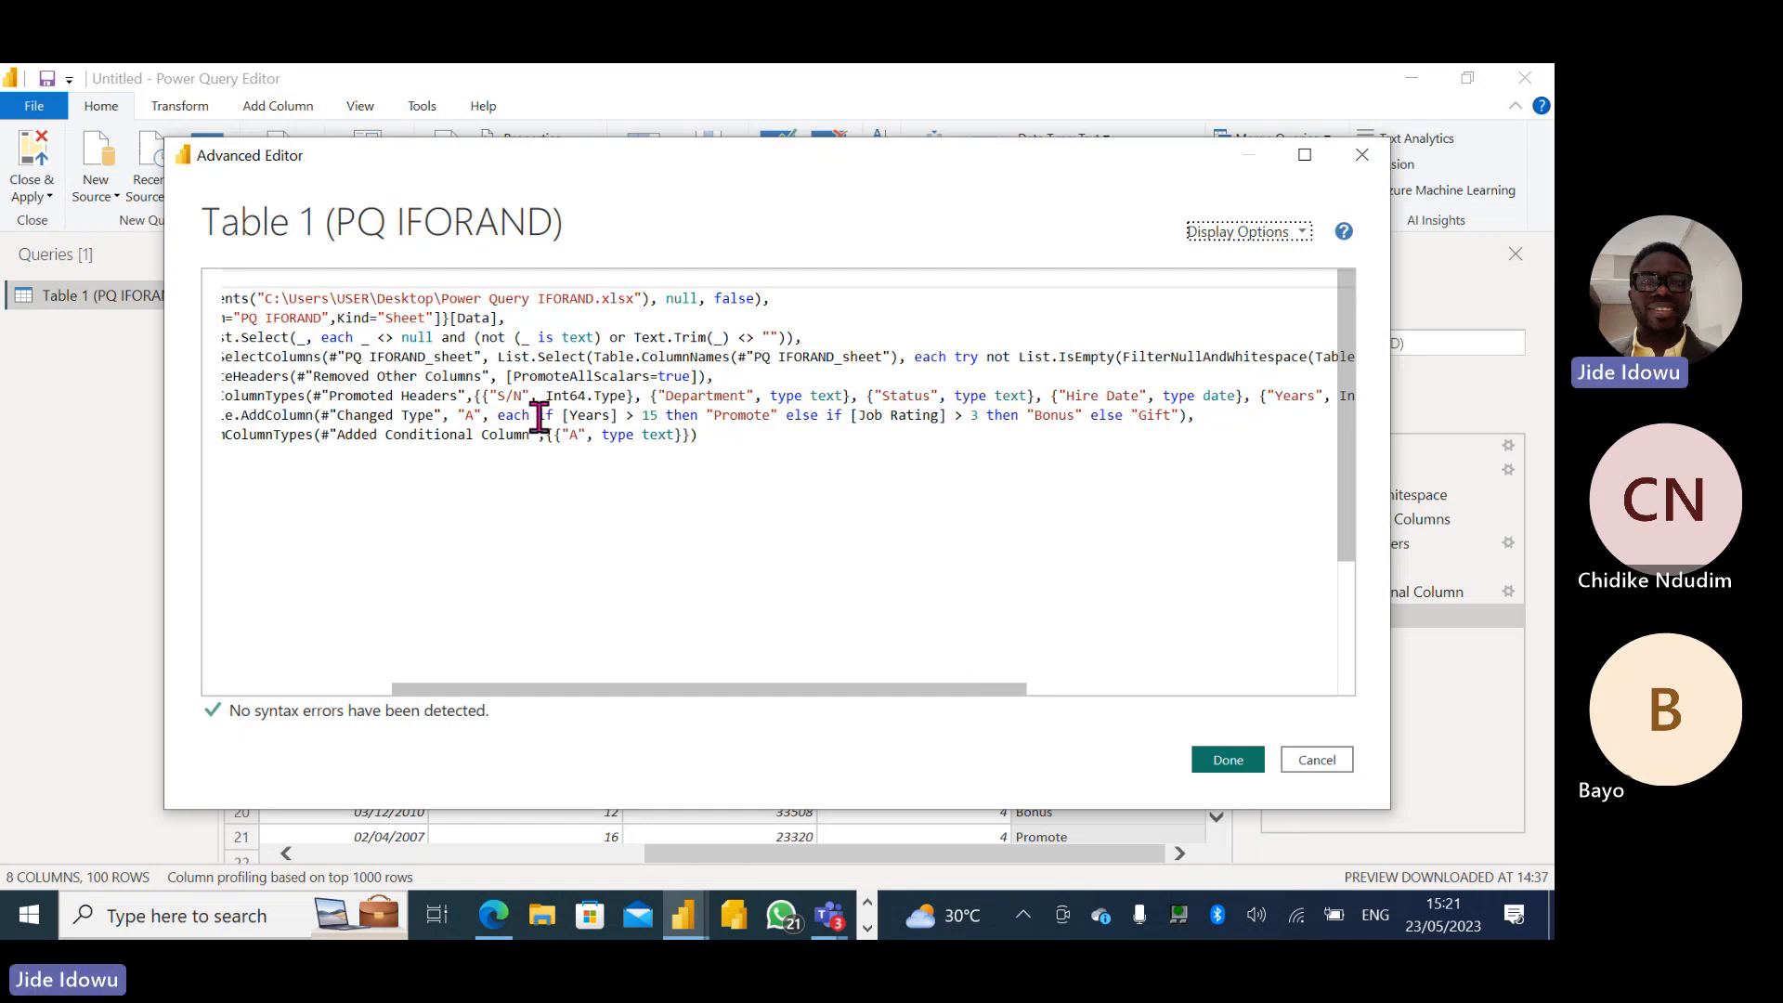
pyautogui.moveTo(539, 417); pyautogui.dragTo(1188, 417)
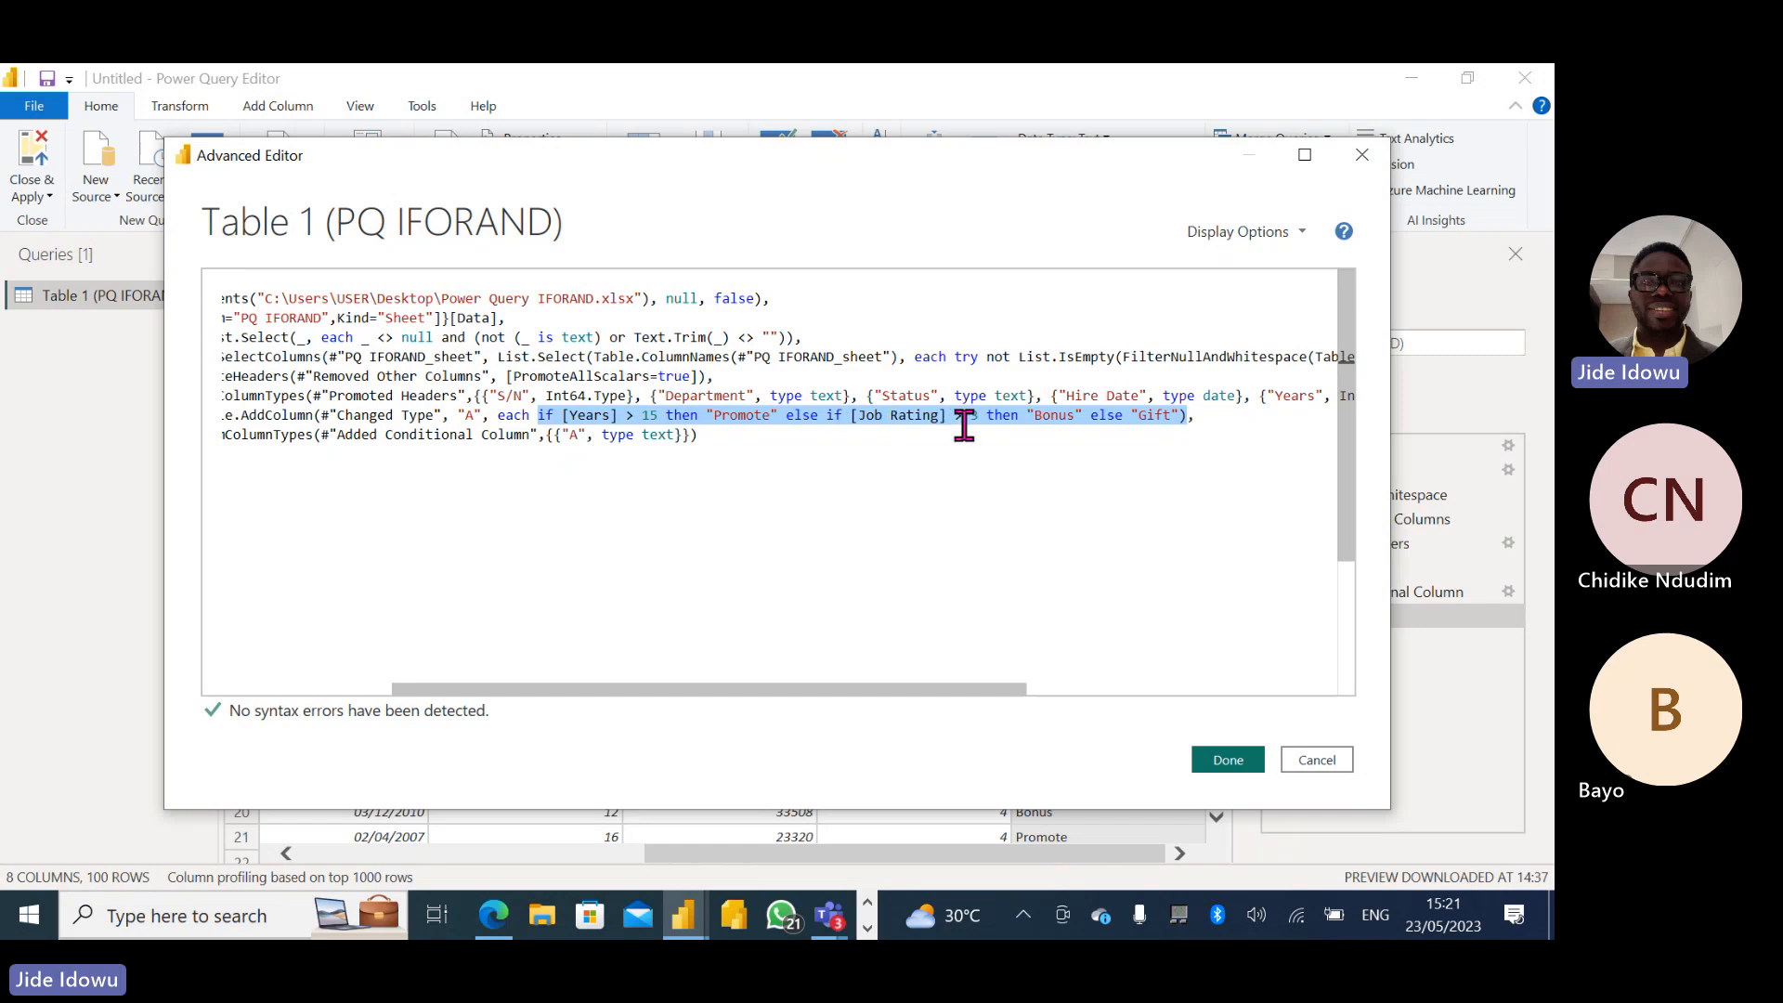
pyautogui.rightClick(1078, 417)
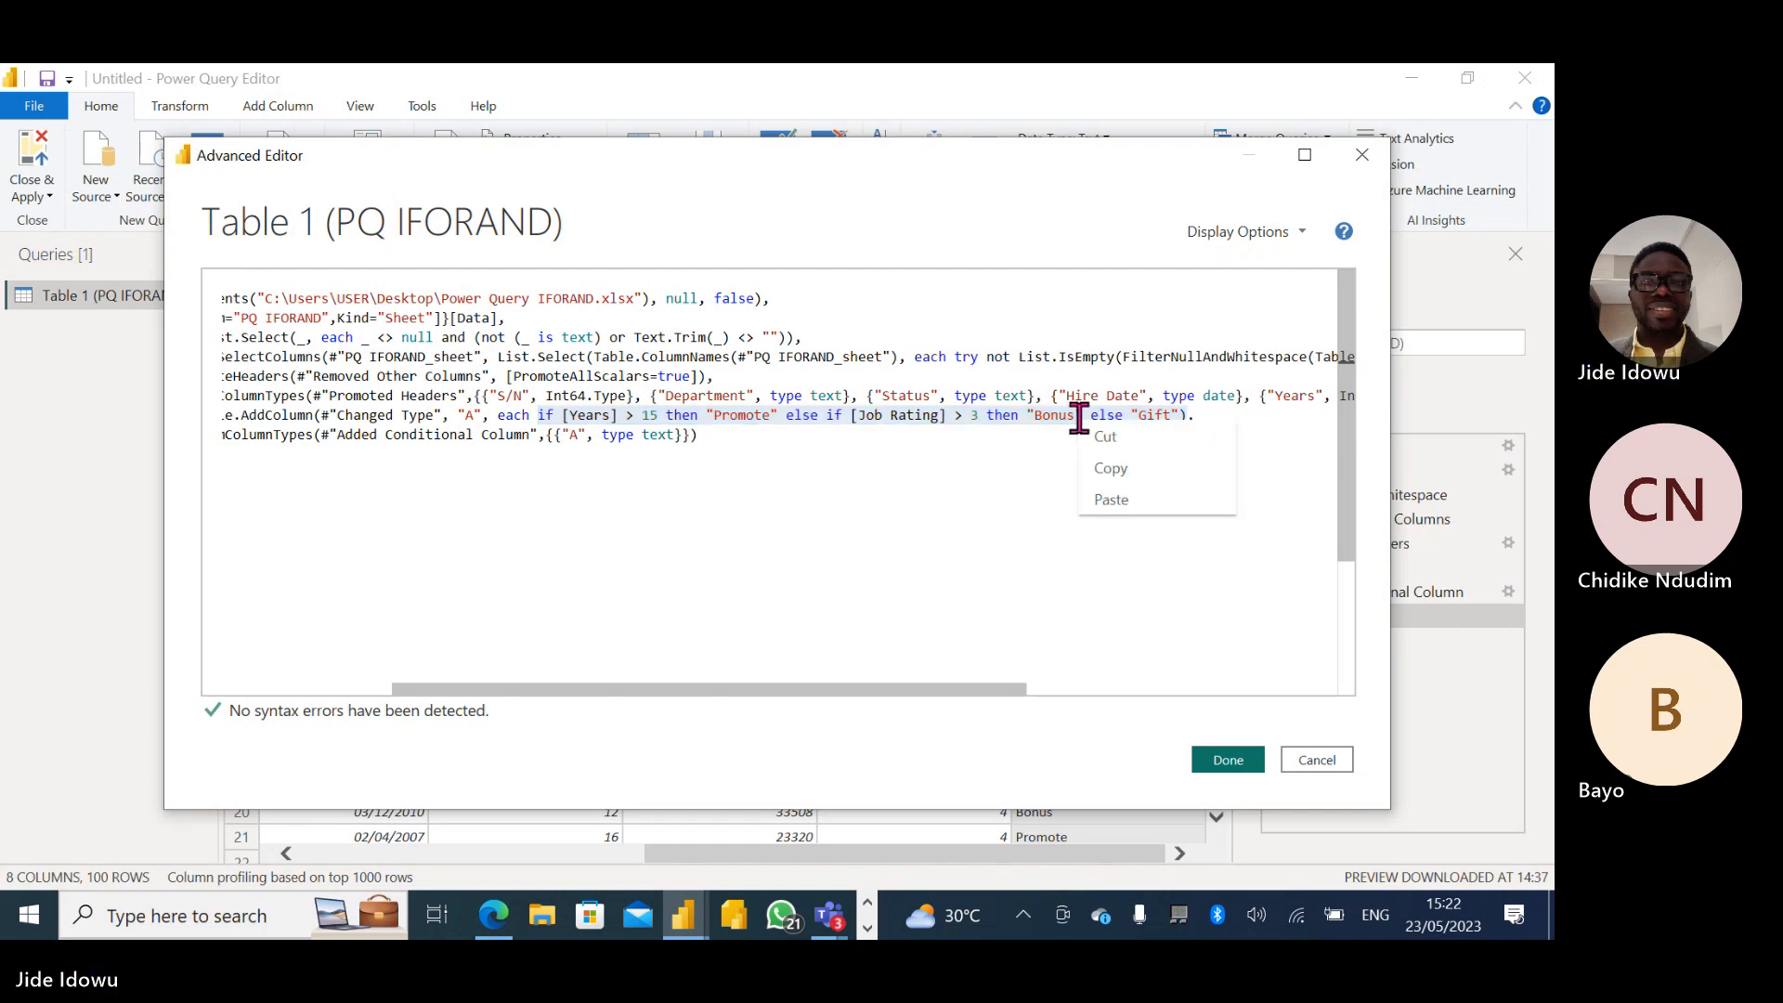
pyautogui.click(1122, 477)
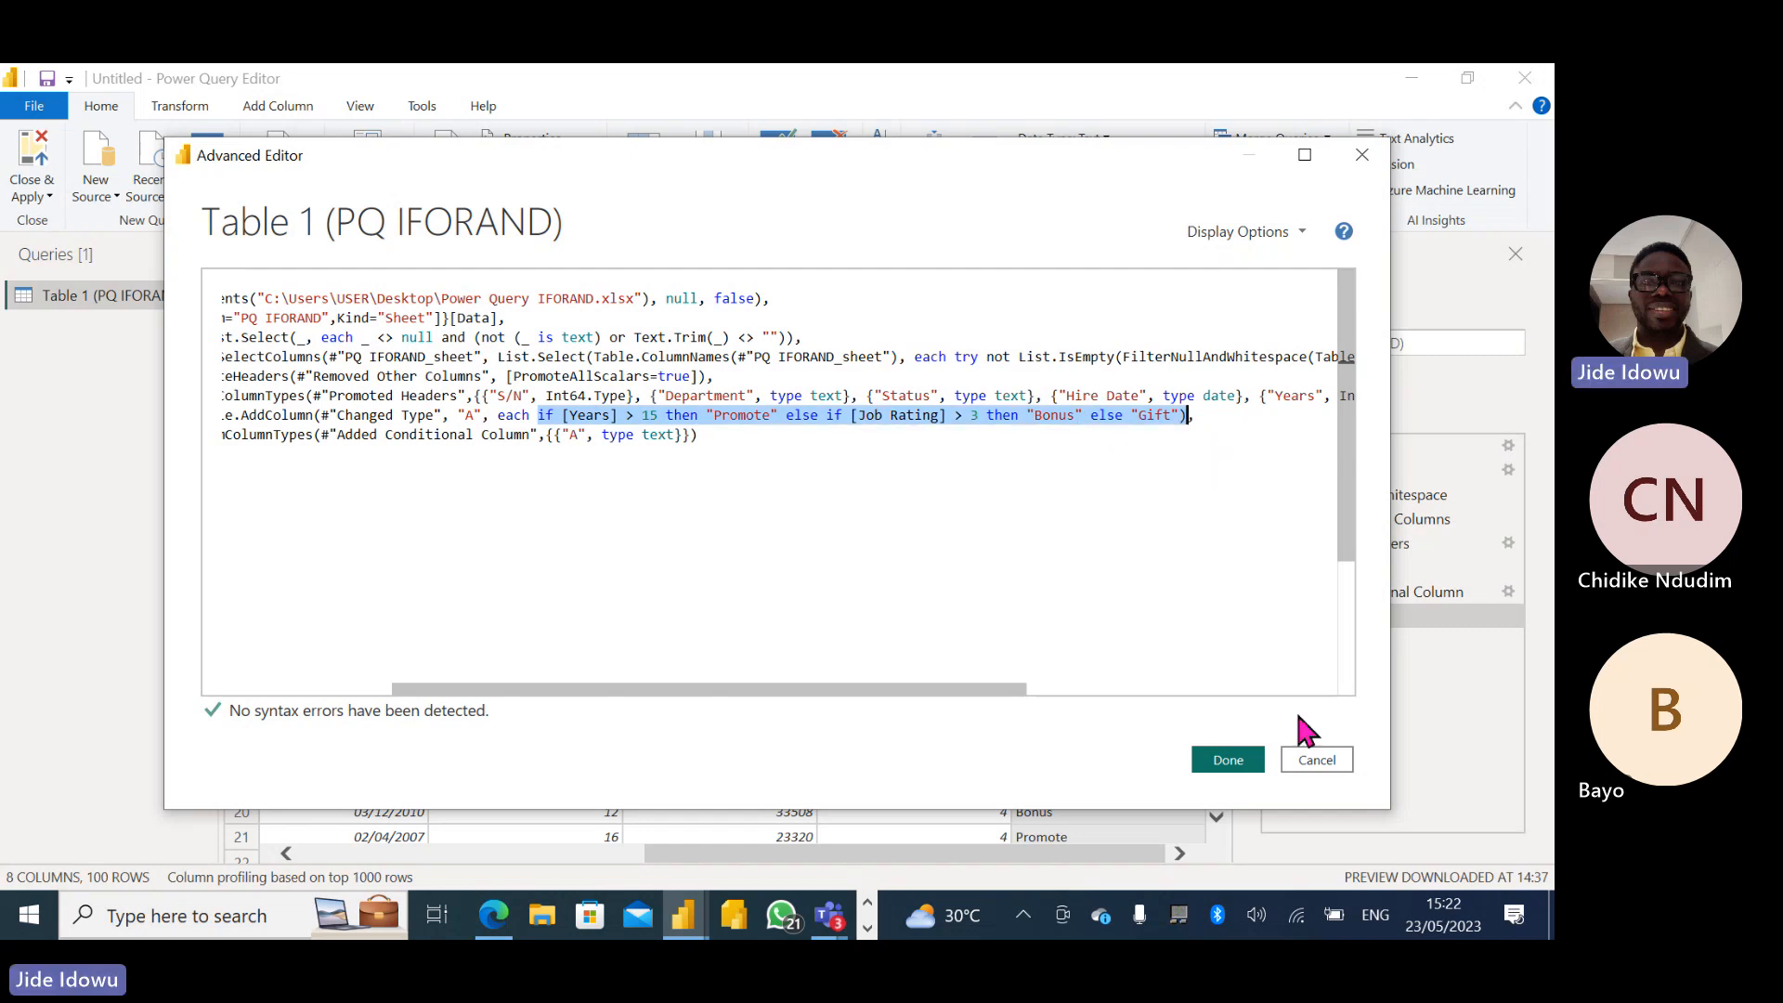
pyautogui.click(1319, 761)
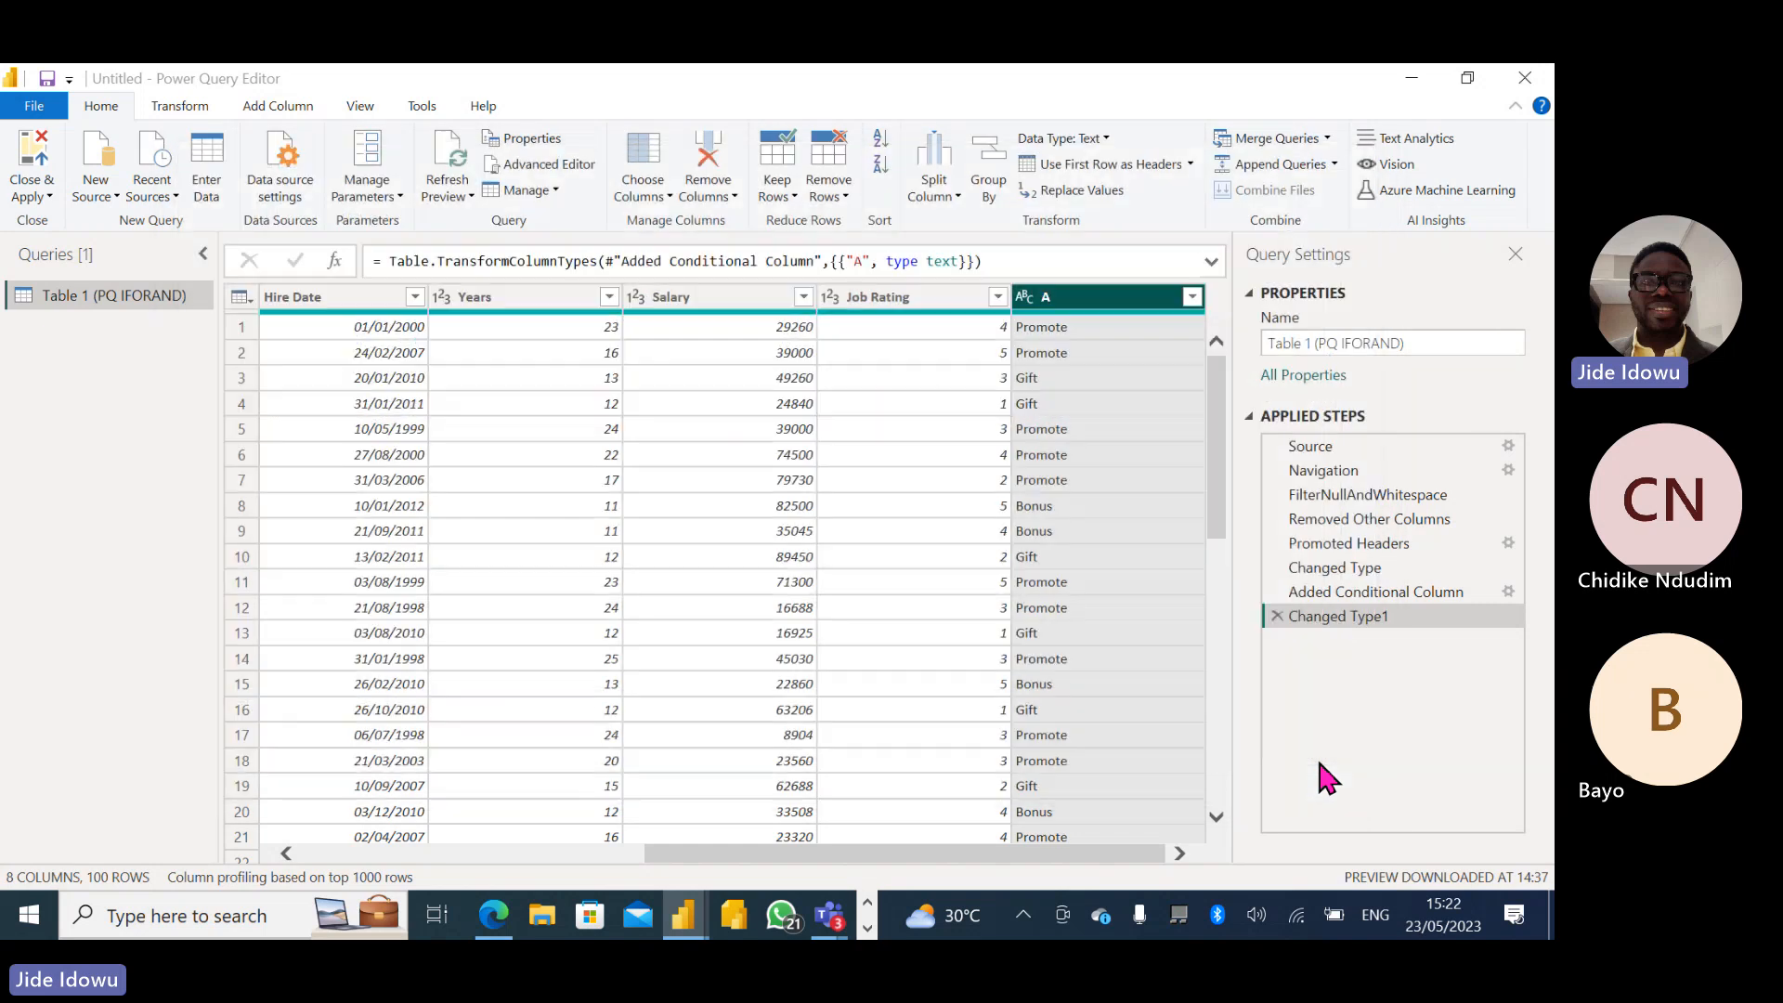
# - Set up a custom column named B with the copied Years and Job Rating expression, removing its surplus closing parenthesis
pyautogui.click(273, 106)
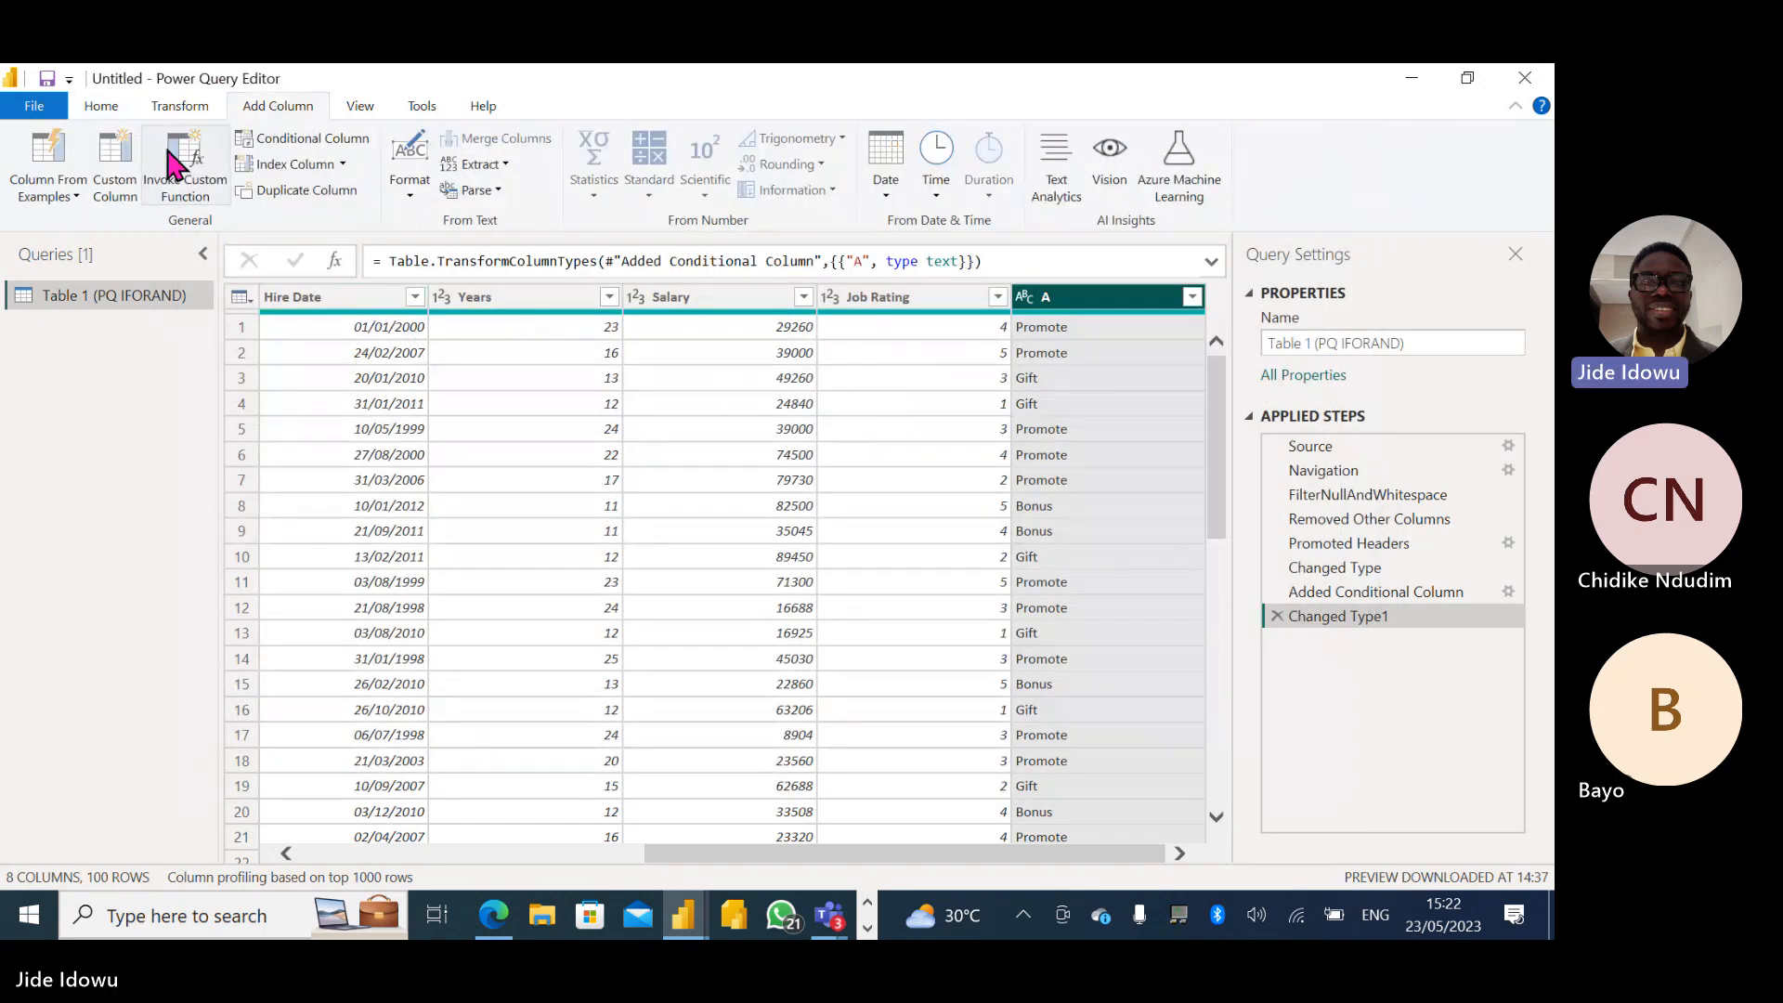
pyautogui.click(119, 164)
pyautogui.click(487, 406)
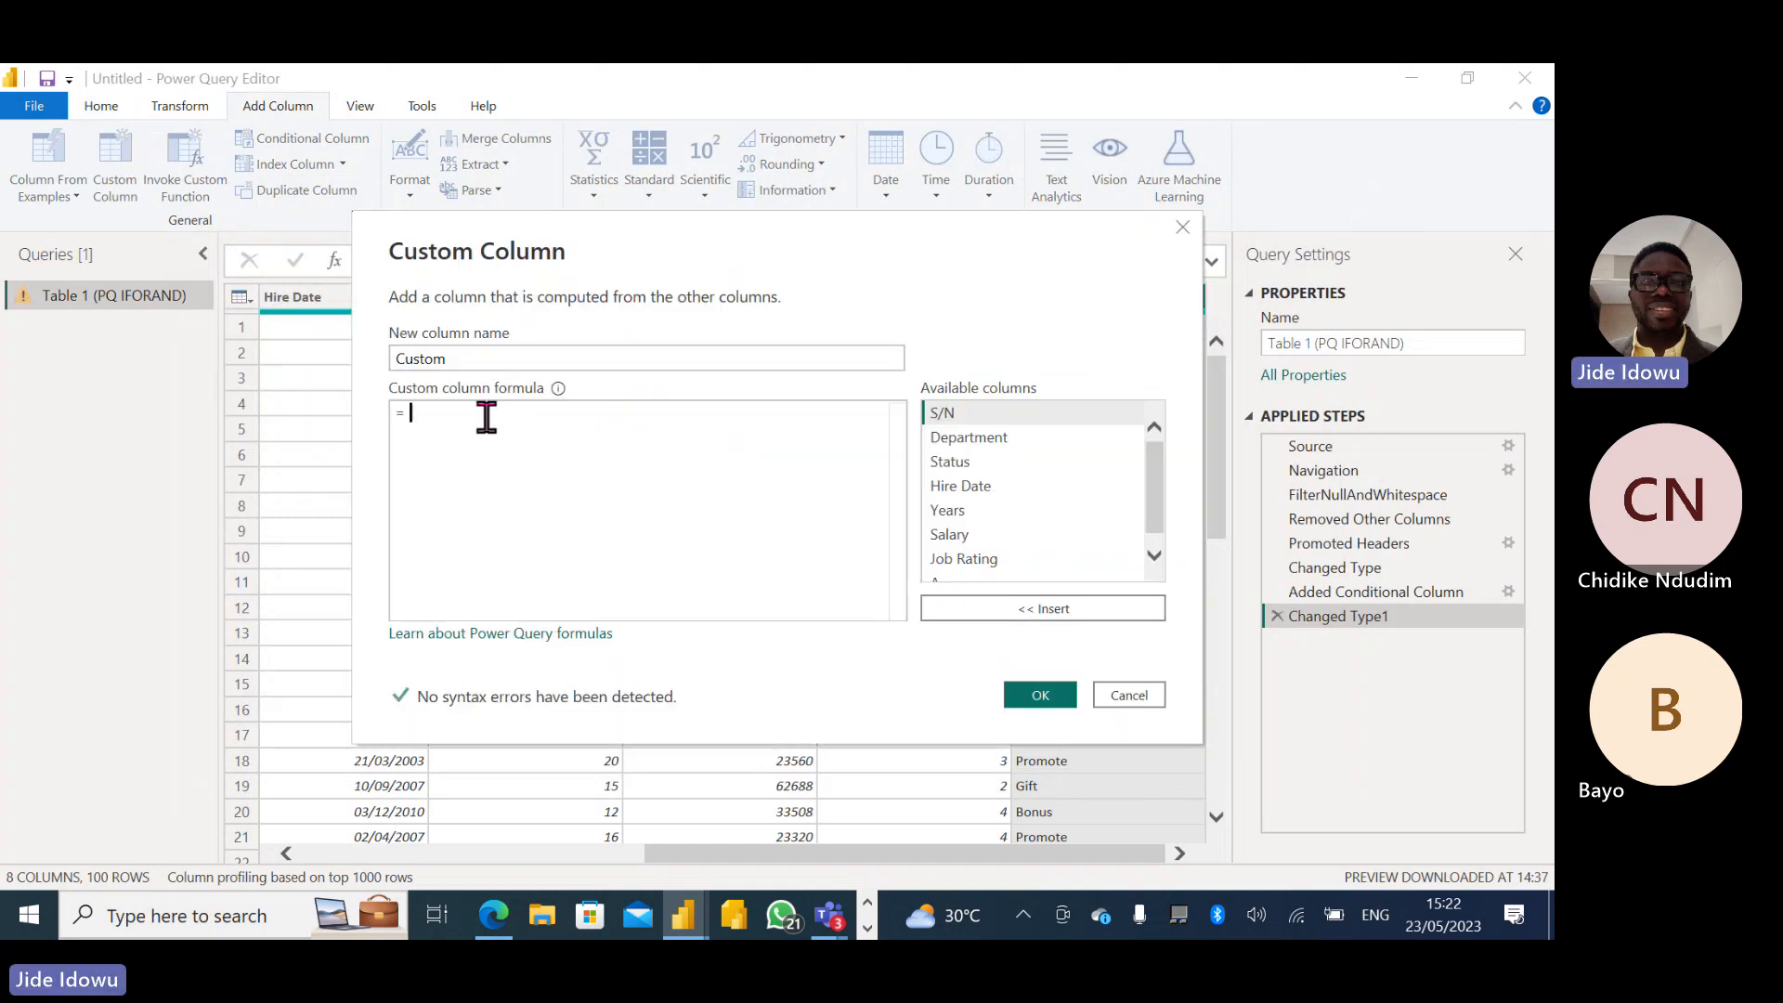
pyautogui.hotkey('ctrl', 'v')
pyautogui.click(472, 358)
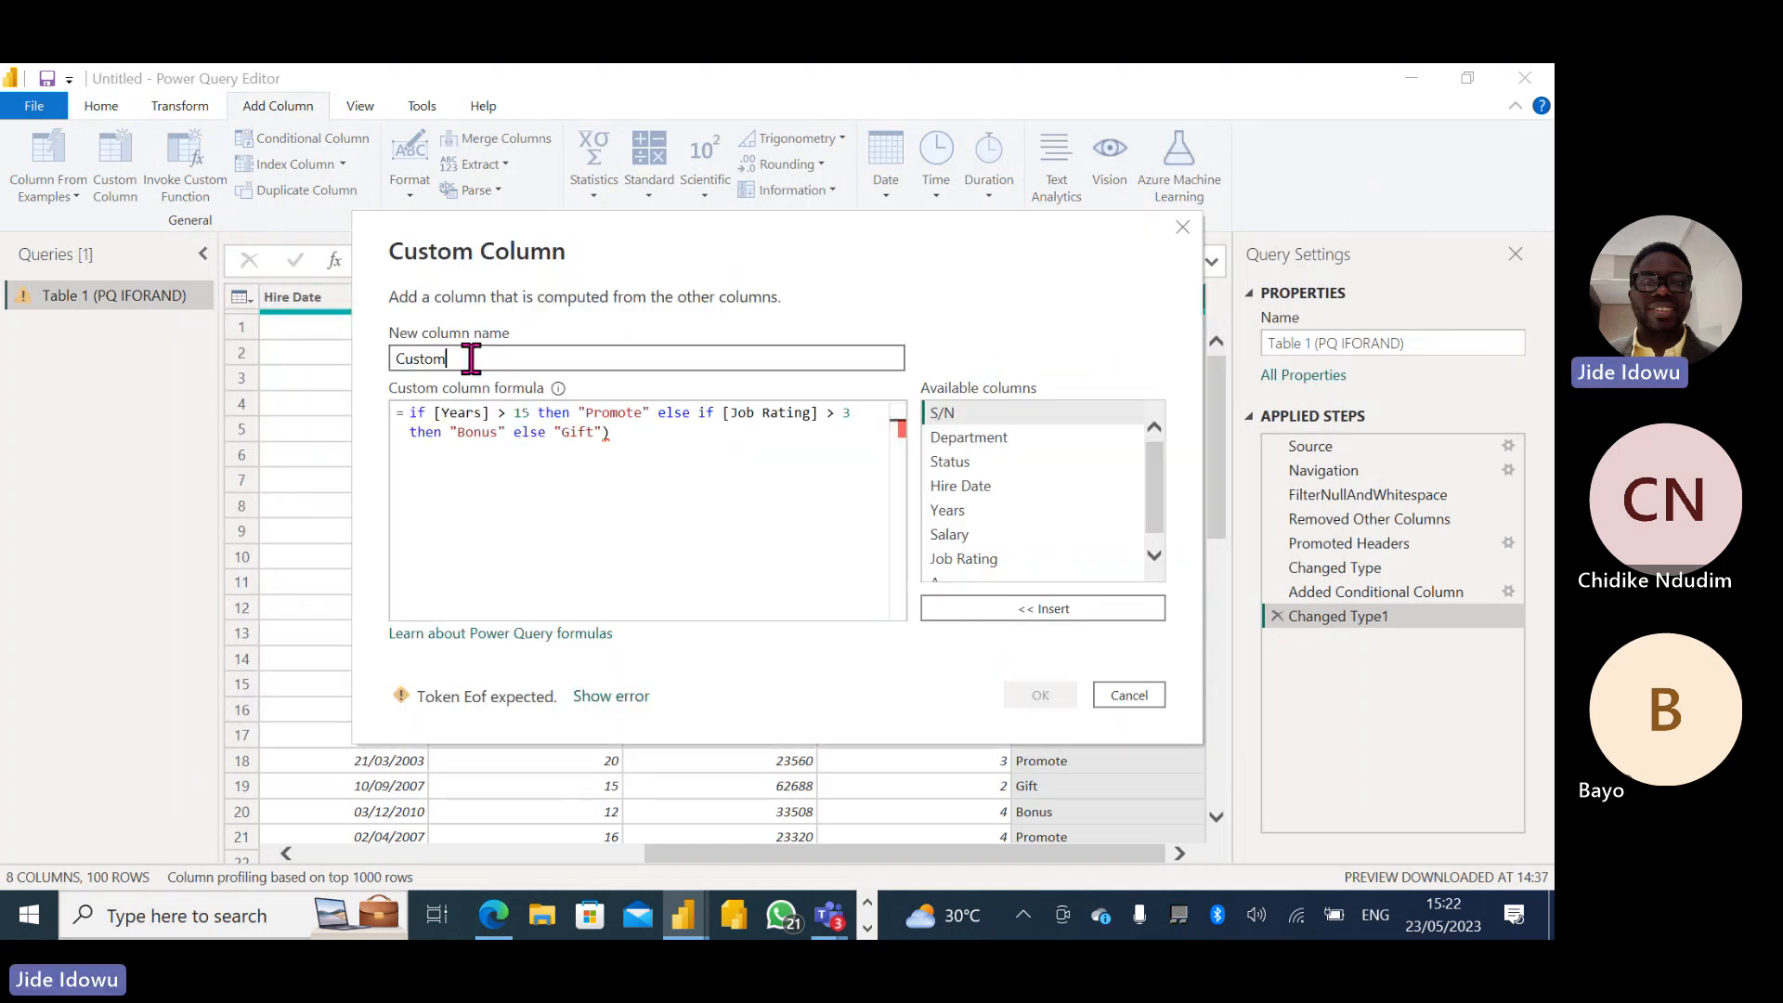
pyautogui.press('BackSpace')
pyautogui.press('BackSpace')
pyautogui.press('BackSpace')
pyautogui.press('BackSpace')
pyautogui.press('BackSpace')
pyautogui.press('BackSpace')
pyautogui.write('B')
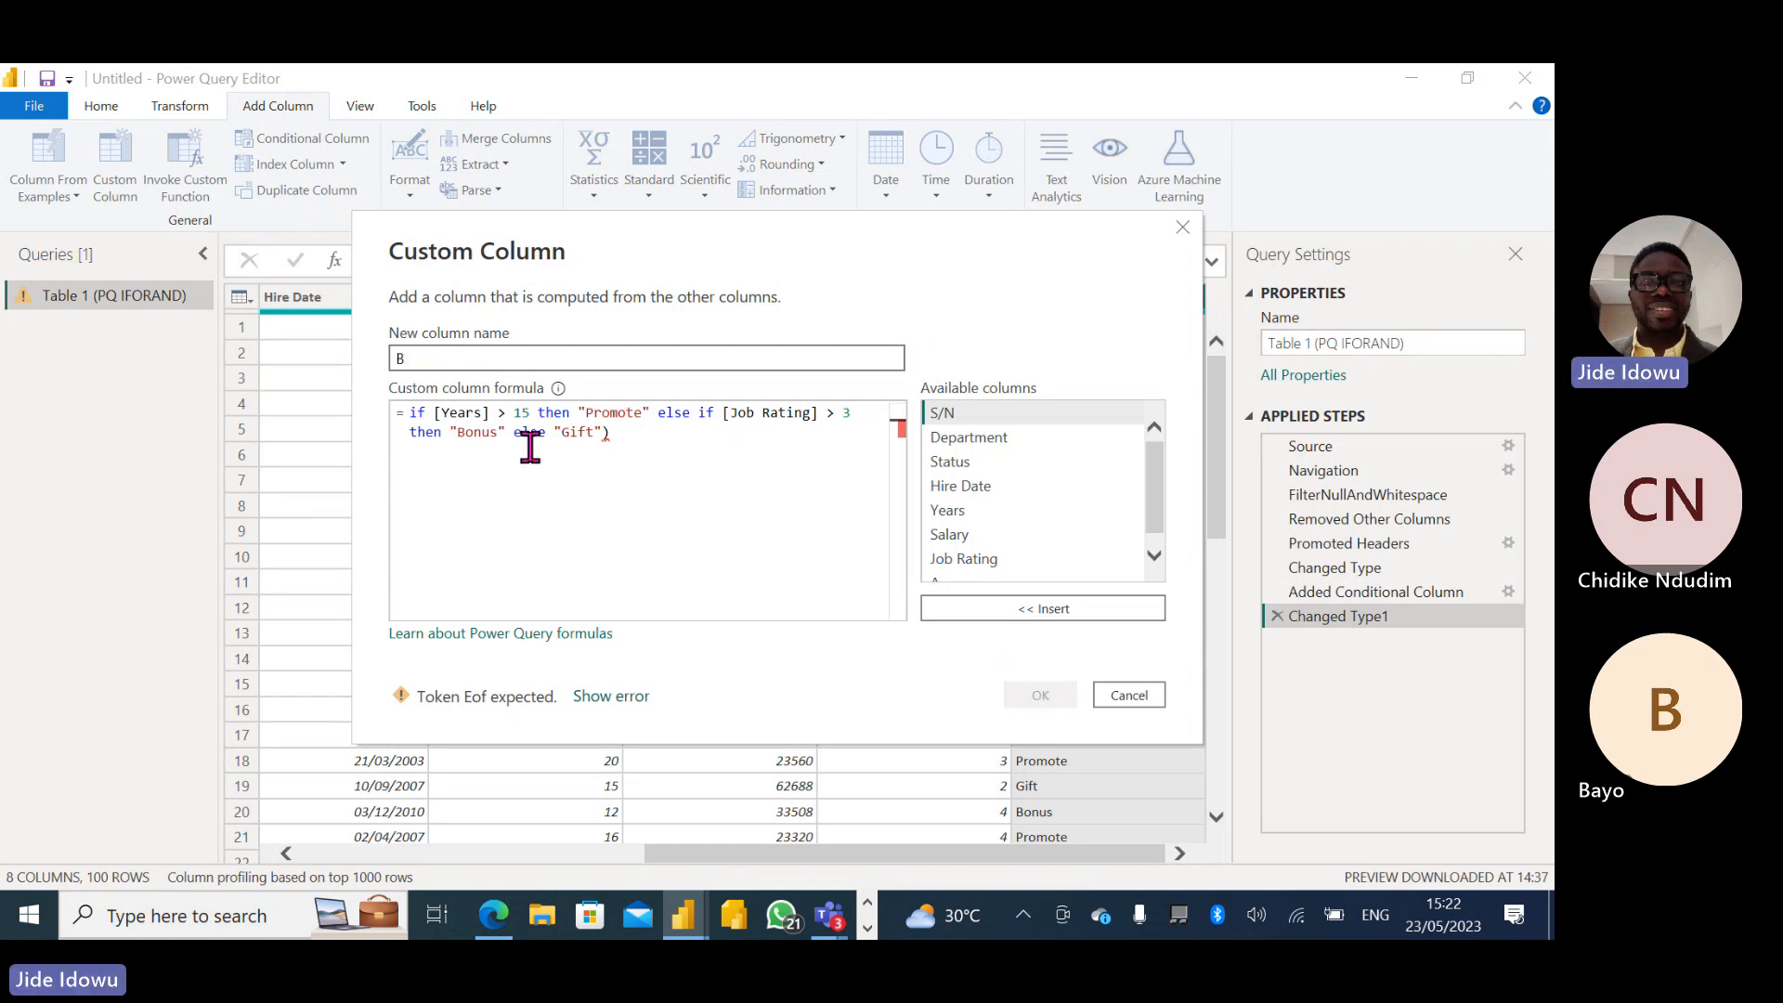
pyautogui.click(634, 436)
pyautogui.press('BackSpace')
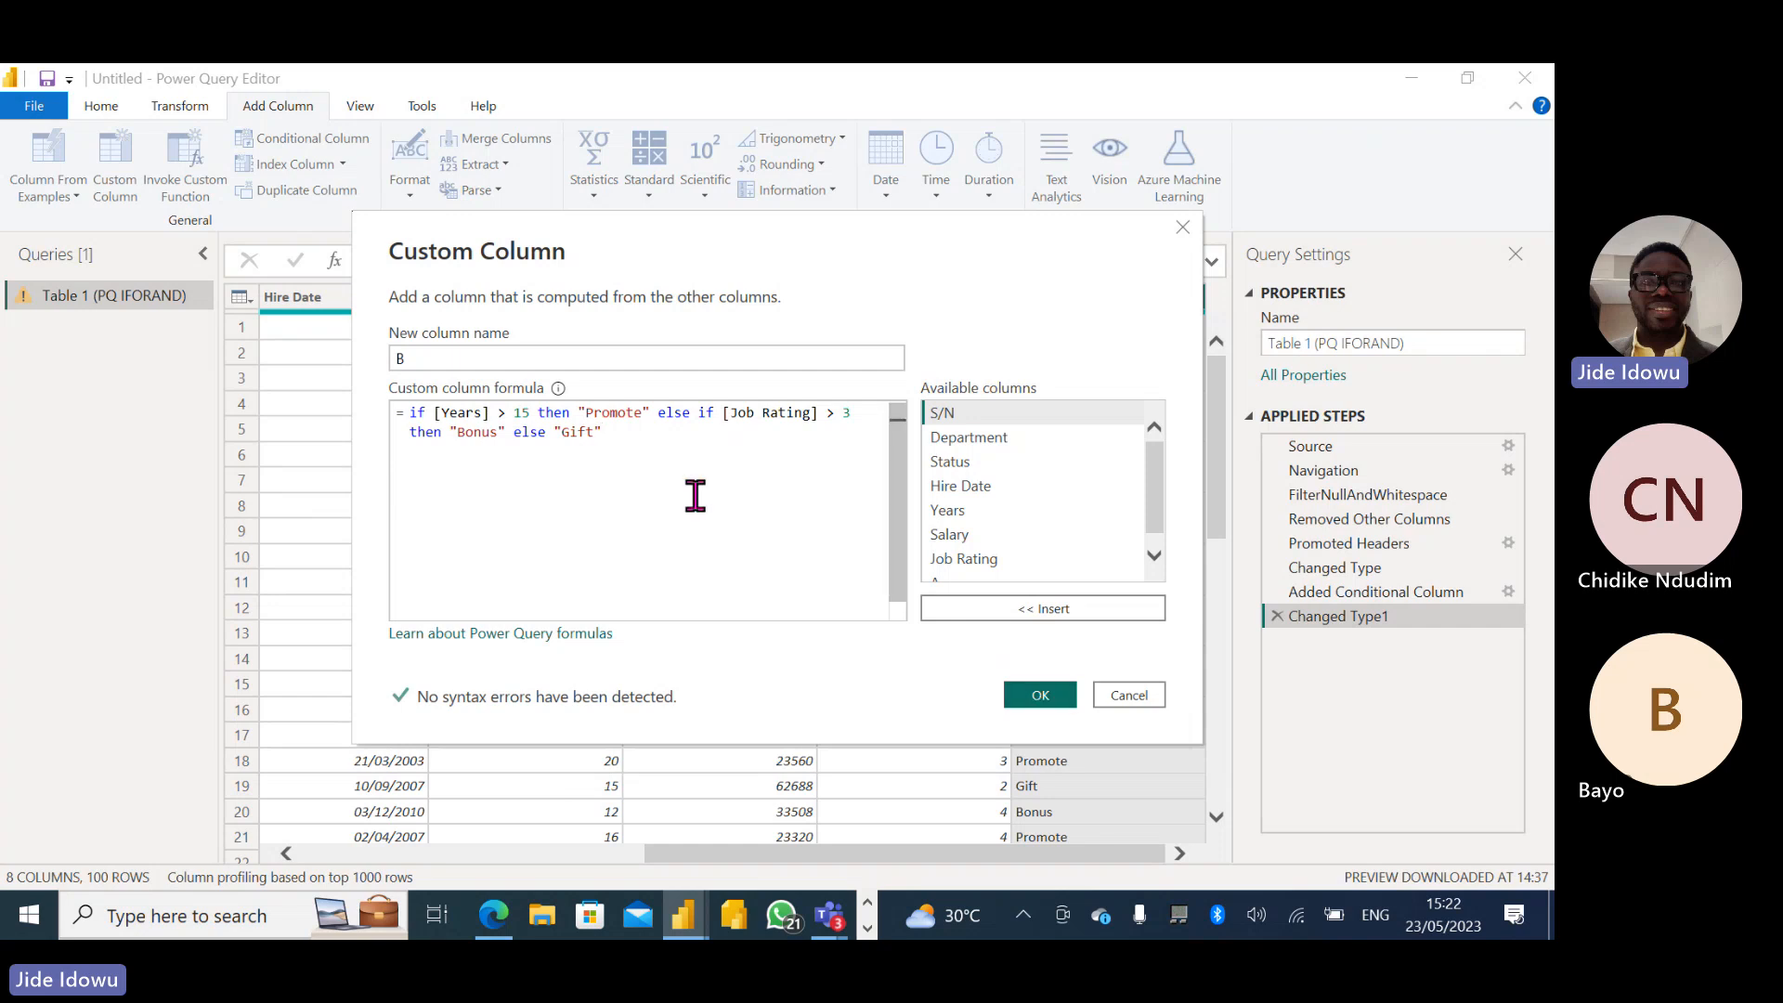
# - Copy the whole cleaned formula and create custom column B
pyautogui.hotkey('ctrl', 'a')
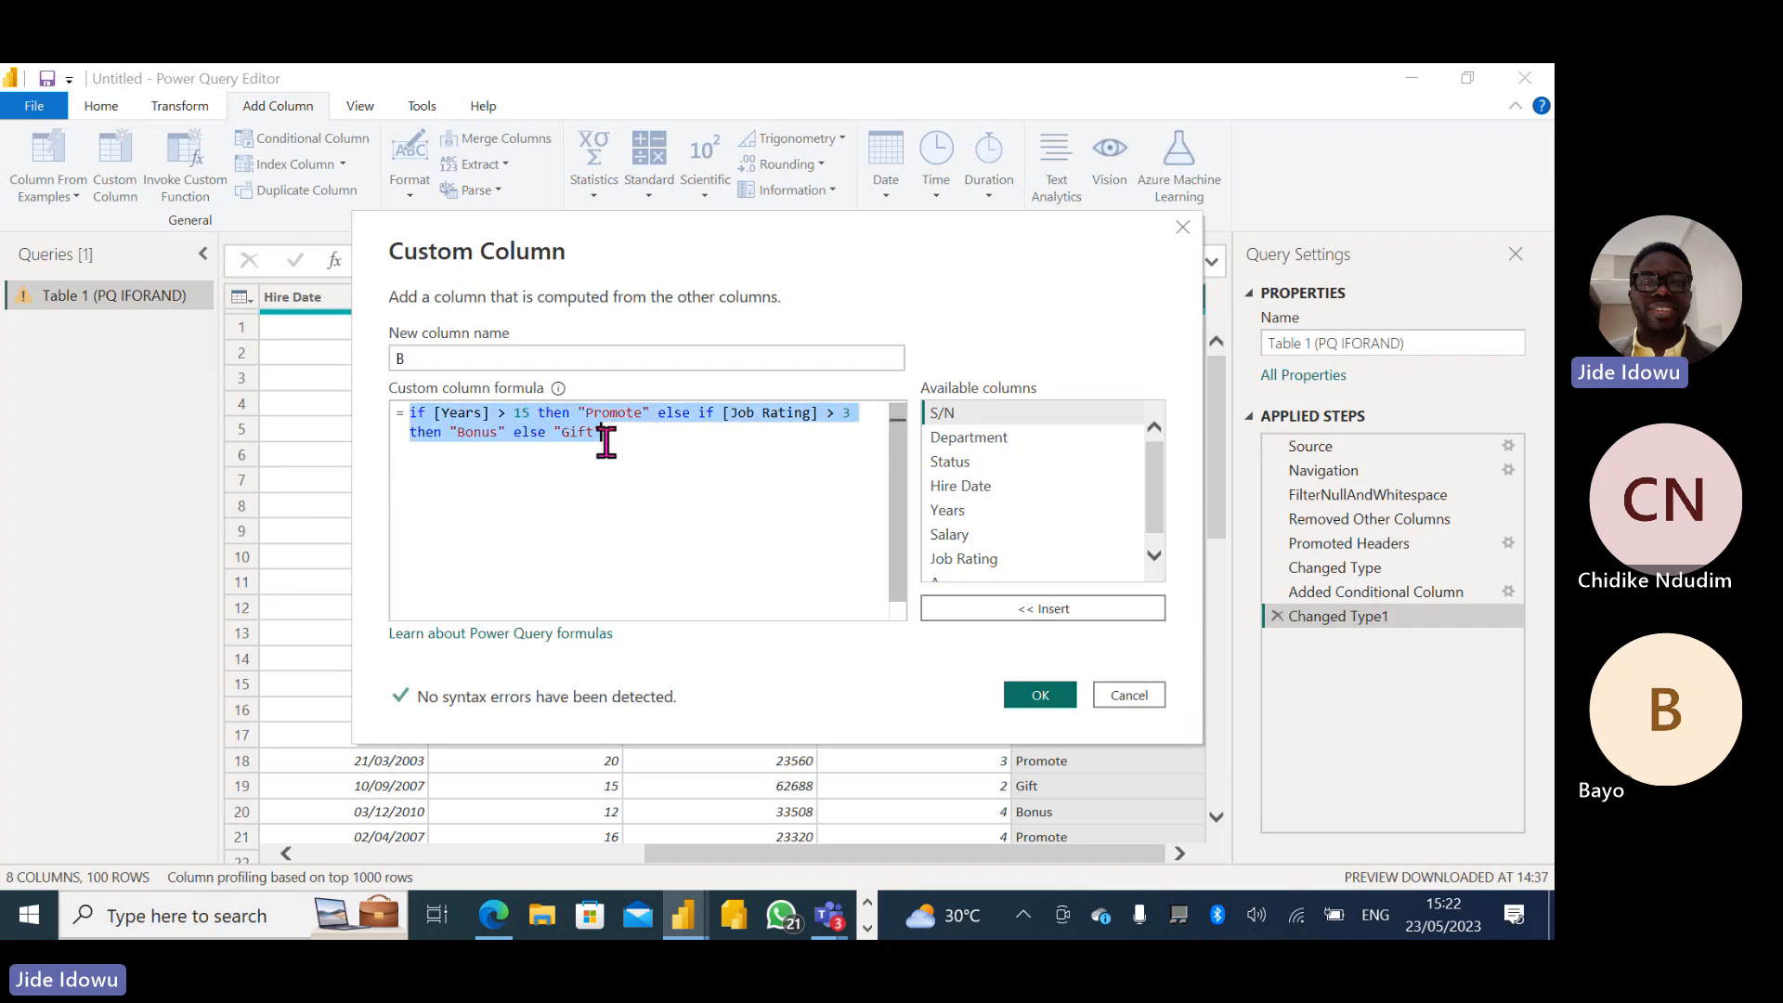
pyautogui.click(1039, 697)
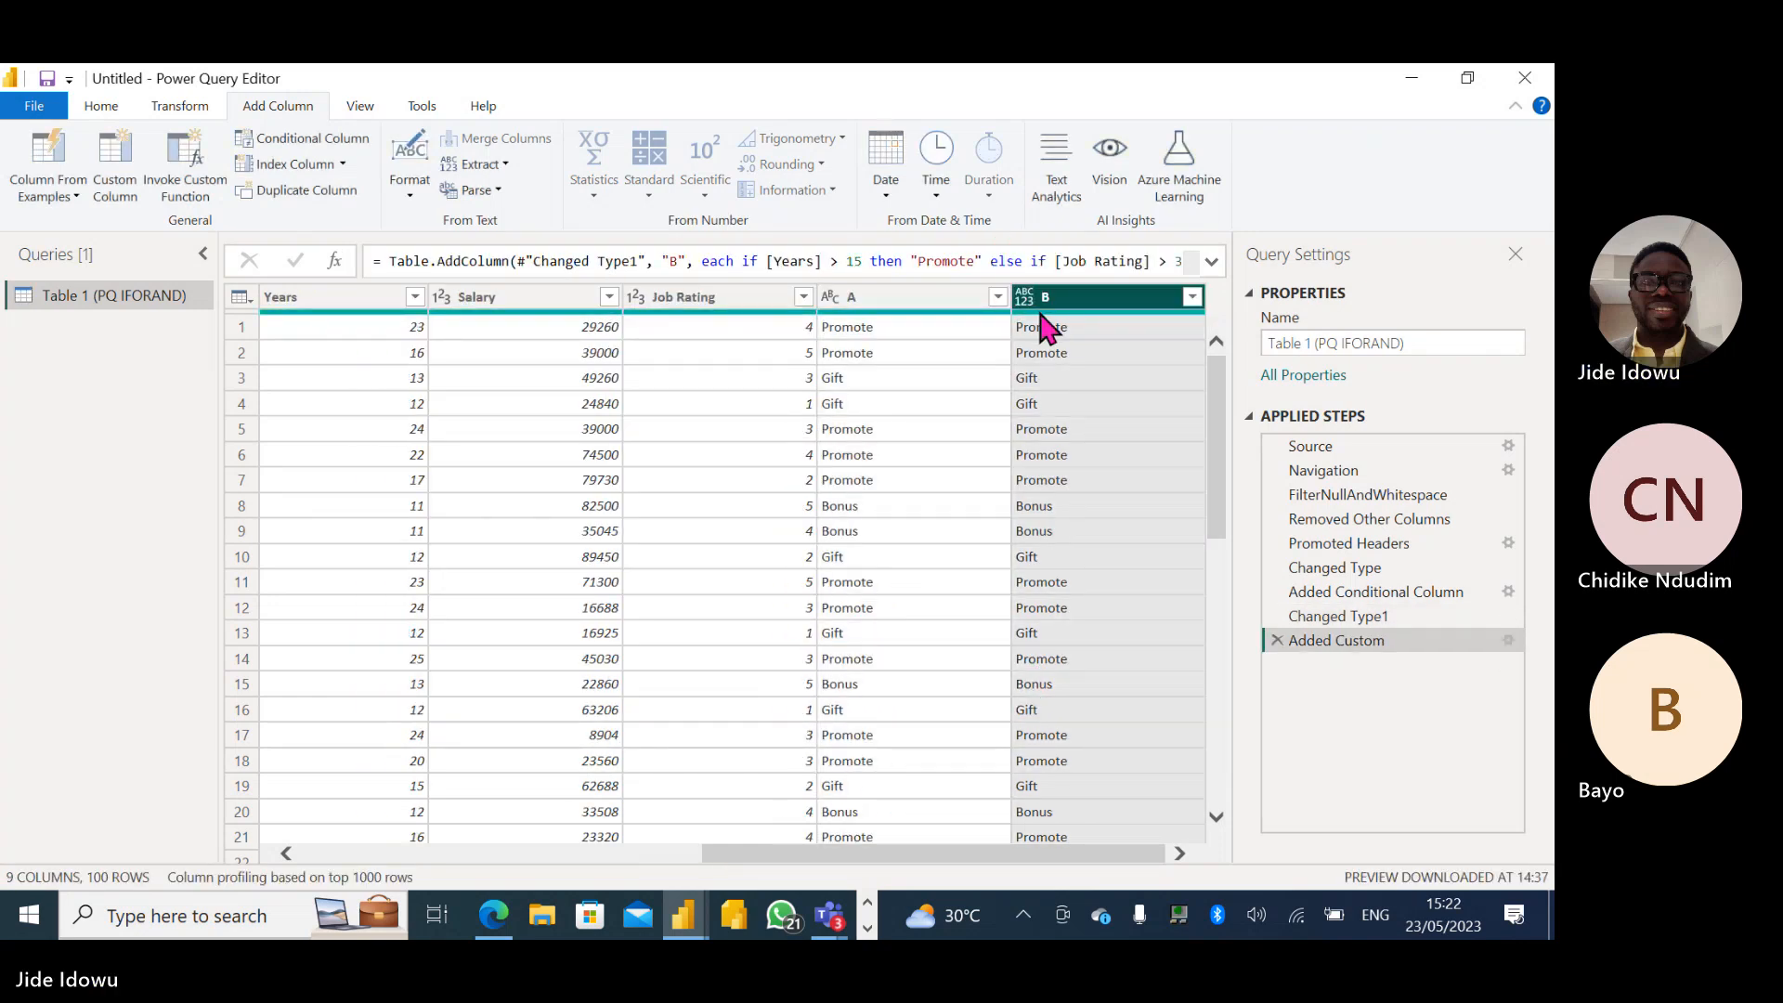
pyautogui.moveTo(1045, 326)
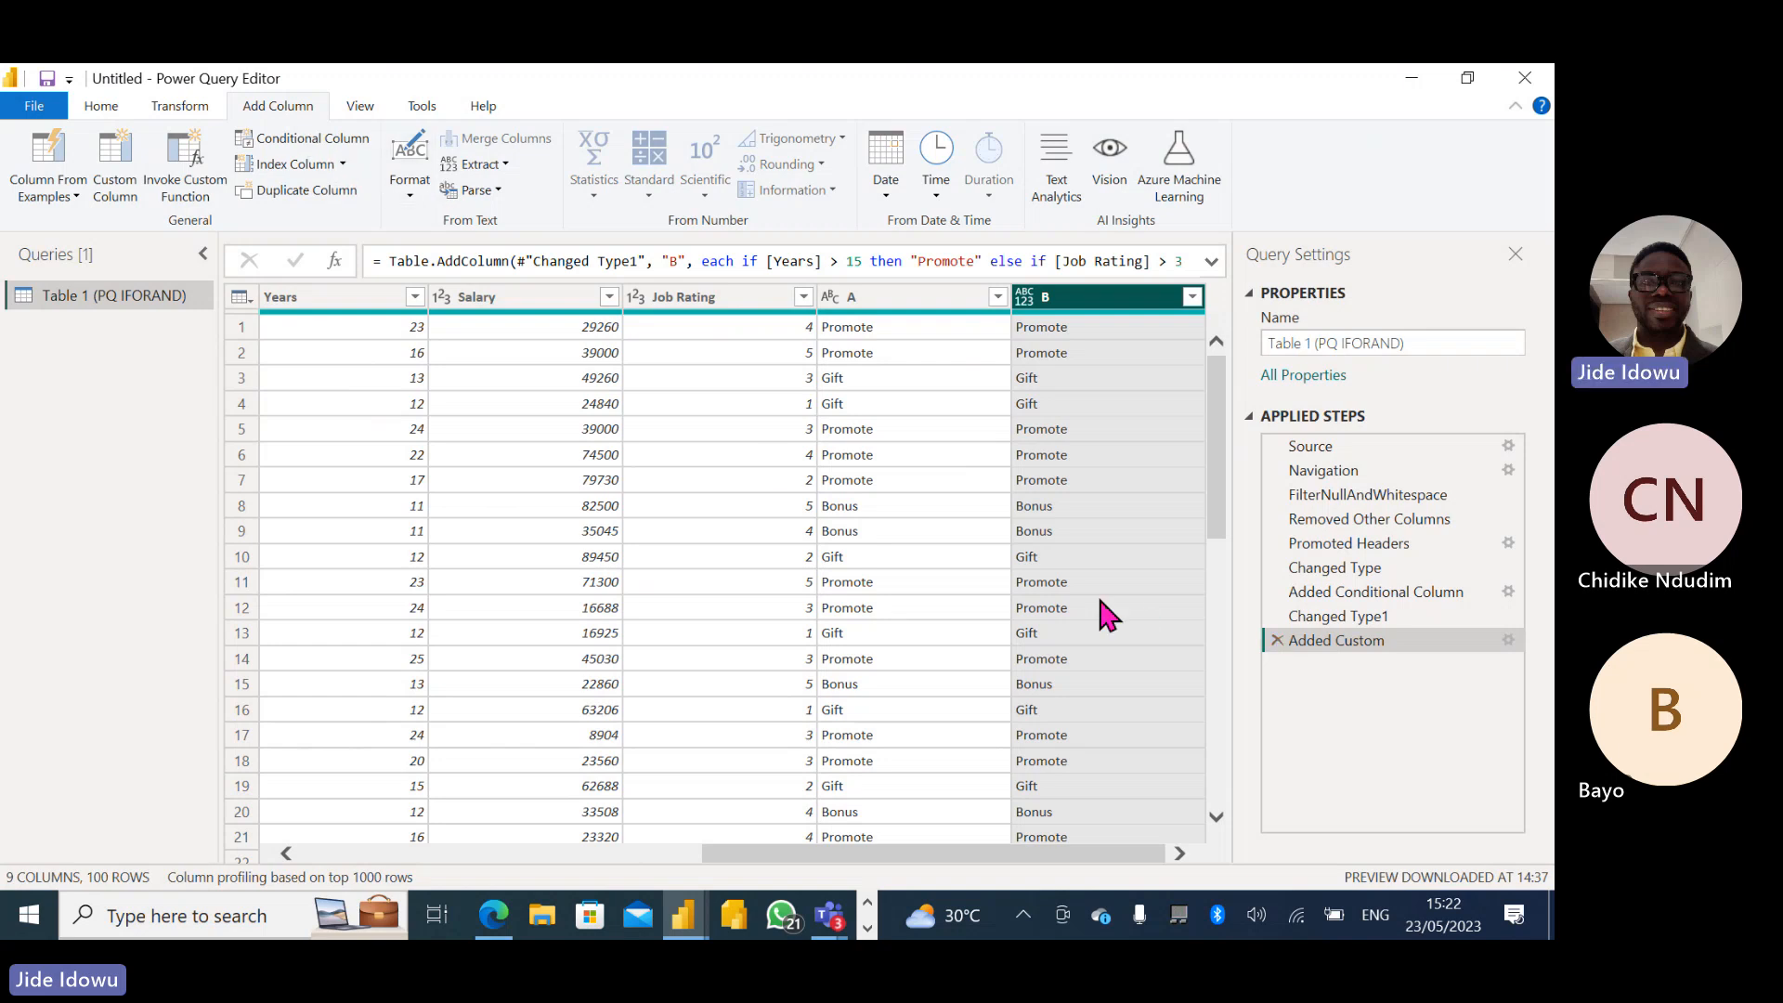
# - Delete the Added Custom step and set up a new custom column named B with the copied formula
pyautogui.click(1277, 640)
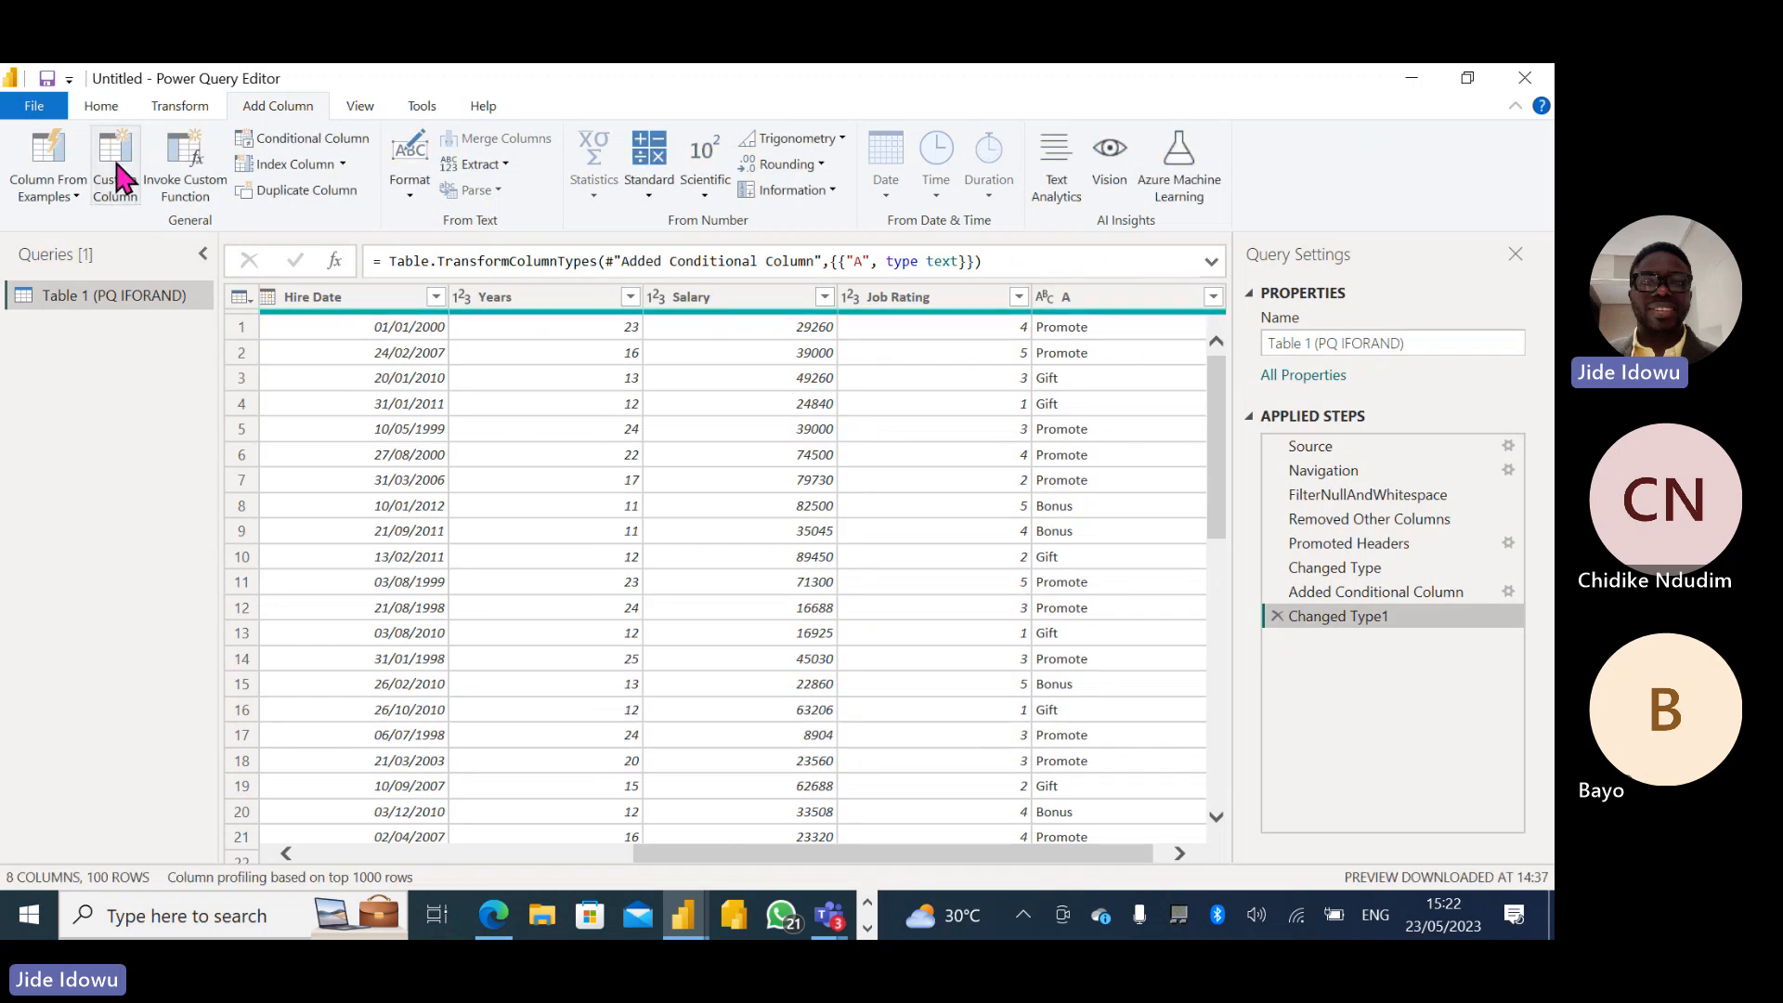
pyautogui.click(116, 162)
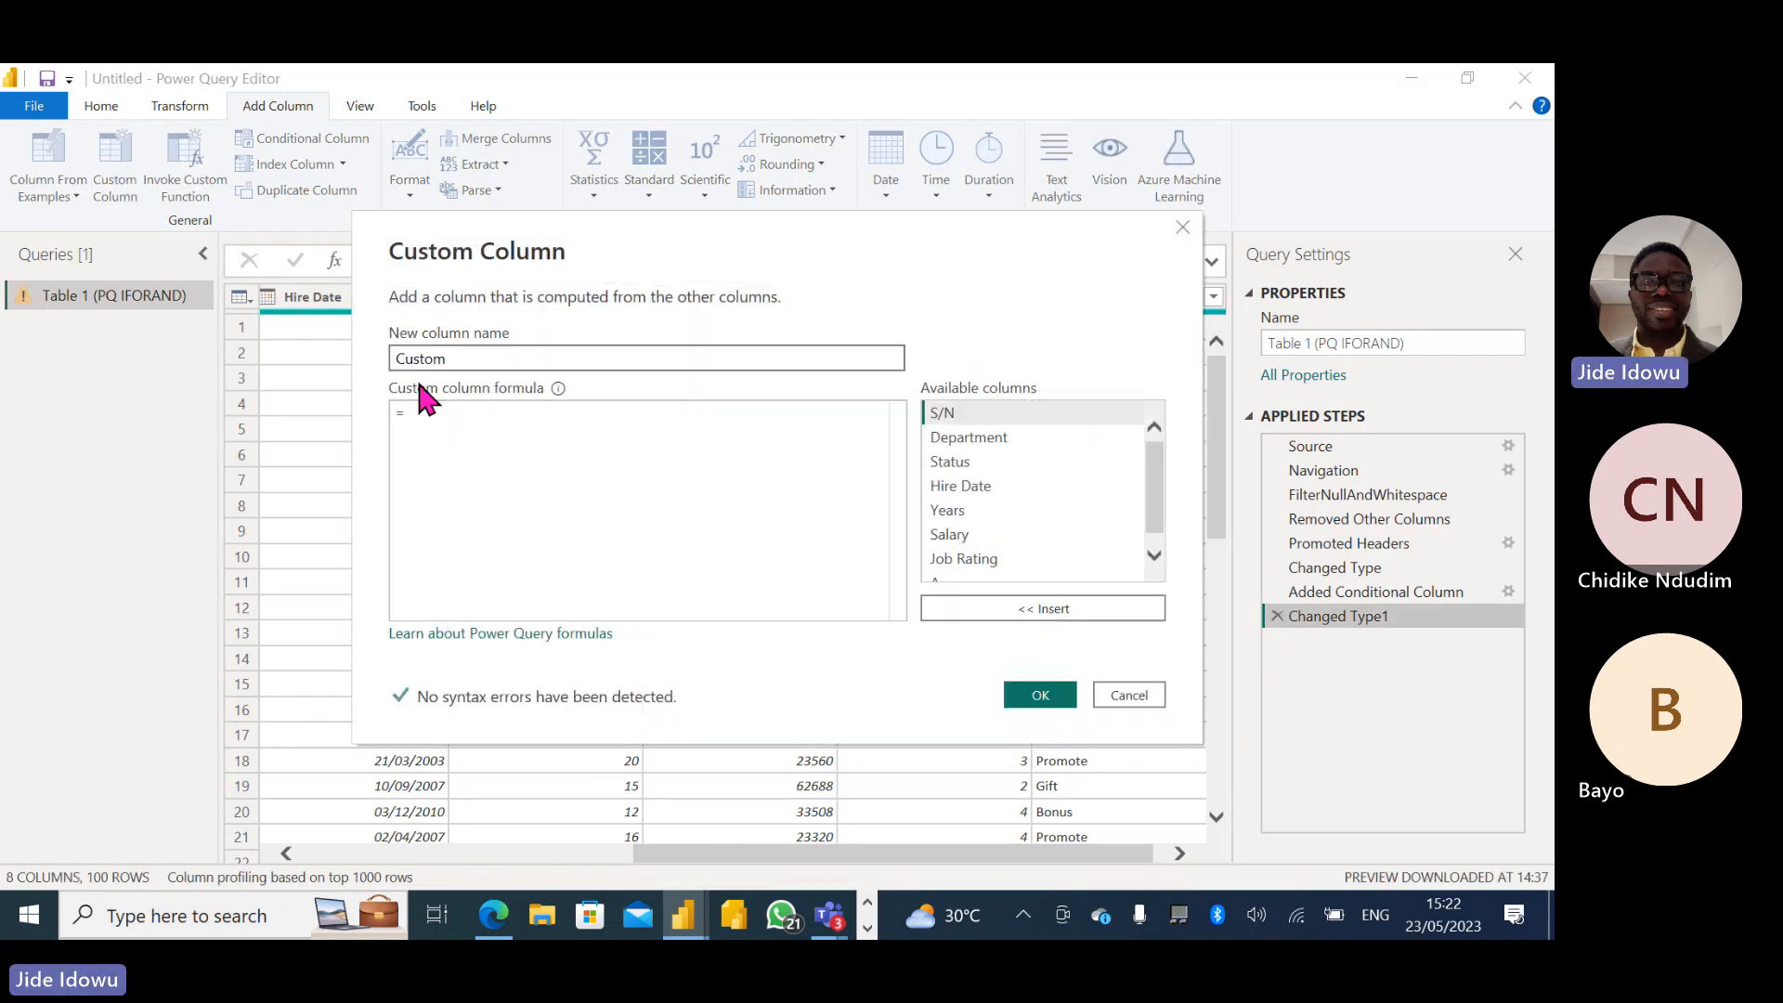
pyautogui.click(458, 438)
pyautogui.hotkey('ctrl', 'v')
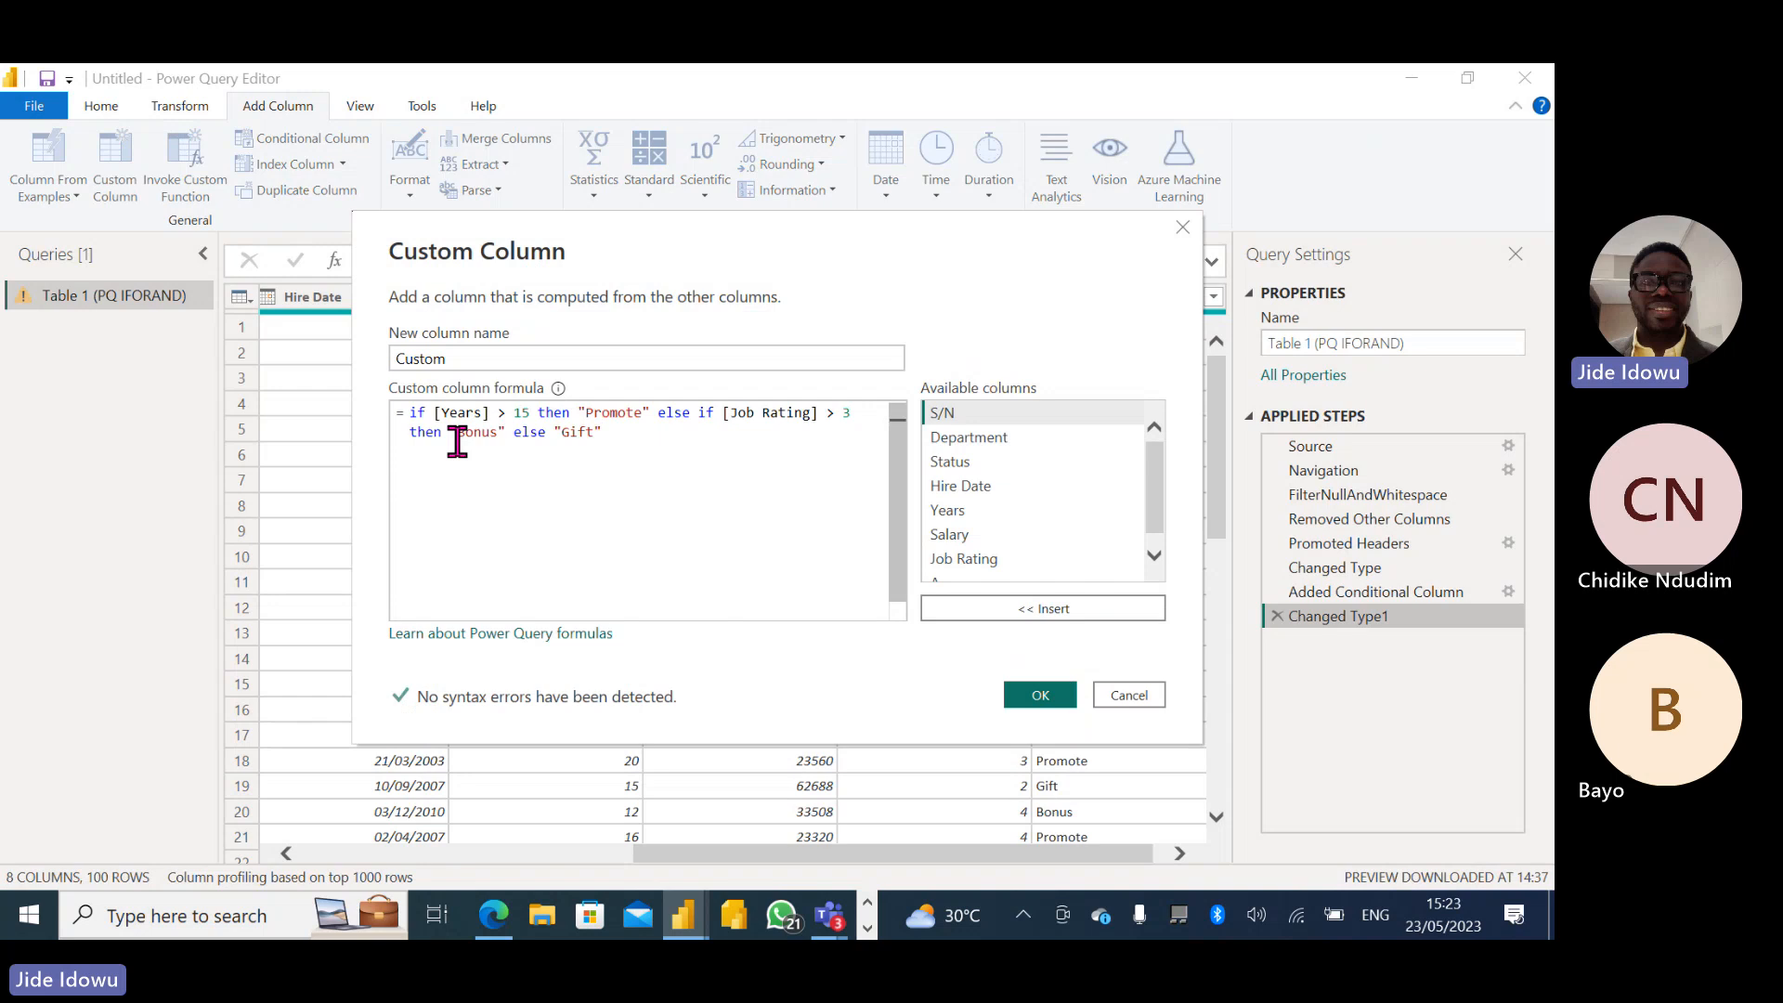
pyautogui.click(455, 362)
pyautogui.press('BackSpace')
pyautogui.press('BackSpace')
pyautogui.press('BackSpace')
pyautogui.press('BackSpace')
pyautogui.press('BackSpace')
pyautogui.press('BackSpace')
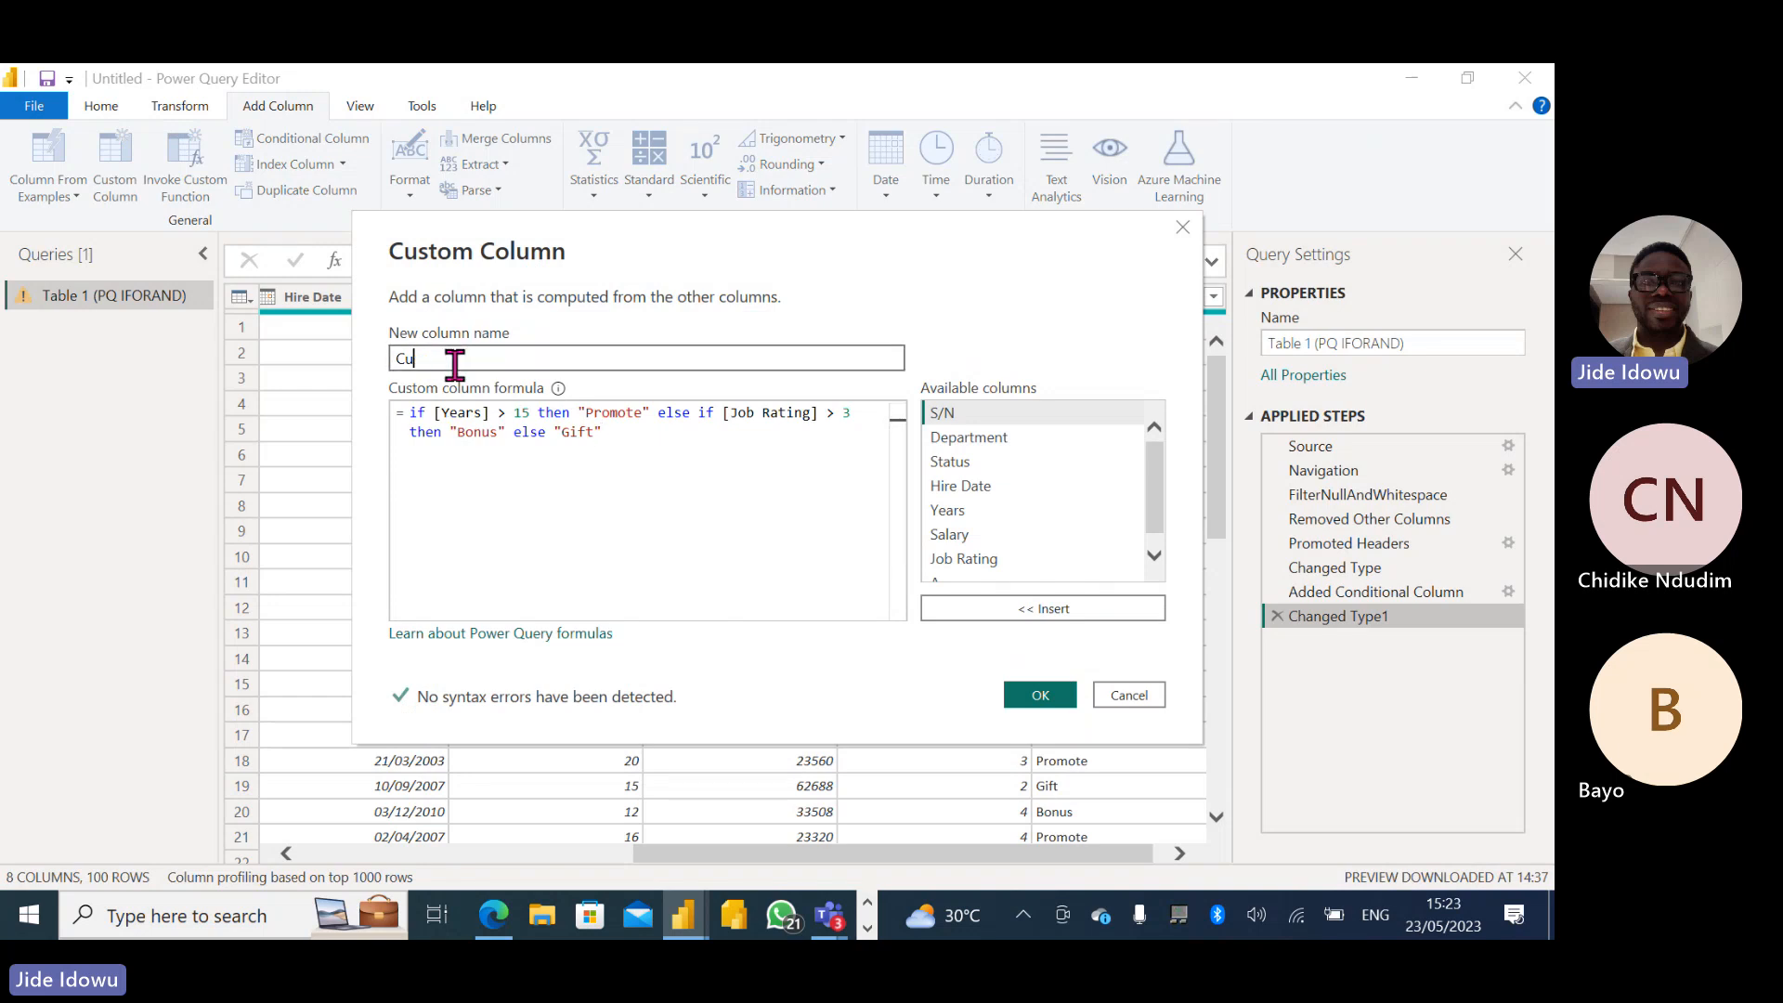
pyautogui.write('B')
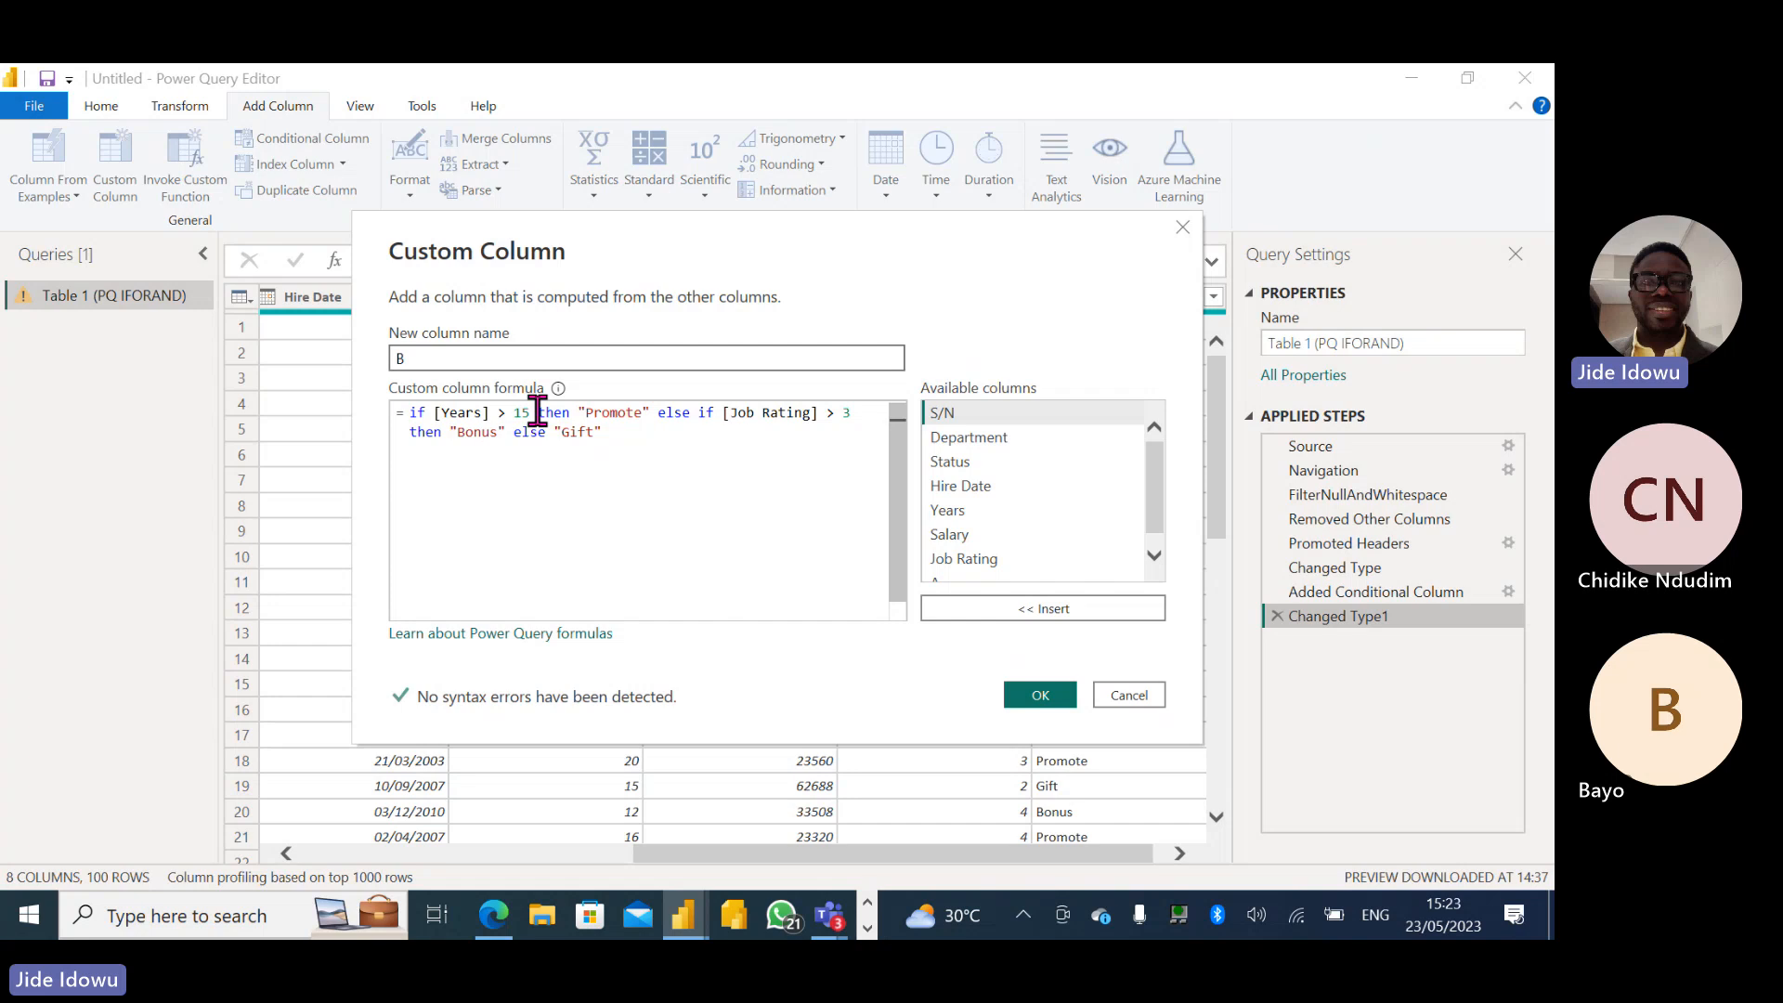
# - Replace then "Promote" else if in the formula with and, joining the Years > 15 and Job Rating > 3 conditions
pyautogui.moveTo(538, 412); pyautogui.dragTo(713, 414)
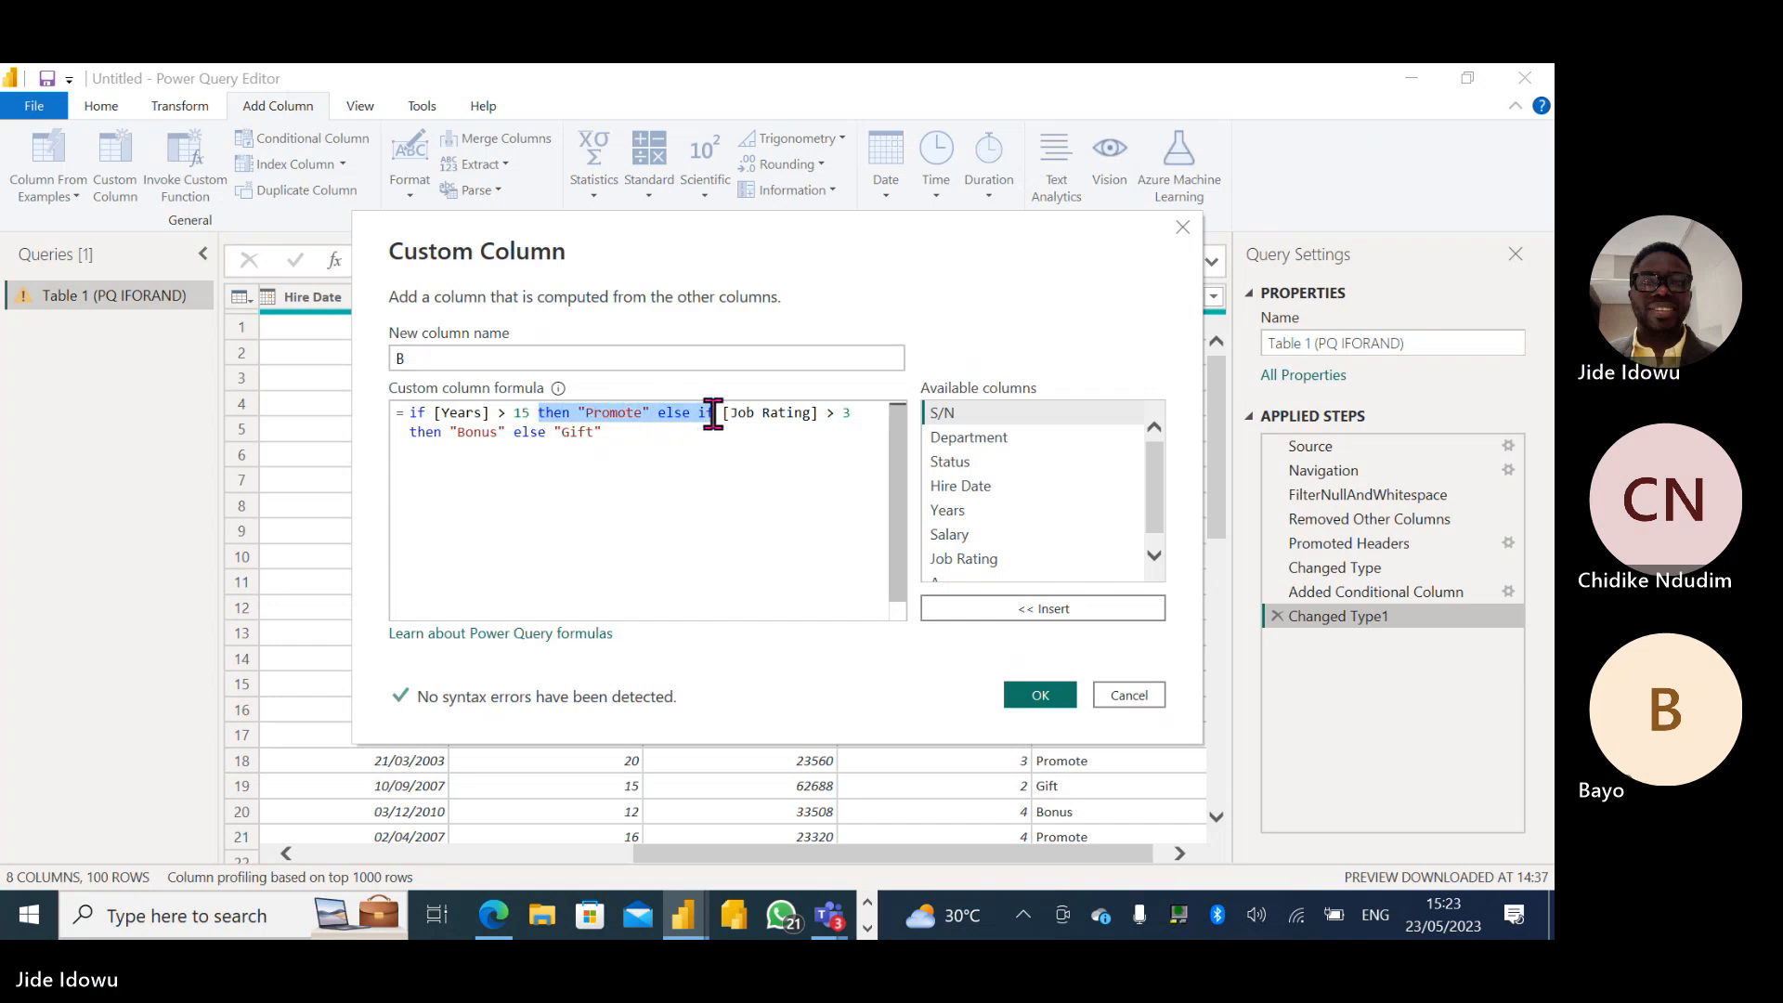
pyautogui.press('BackSpace')
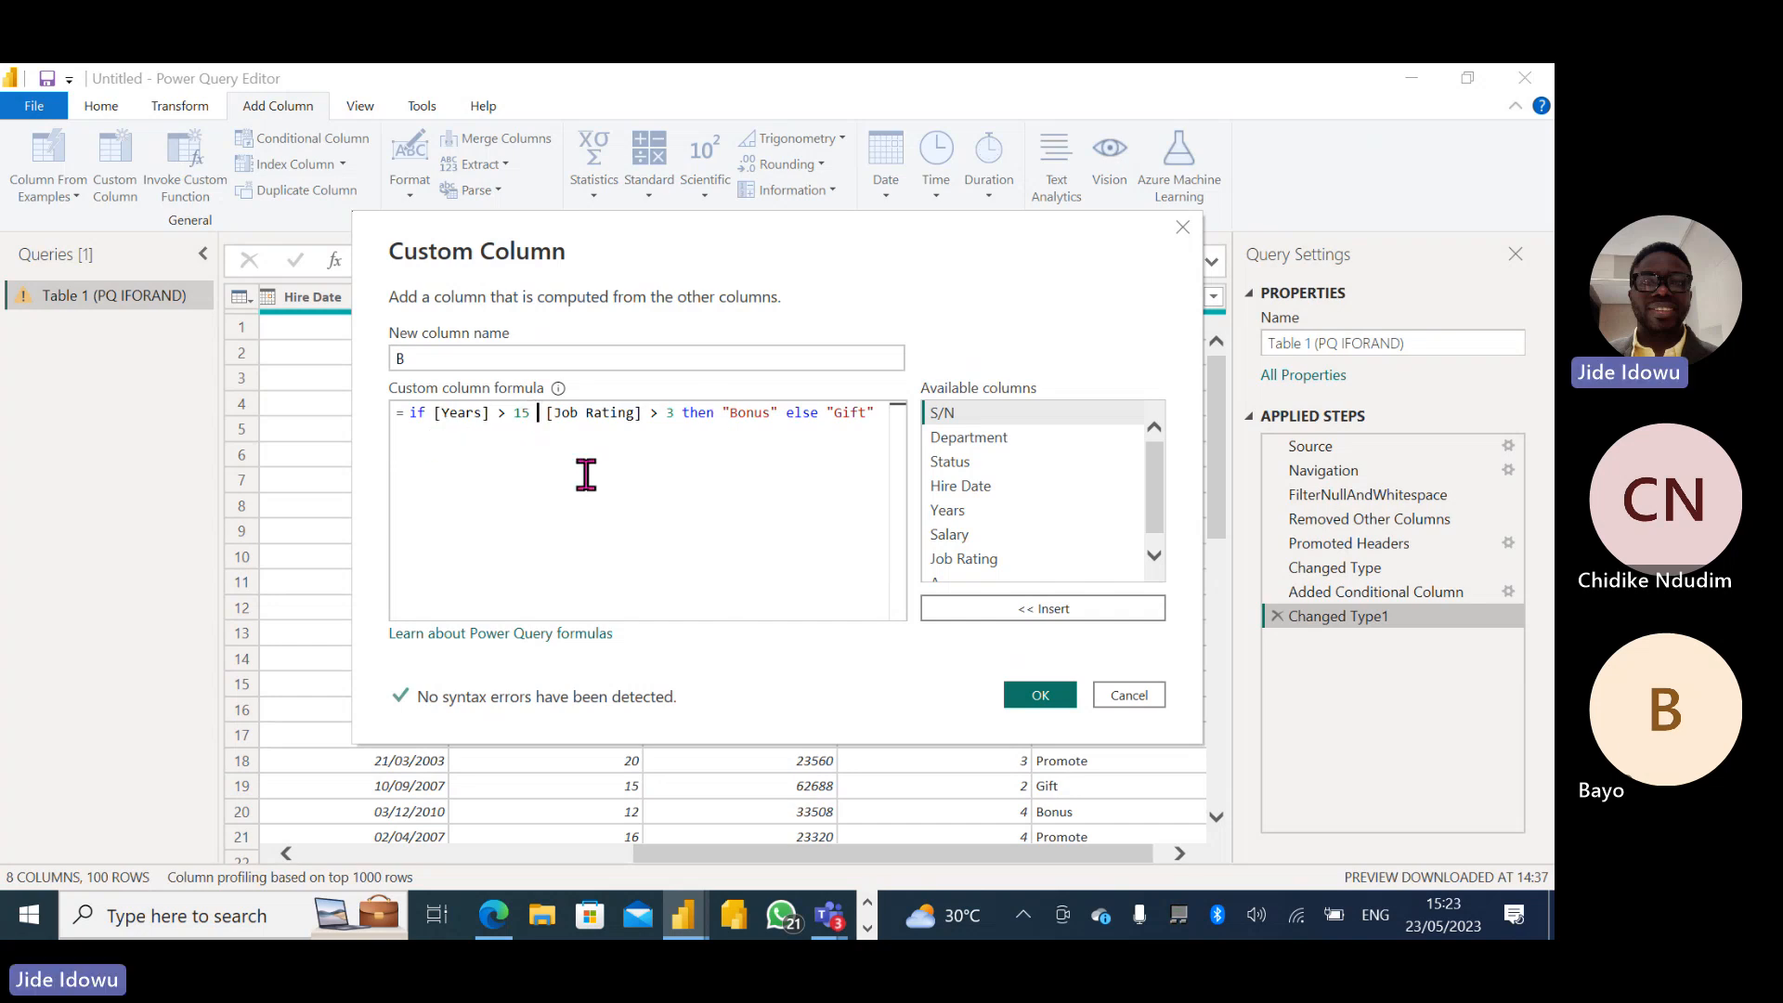
pyautogui.write('and')
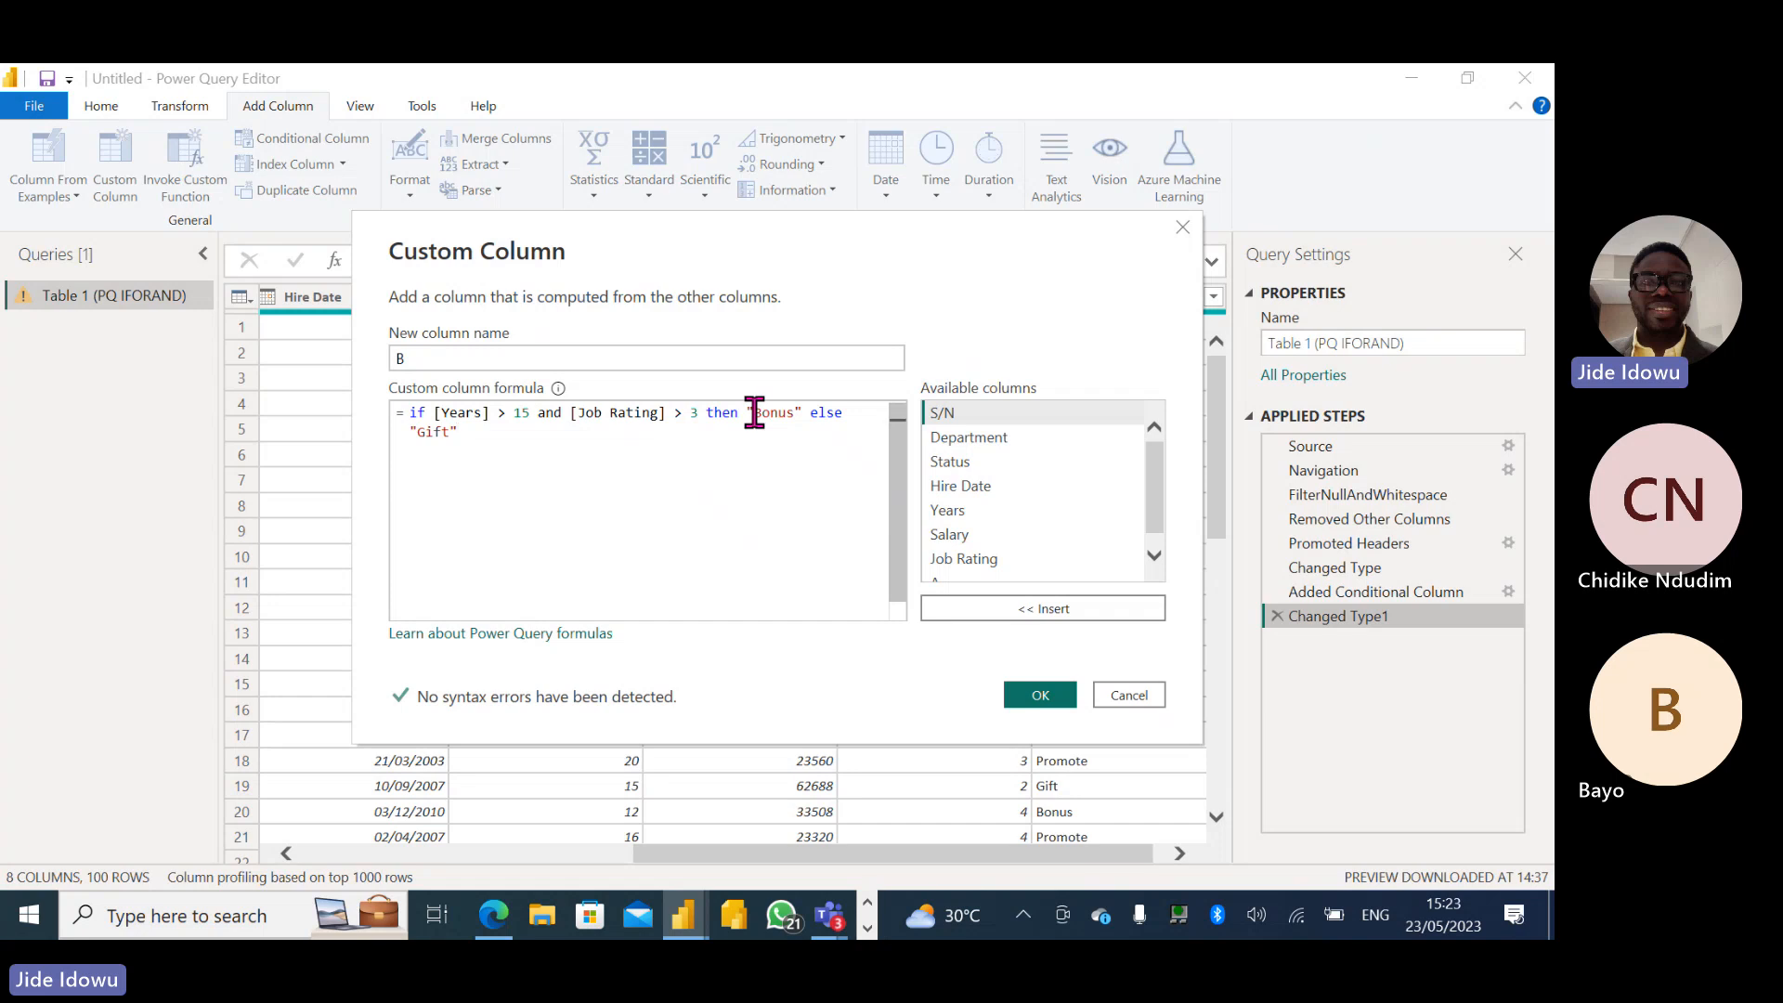
# - Set the formula's then result to "Promote" and its else result to "Bonus", and create column B
pyautogui.moveTo(754, 412); pyautogui.dragTo(795, 411)
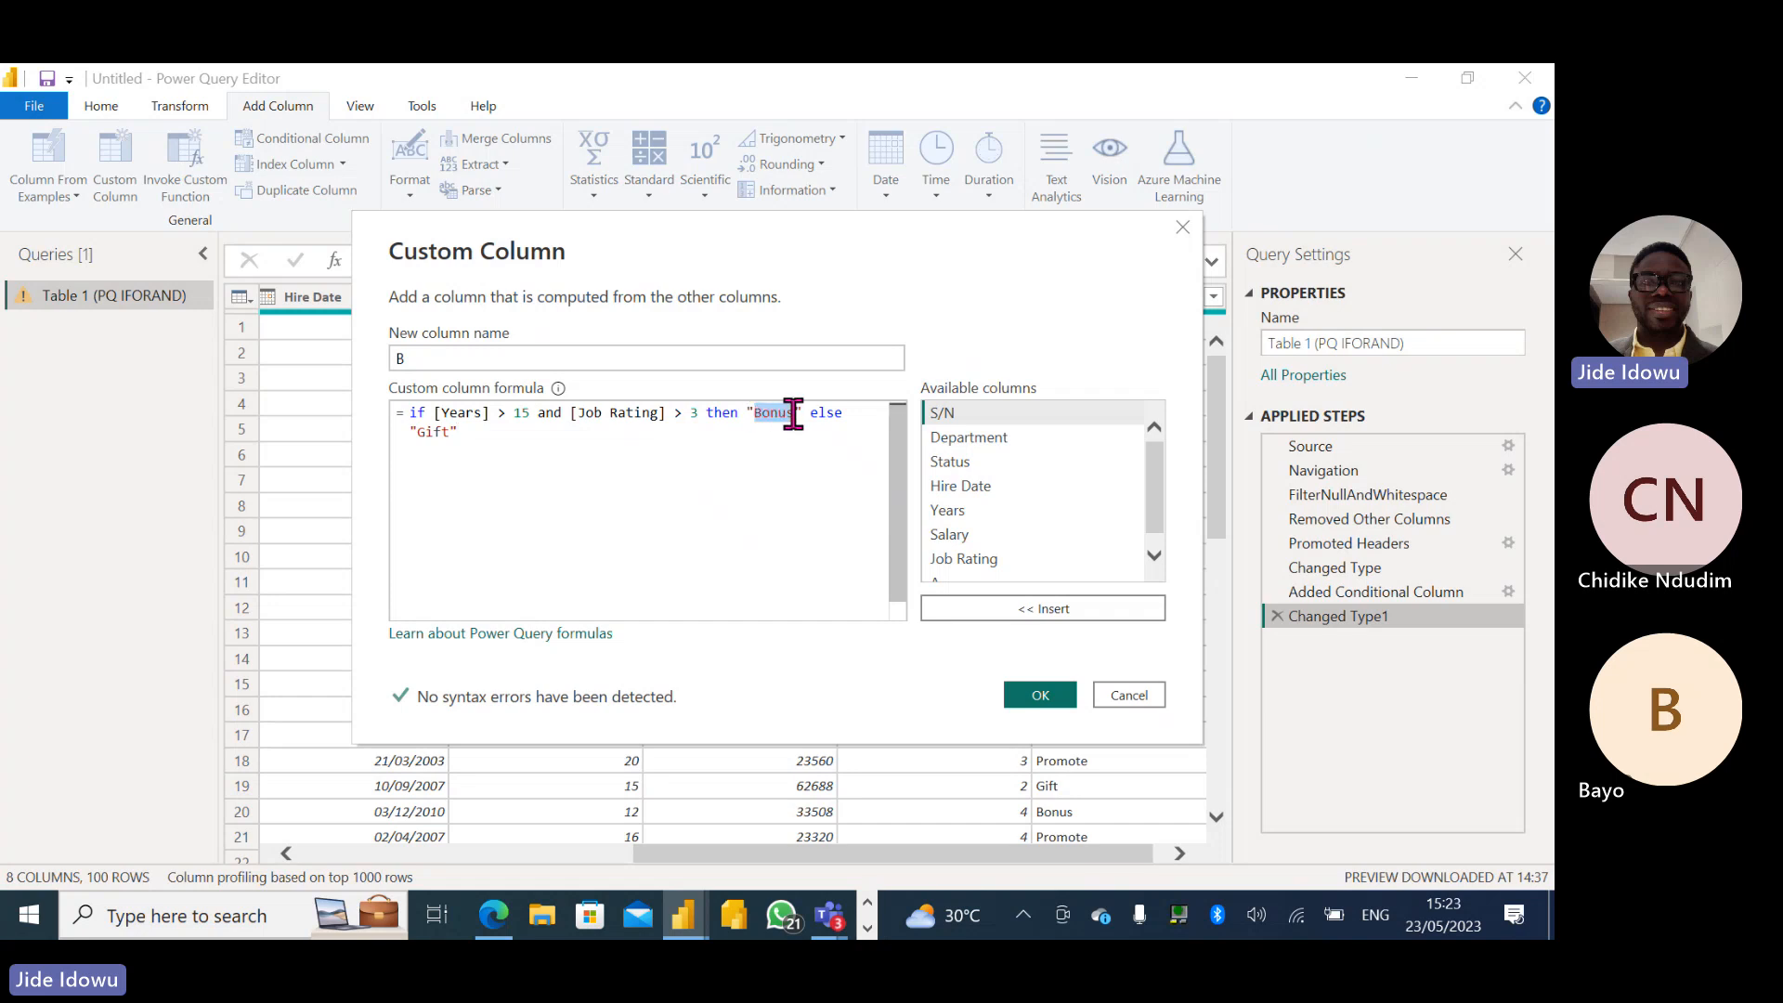
pyautogui.write('Pro')
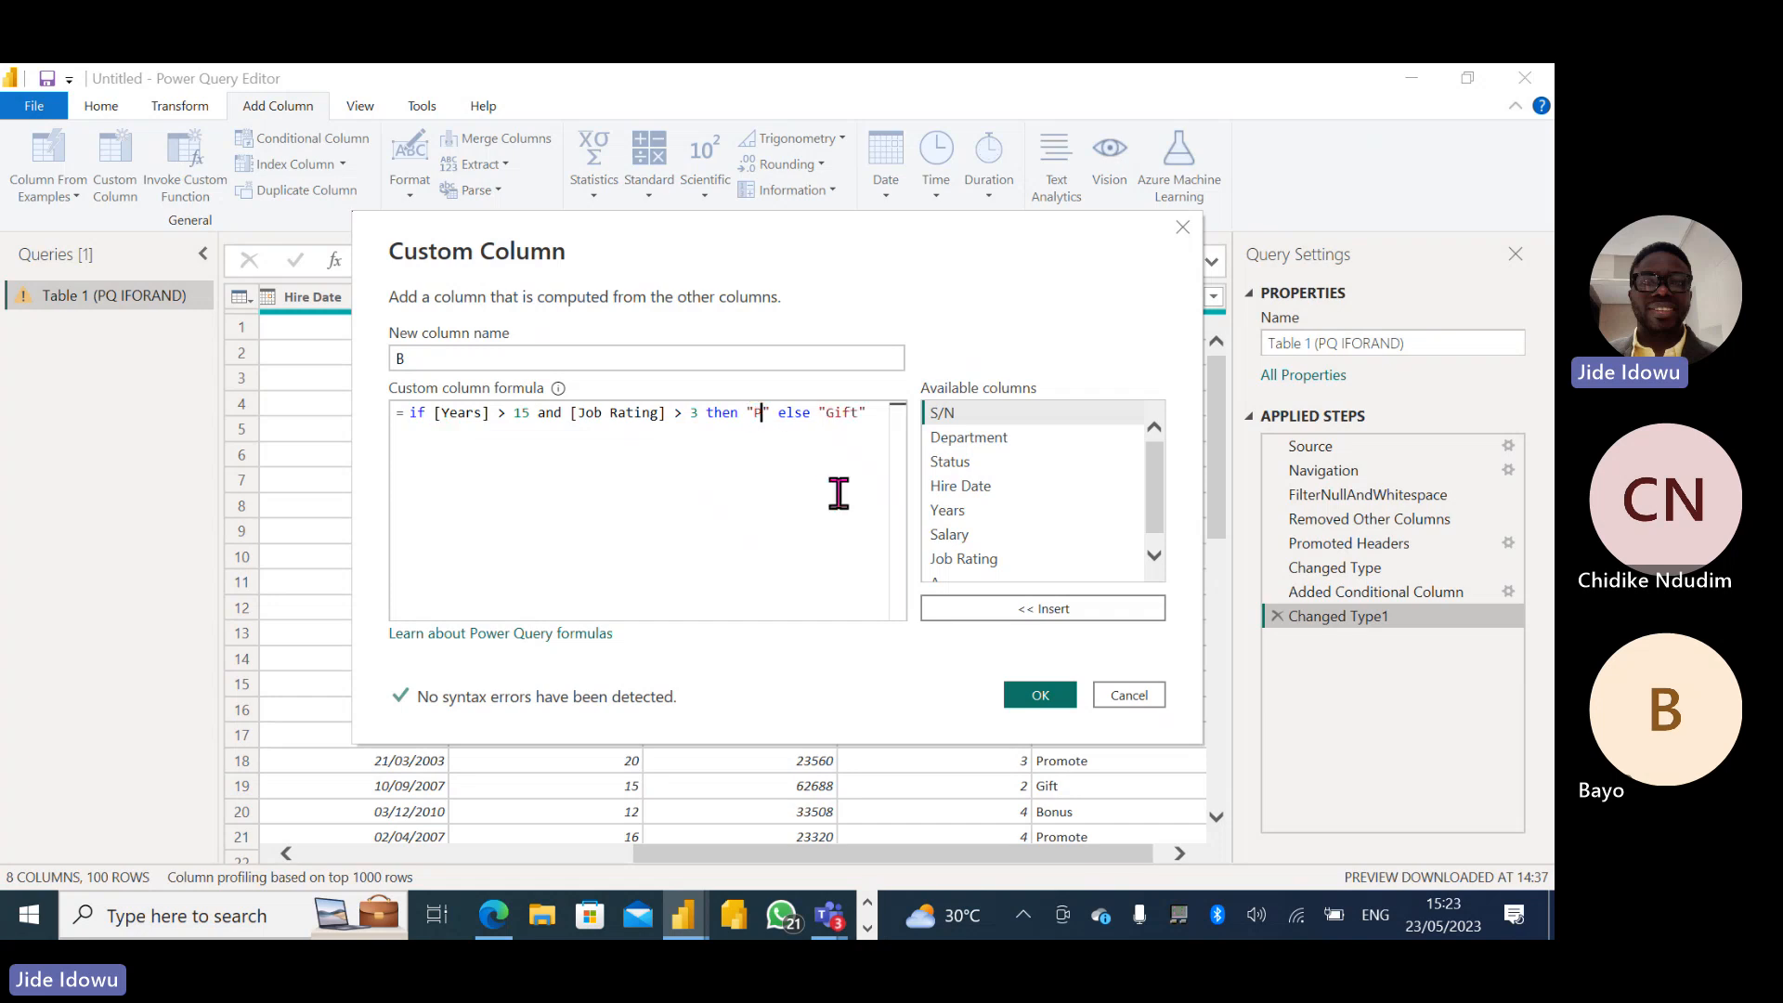
pyautogui.write('mote')
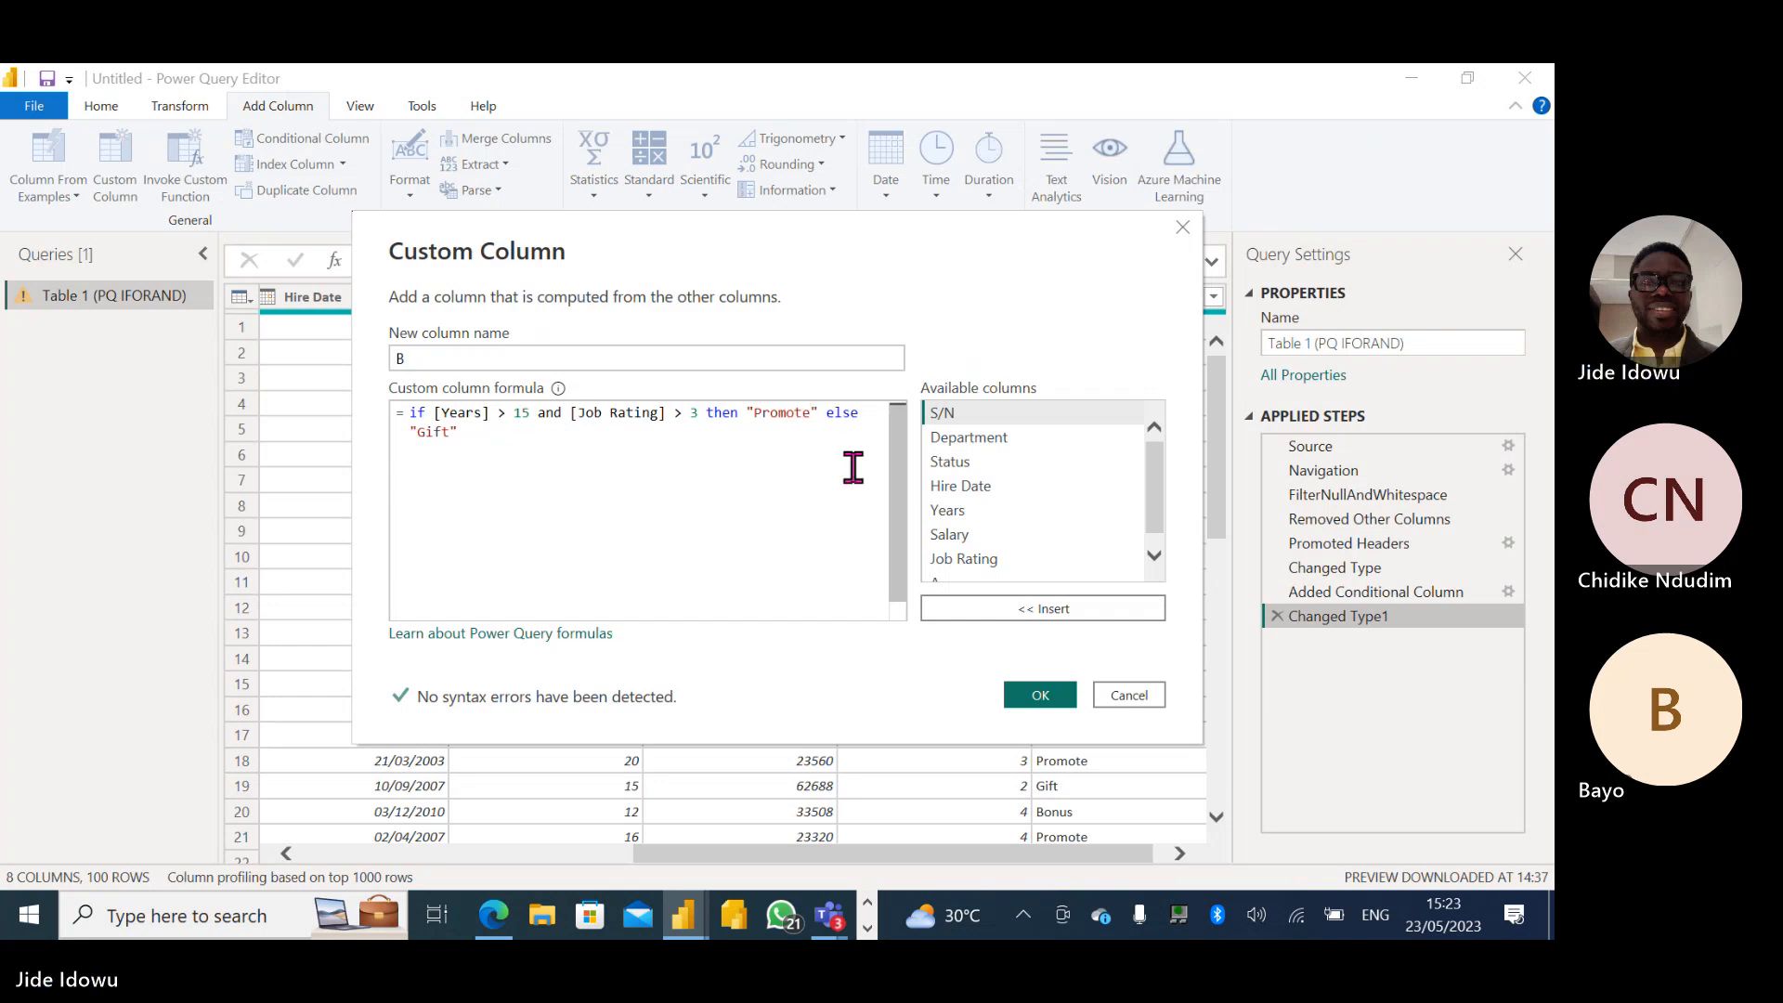
pyautogui.moveTo(450, 432); pyautogui.dragTo(421, 434)
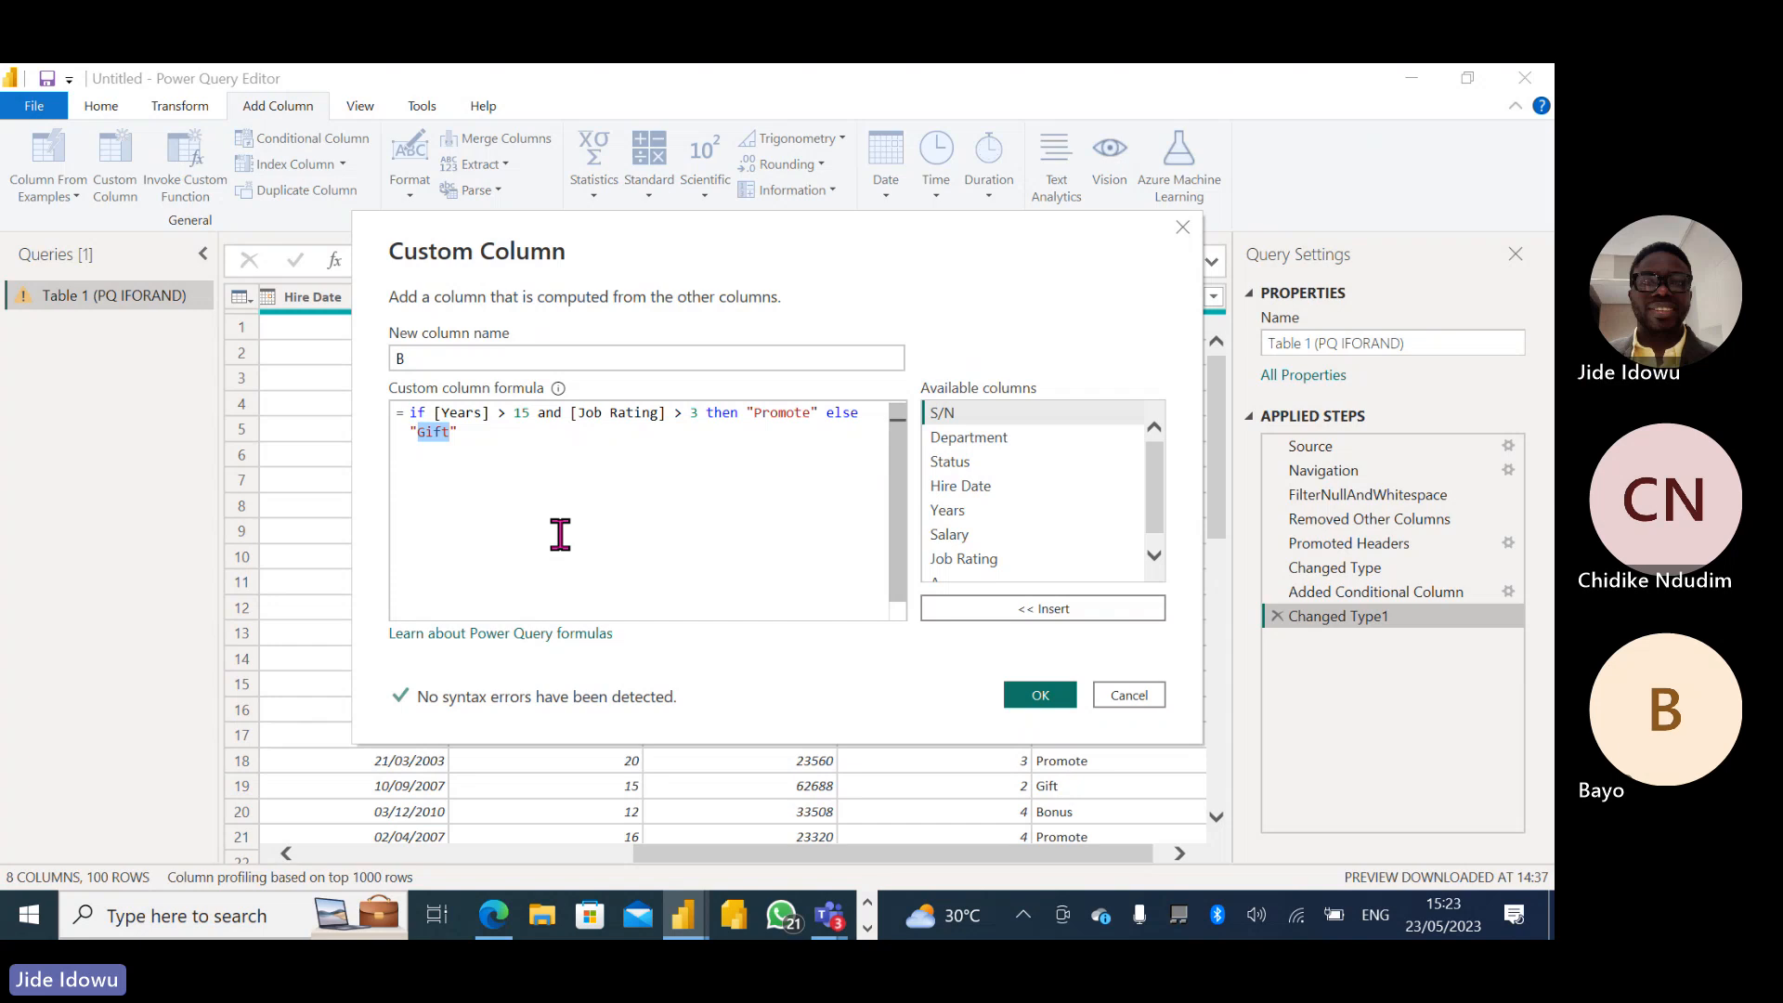
pyautogui.write('Bonus')
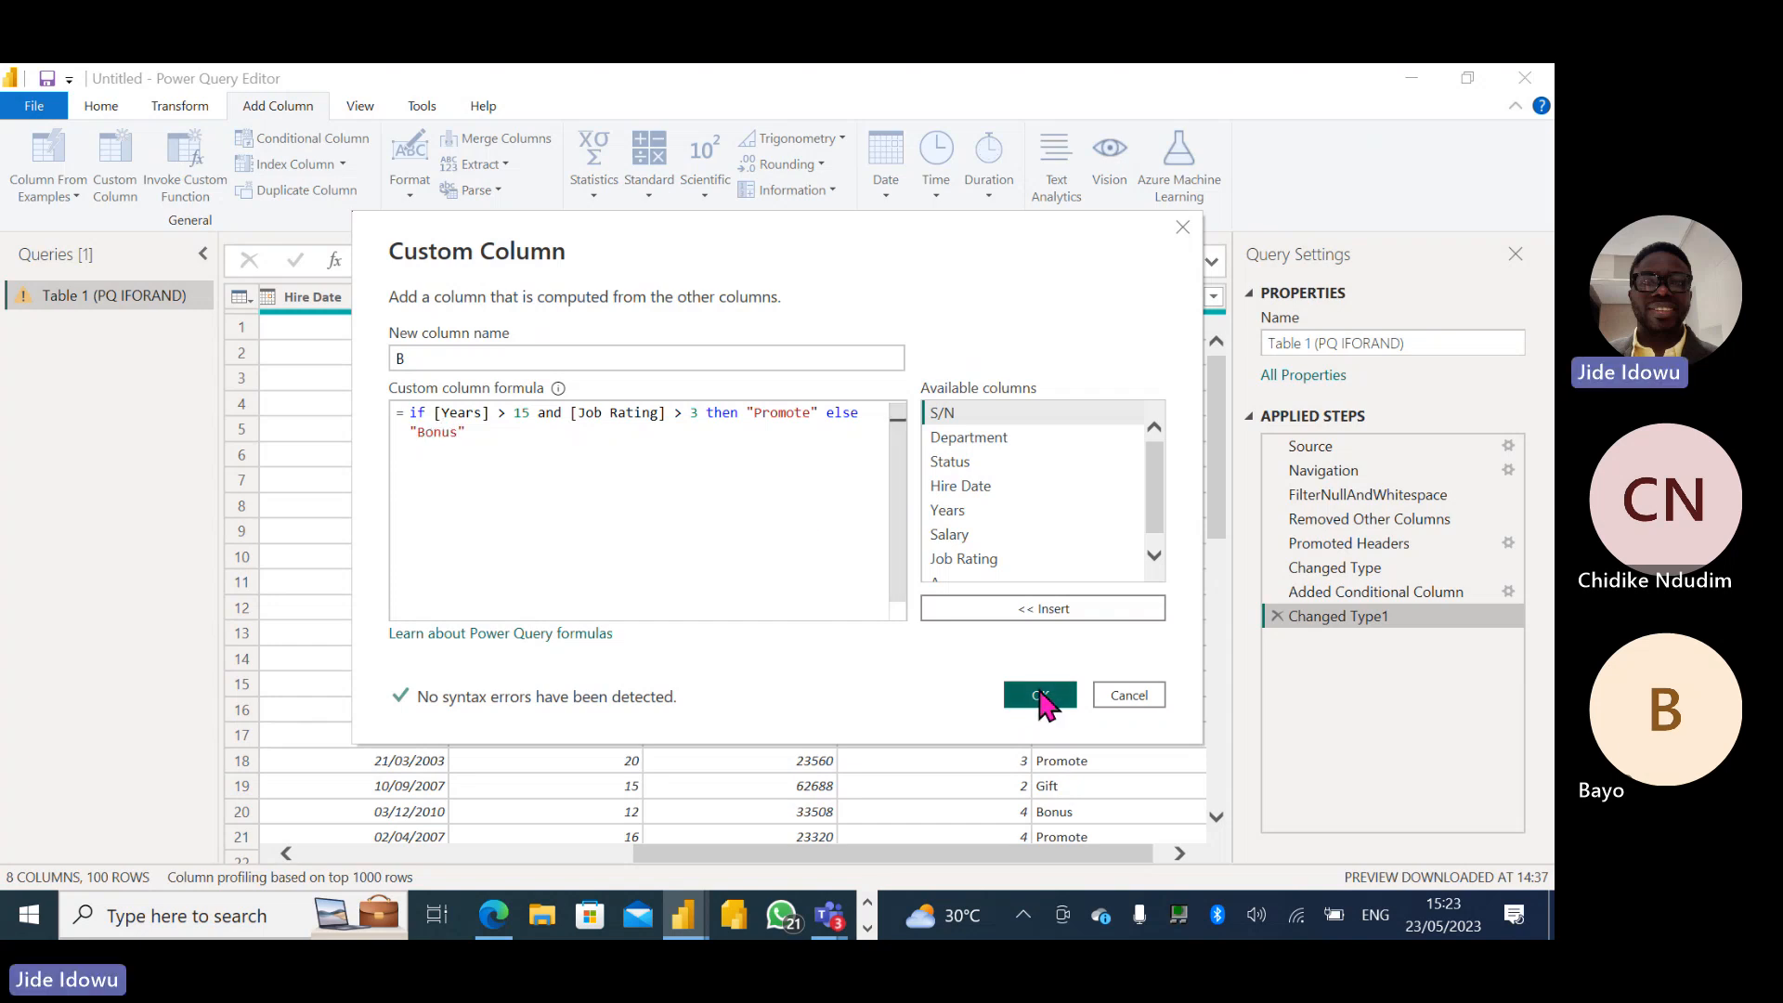
pyautogui.click(1039, 693)
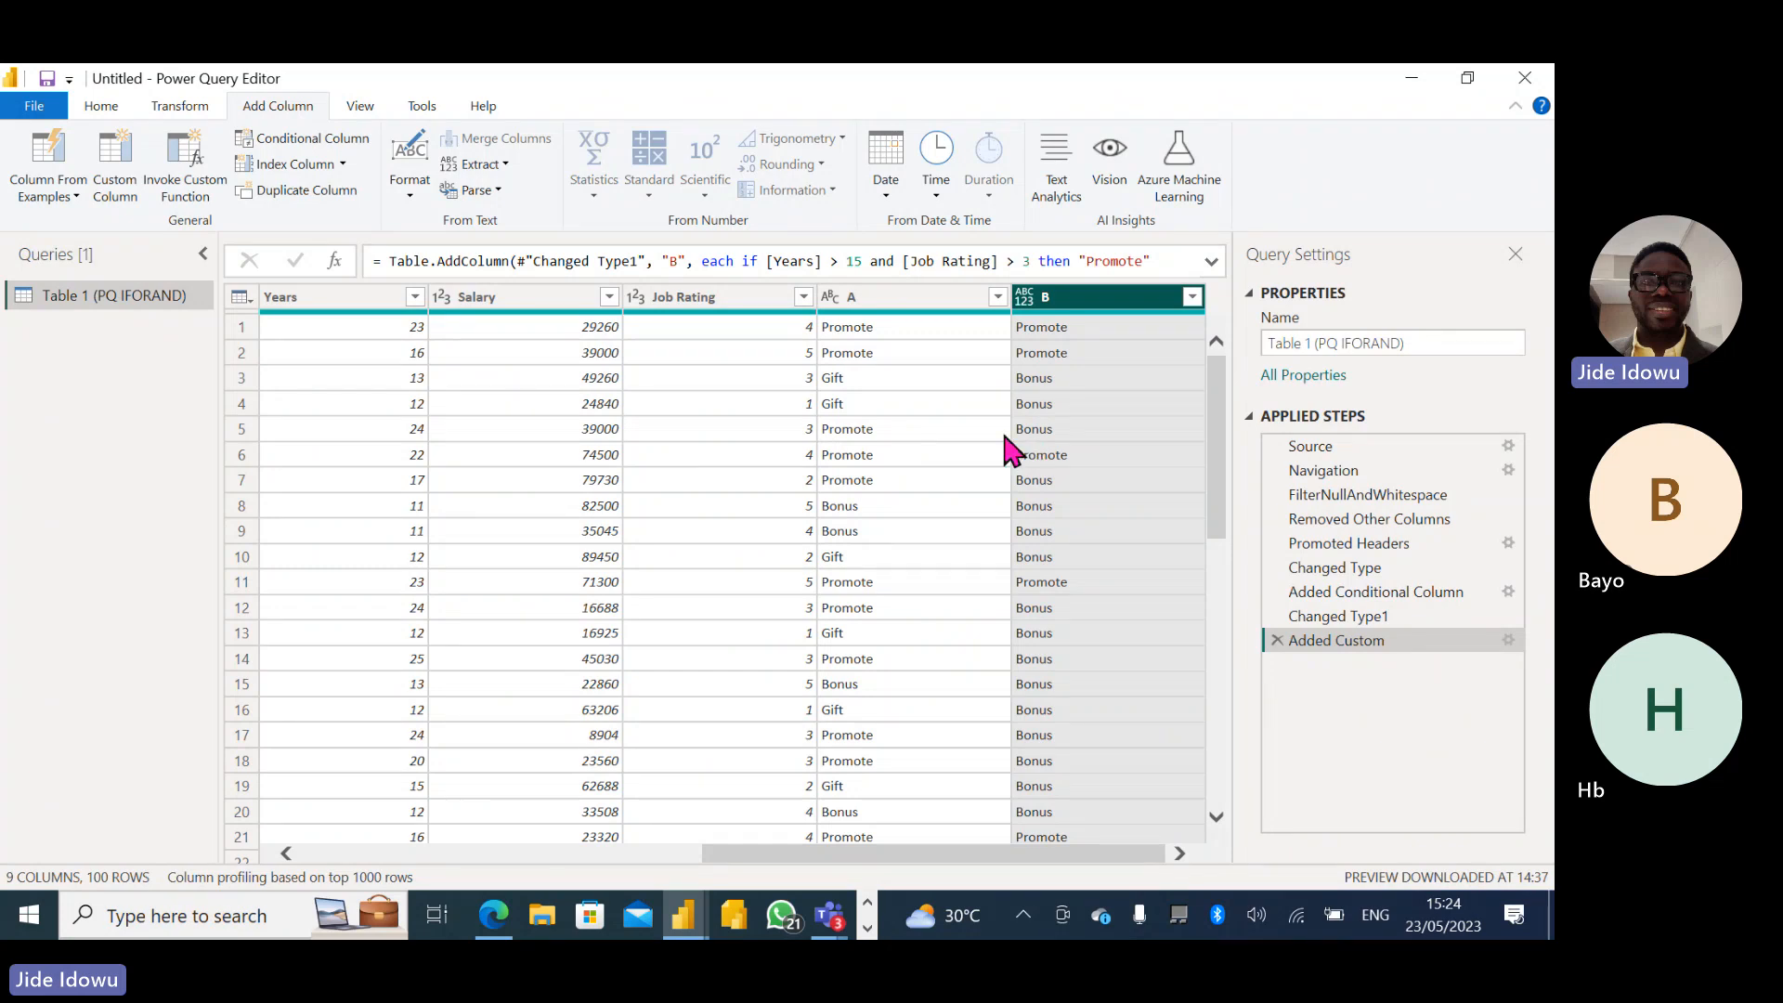
# - Switch to the Teams meeting and stop its recording
pyautogui.moveTo(829, 915)
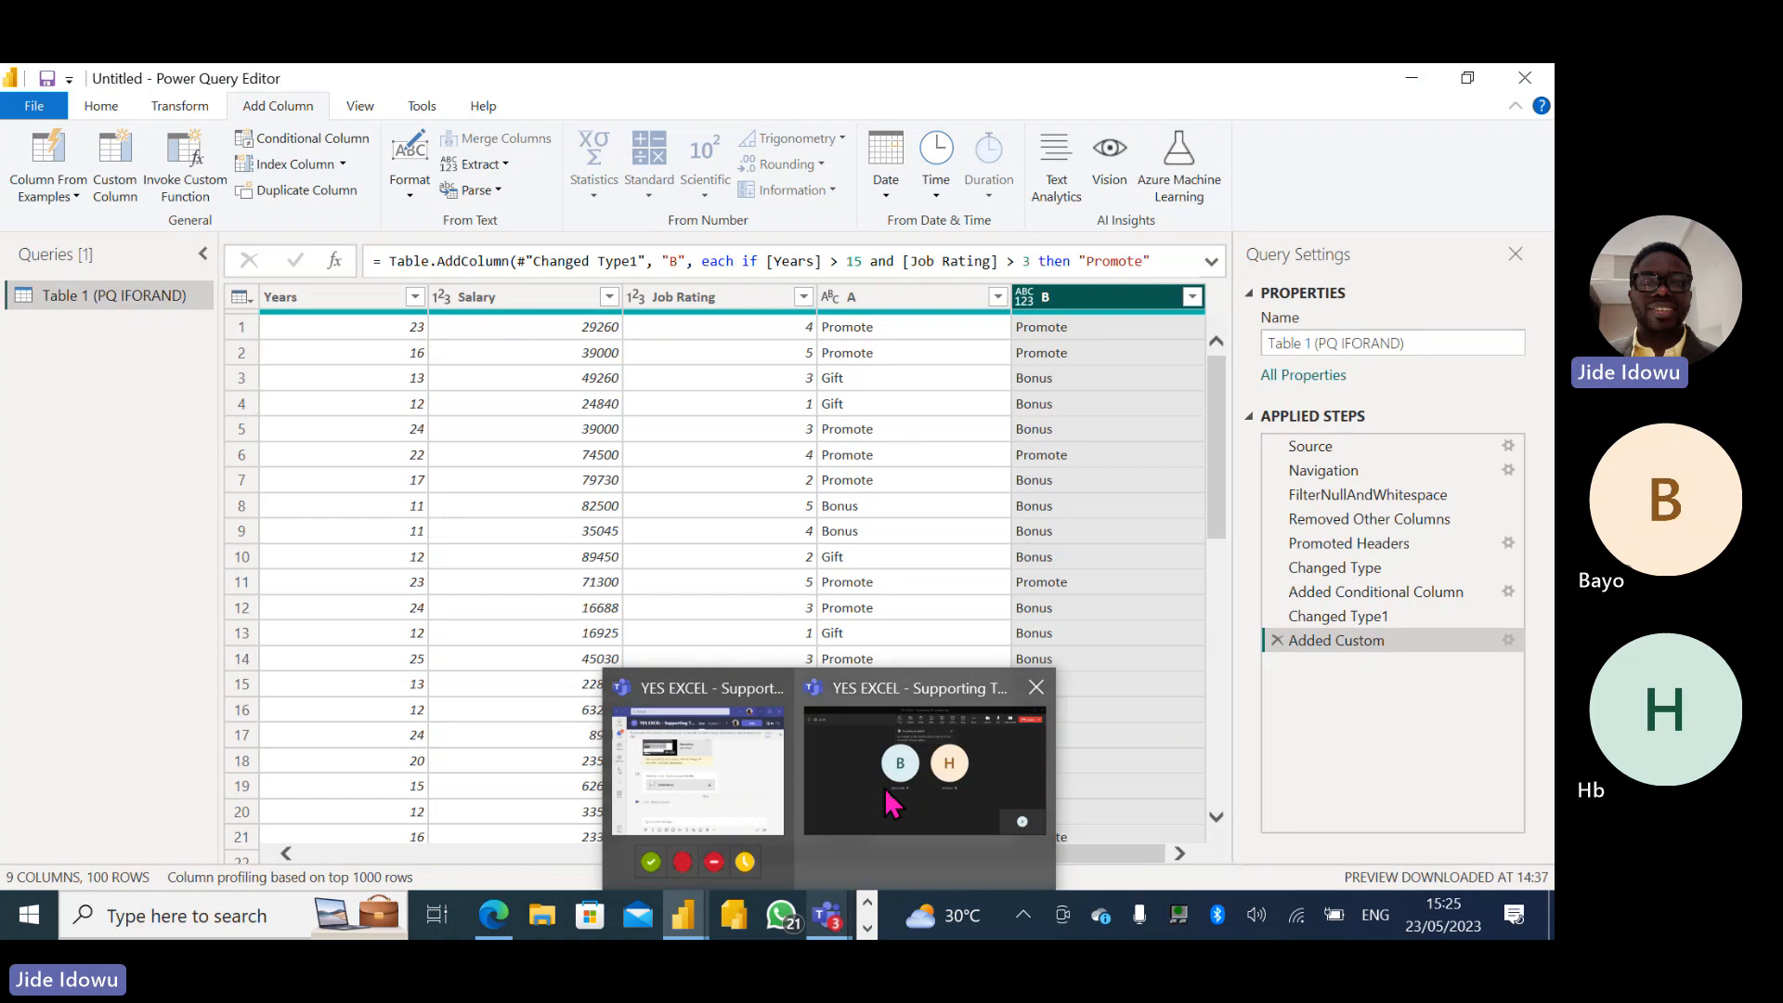
pyautogui.click(892, 803)
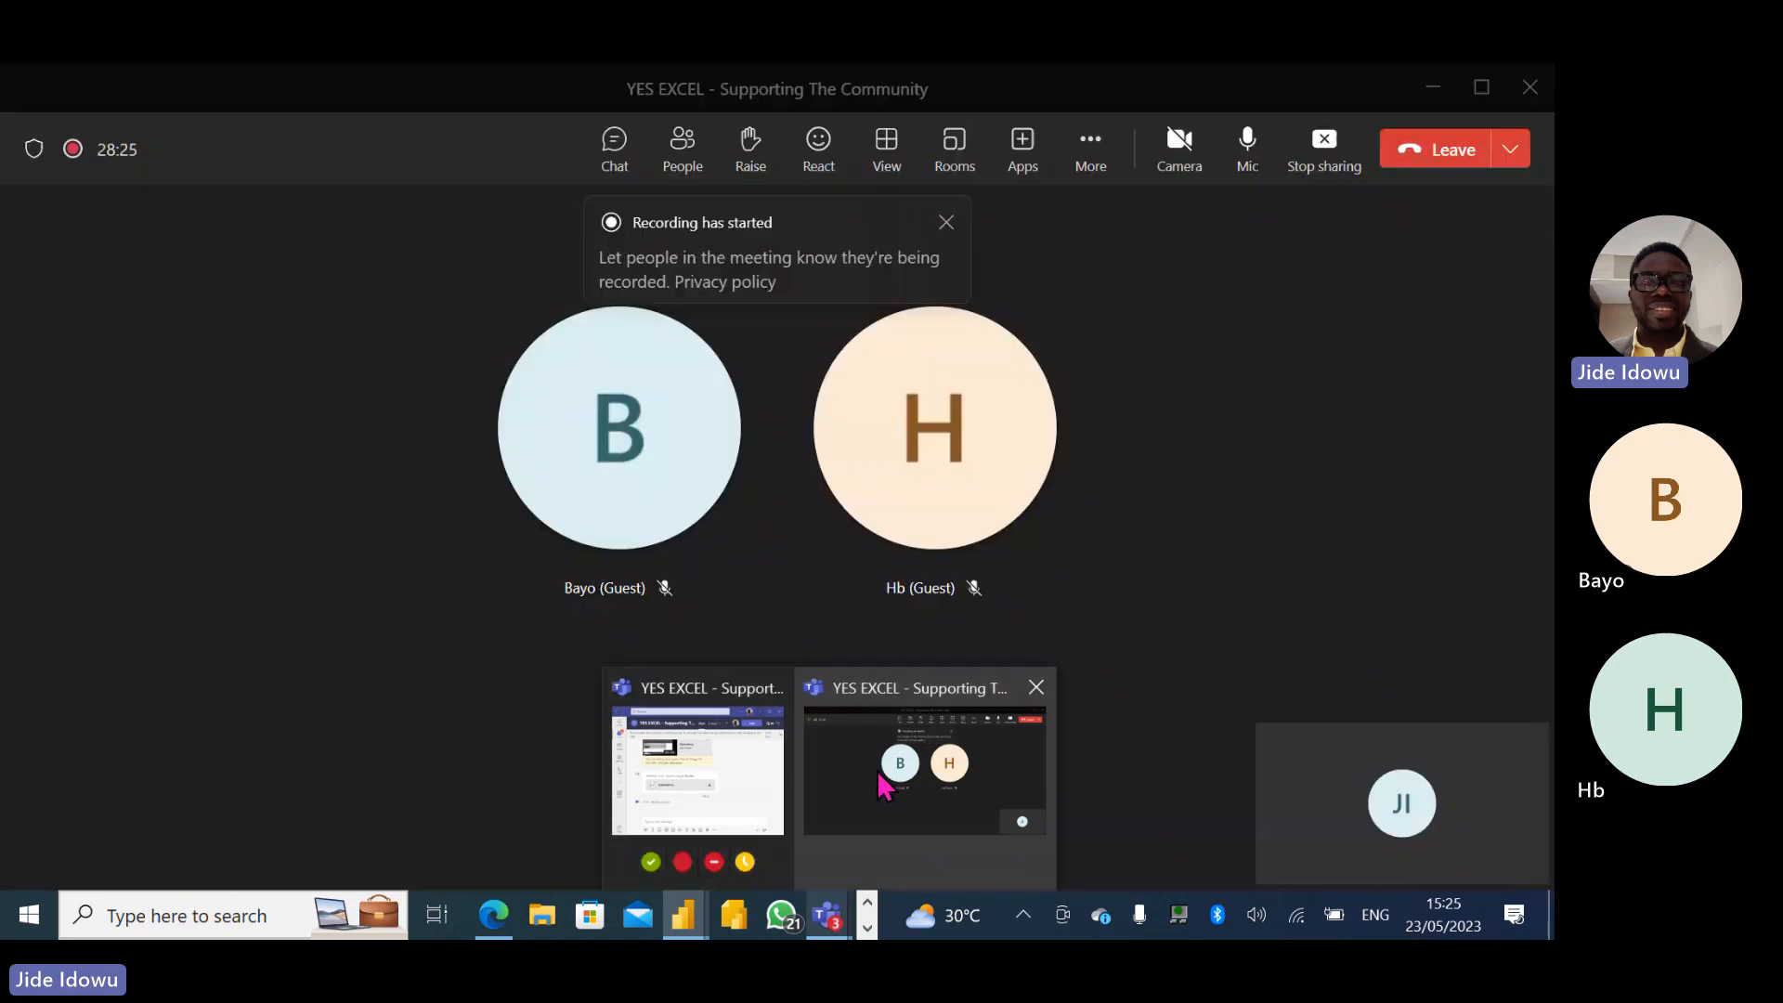
pyautogui.click(1094, 156)
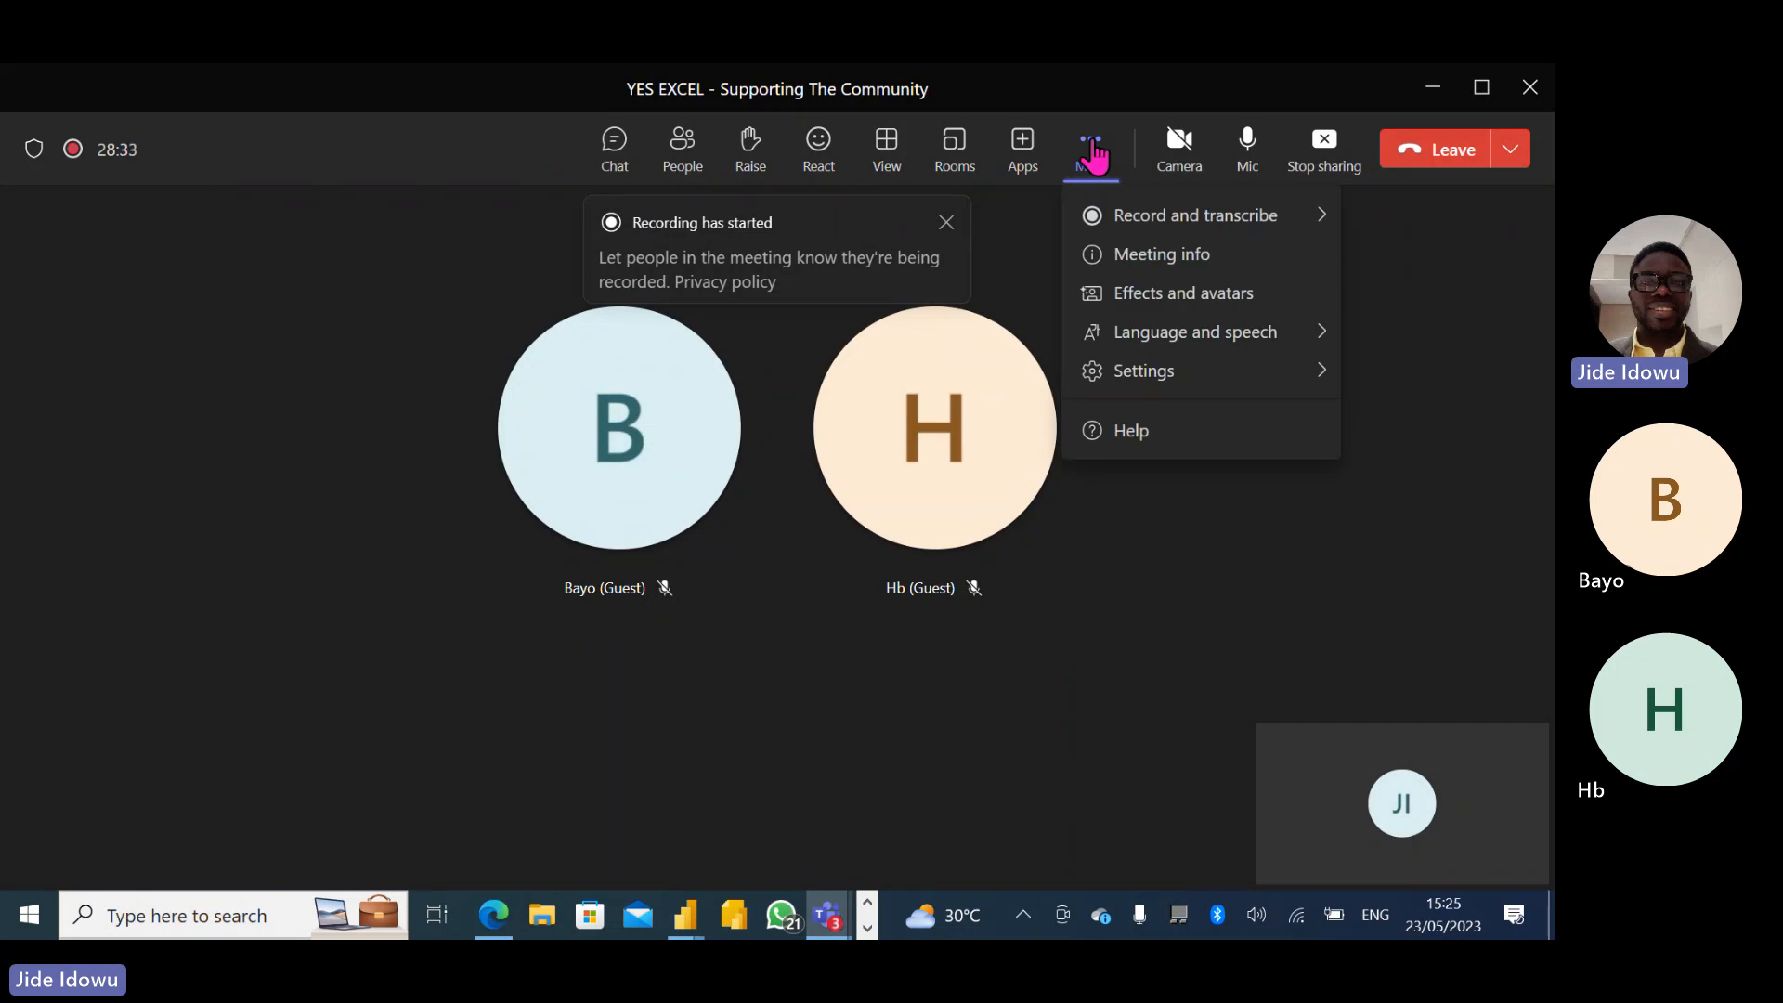
pyautogui.click(1142, 223)
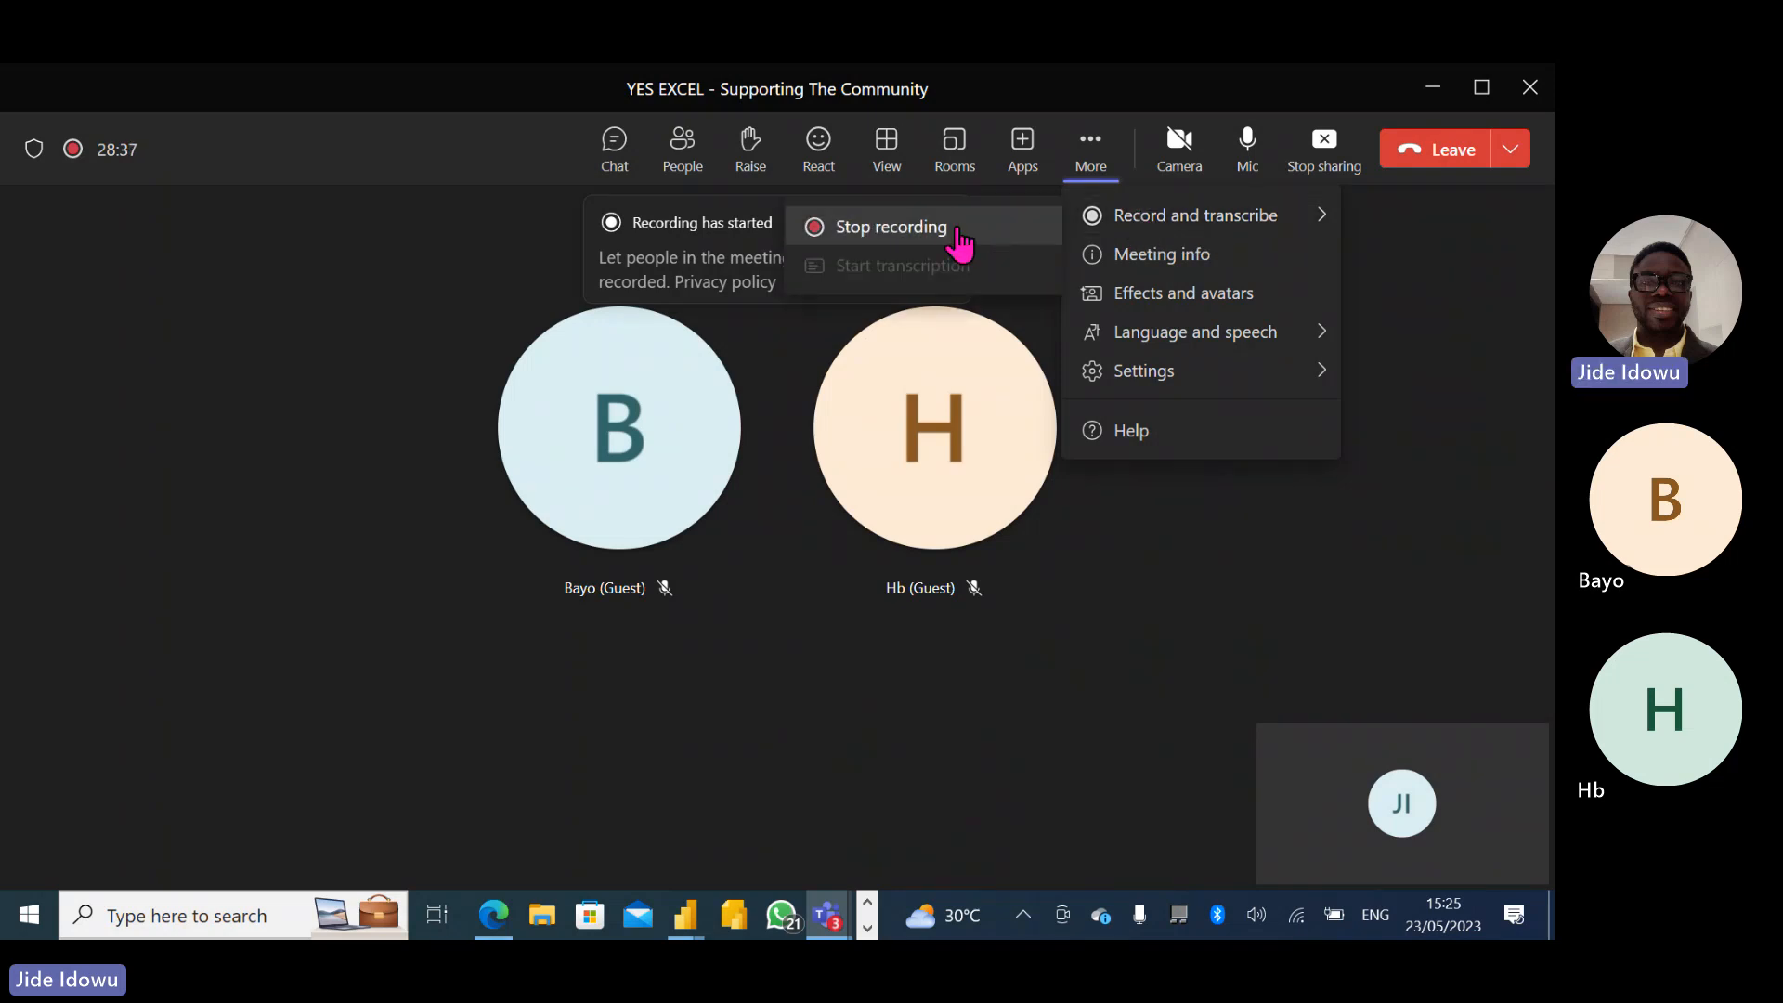
pyautogui.click(958, 232)
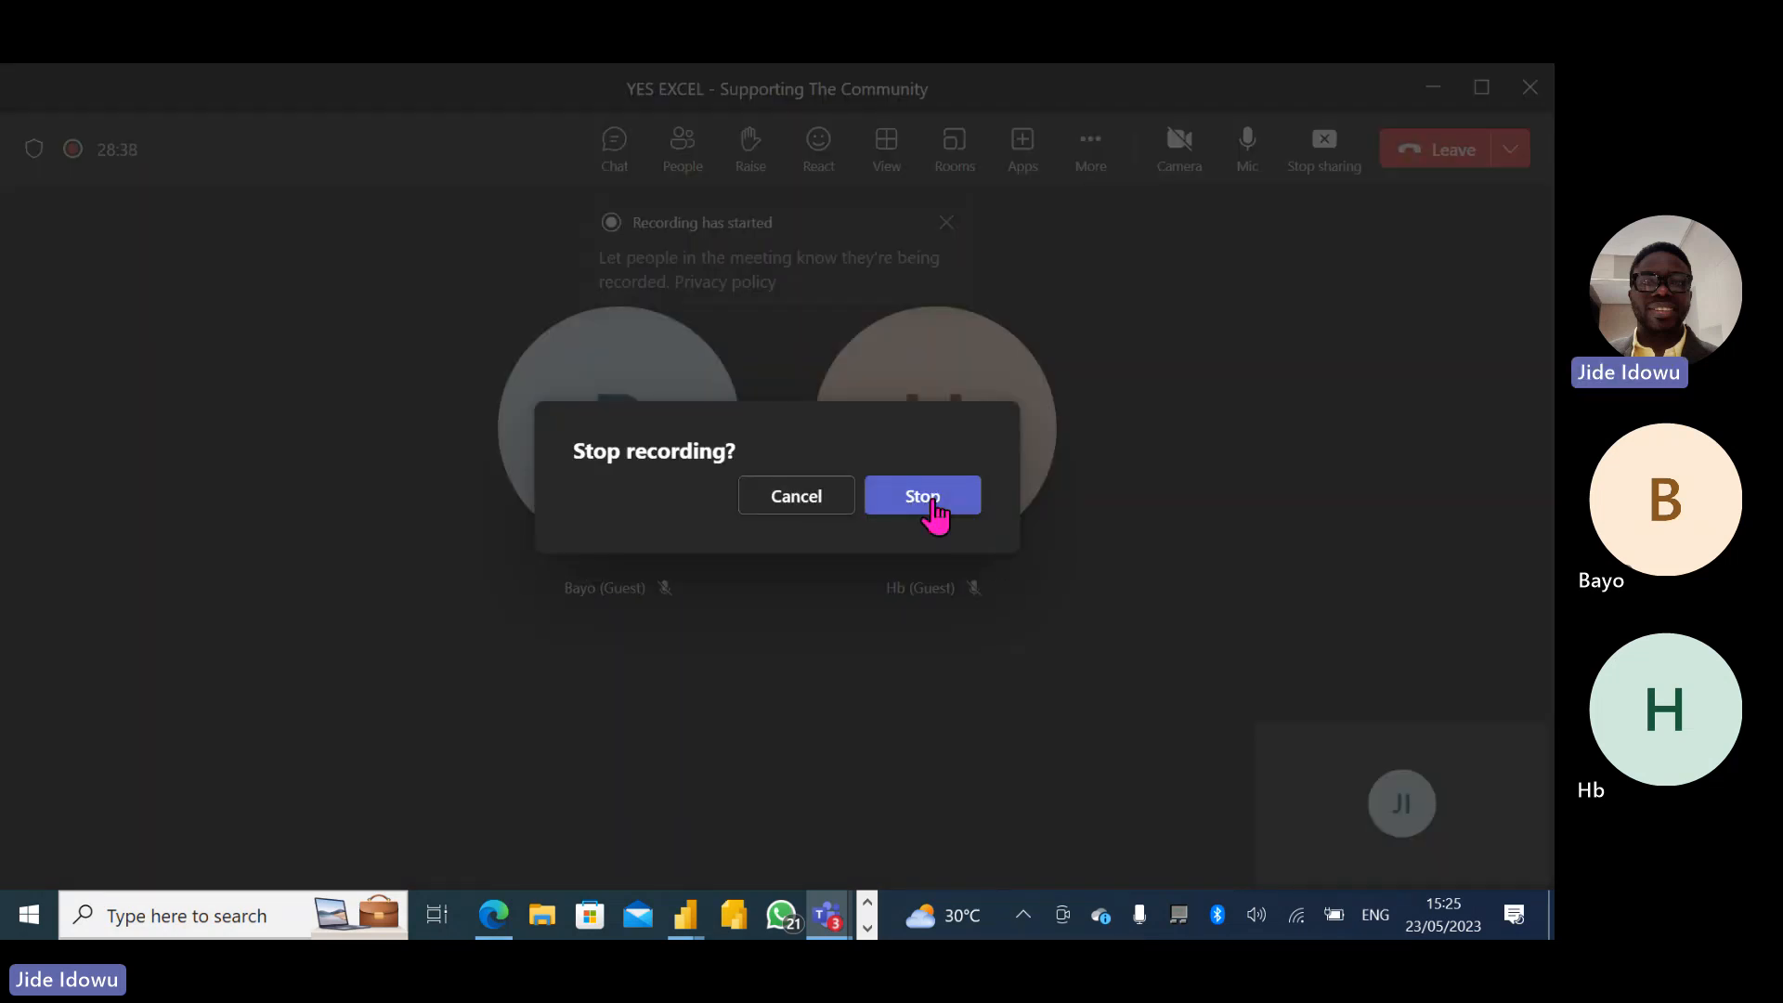